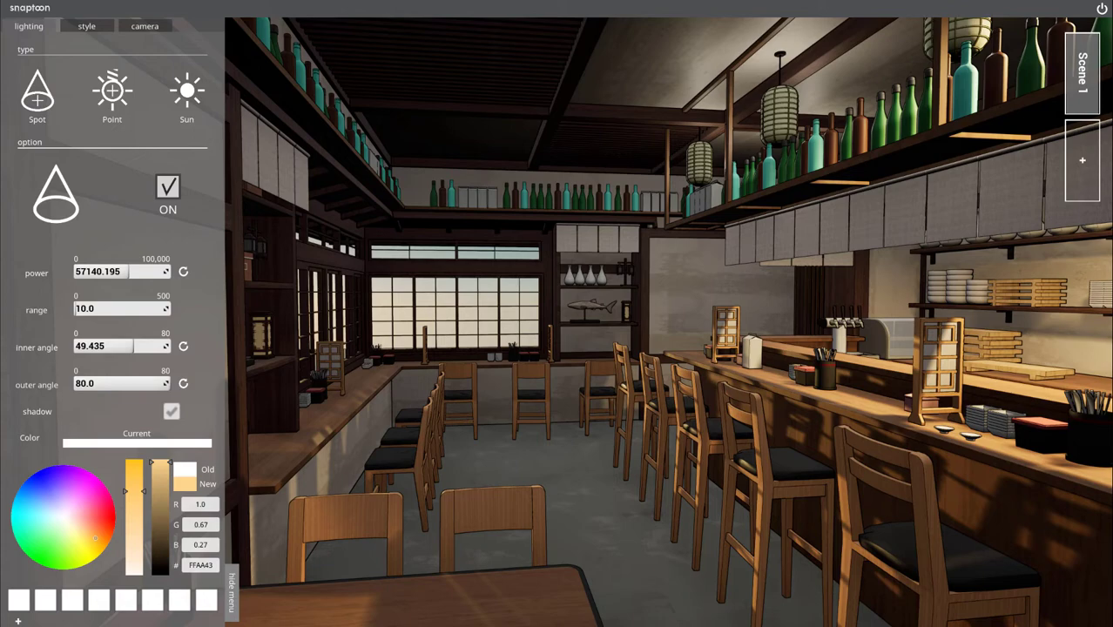
# Step: Move the spot light to the upper centre of the izakaya, near the ceiling
pyautogui.scroll(2, 488, 320)
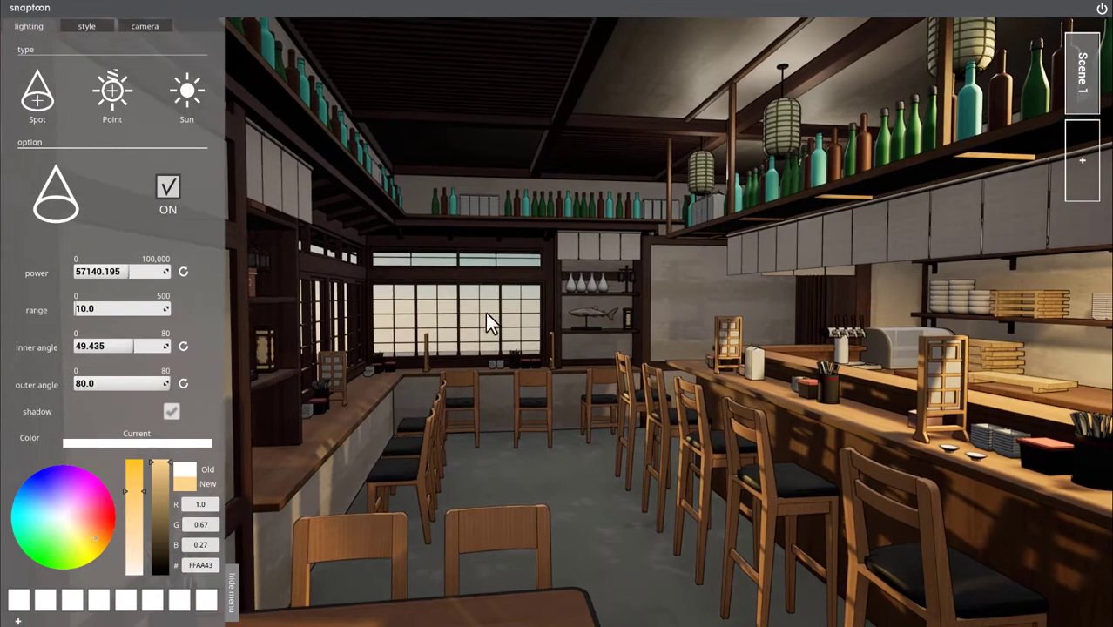
pyautogui.click(93, 26)
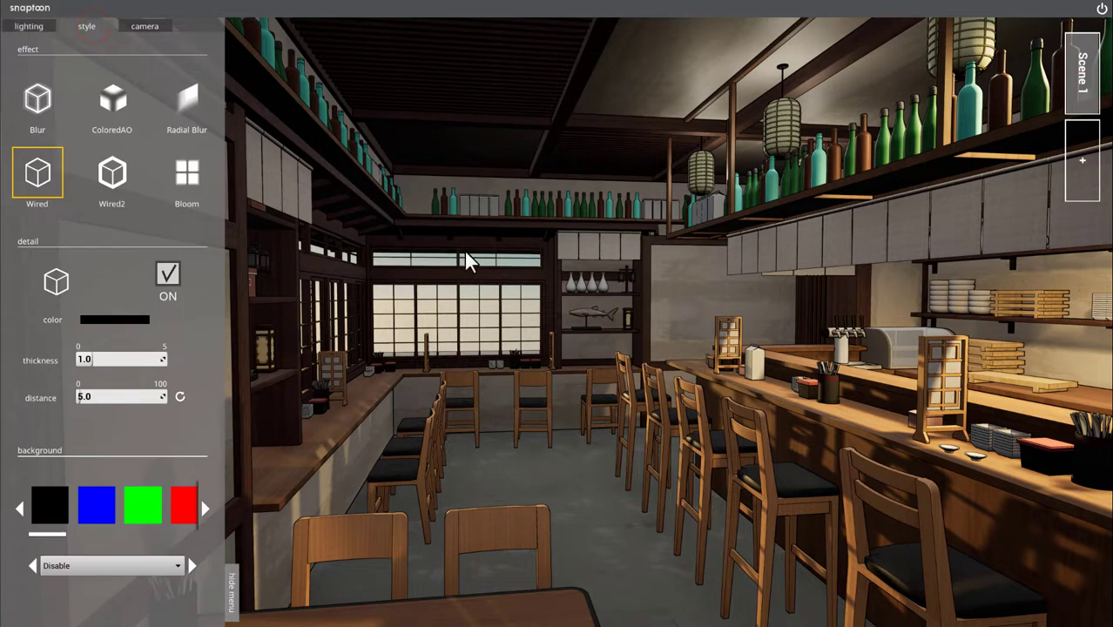
pyautogui.moveTo(520, 308); pyautogui.dragTo(205, 141)
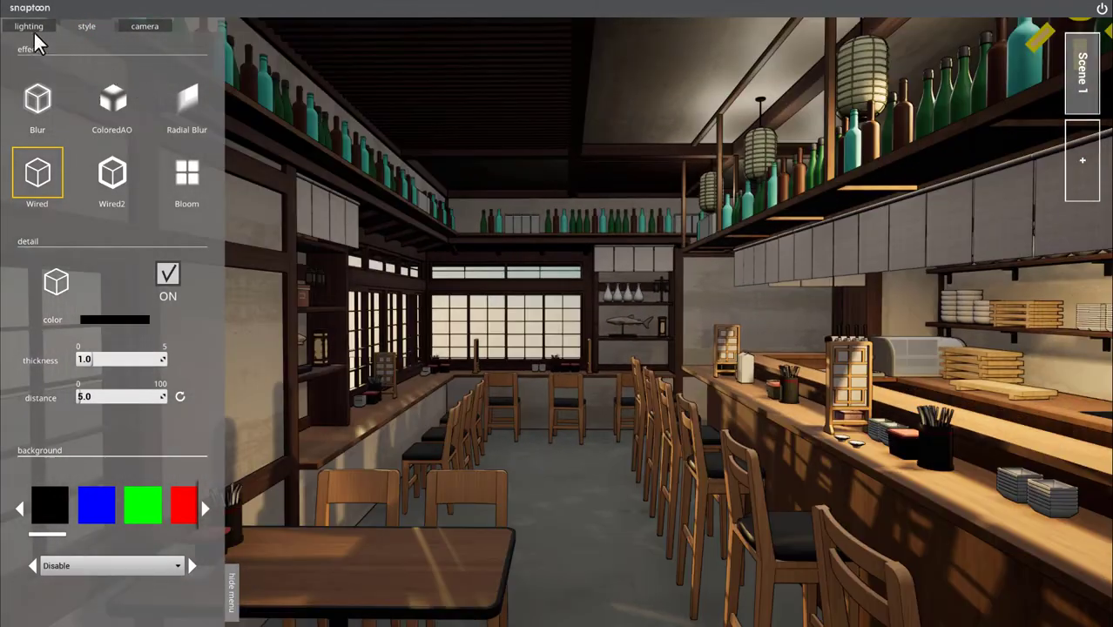
pyautogui.click(33, 31)
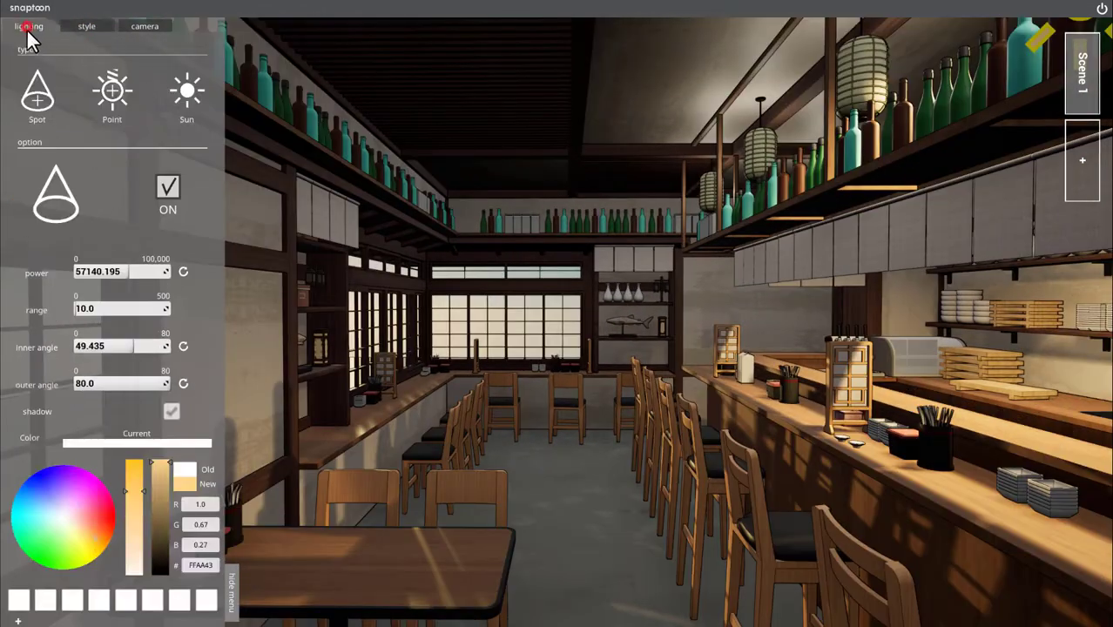
pyautogui.moveTo(487, 285)
pyautogui.mouseDown()
pyautogui.moveTo(392, 270)
pyautogui.moveTo(489, 271)
pyautogui.mouseUp()
pyautogui.moveTo(969, 121)
pyautogui.mouseDown()
pyautogui.moveTo(607, 140)
pyautogui.moveTo(511, 178)
pyautogui.mouseUp()
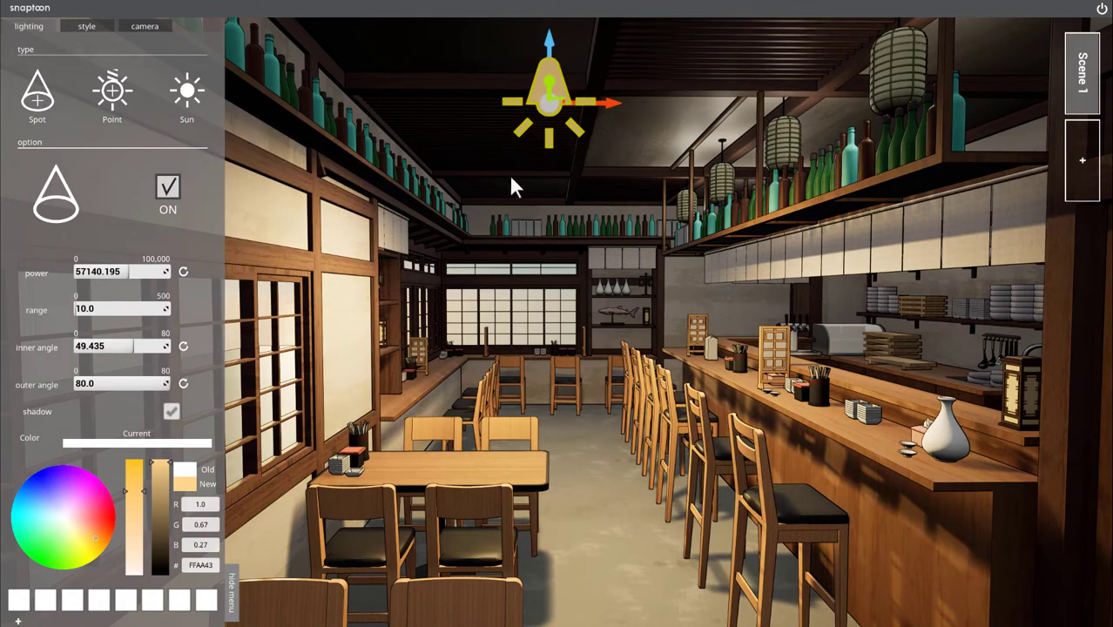
# Step: Reset the camera exposure to 1.0 to brighten the scene
pyautogui.click(144, 26)
pyautogui.click(180, 210)
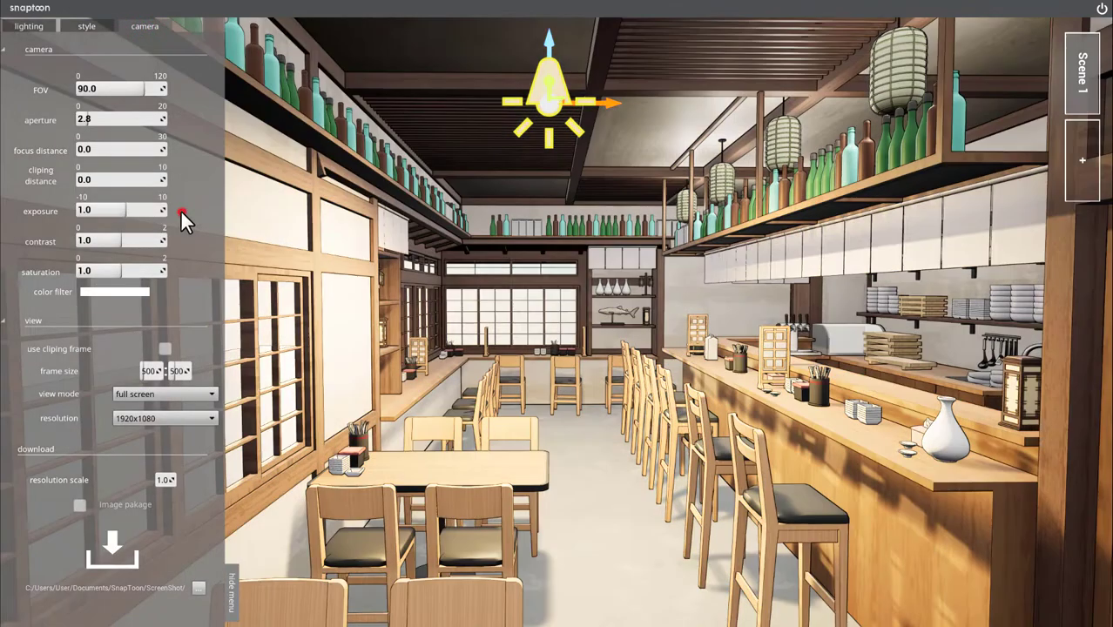
pyautogui.click(592, 153)
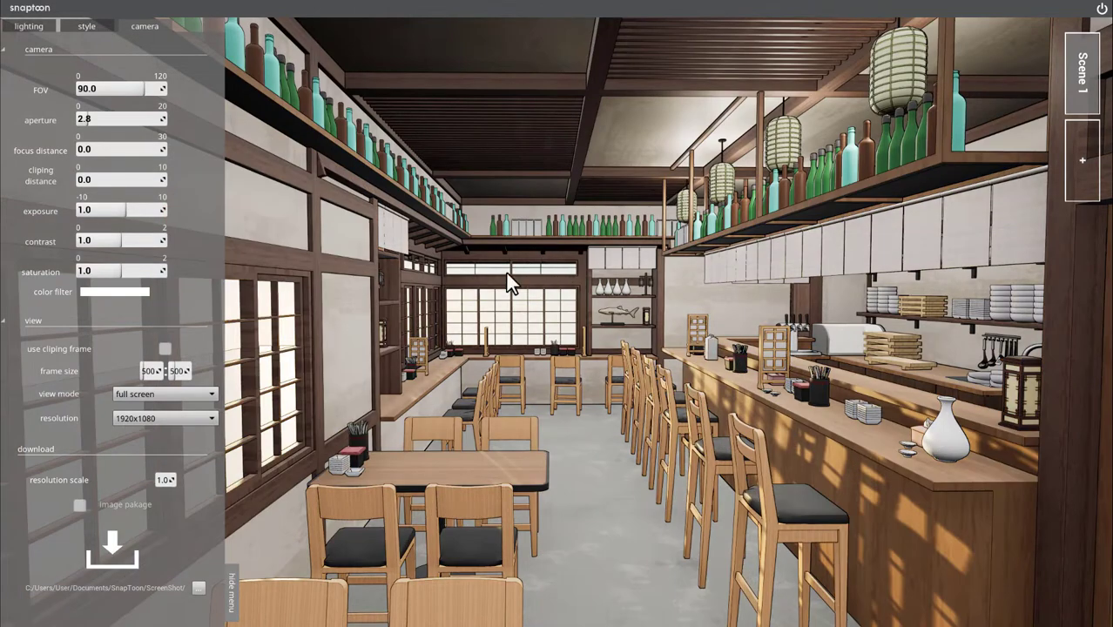
pyautogui.scroll(-3, 506, 273)
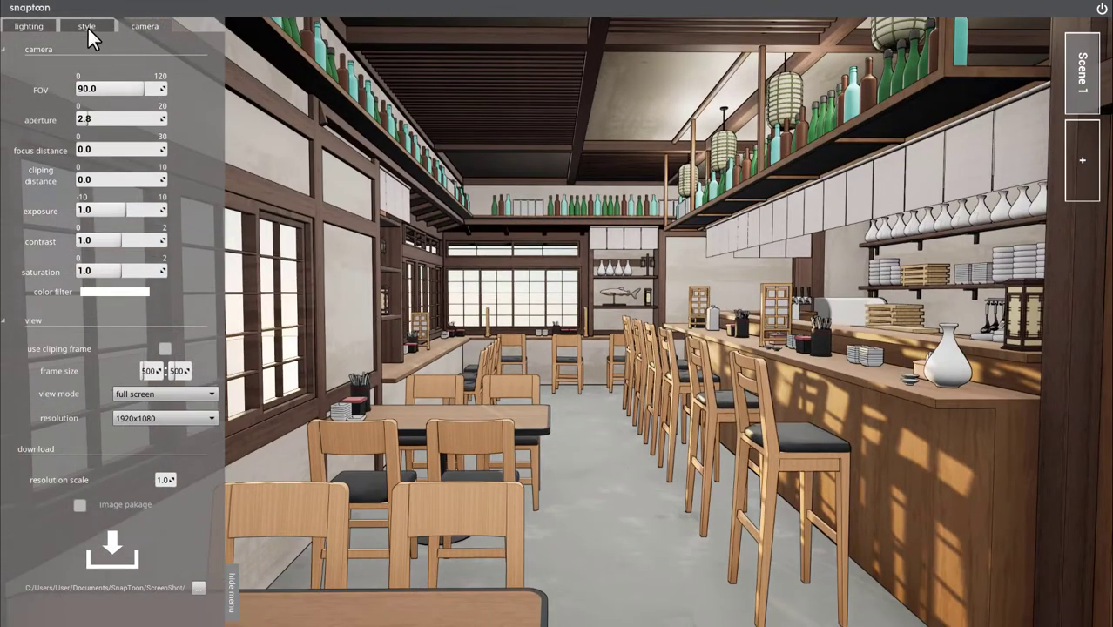
pyautogui.click(87, 26)
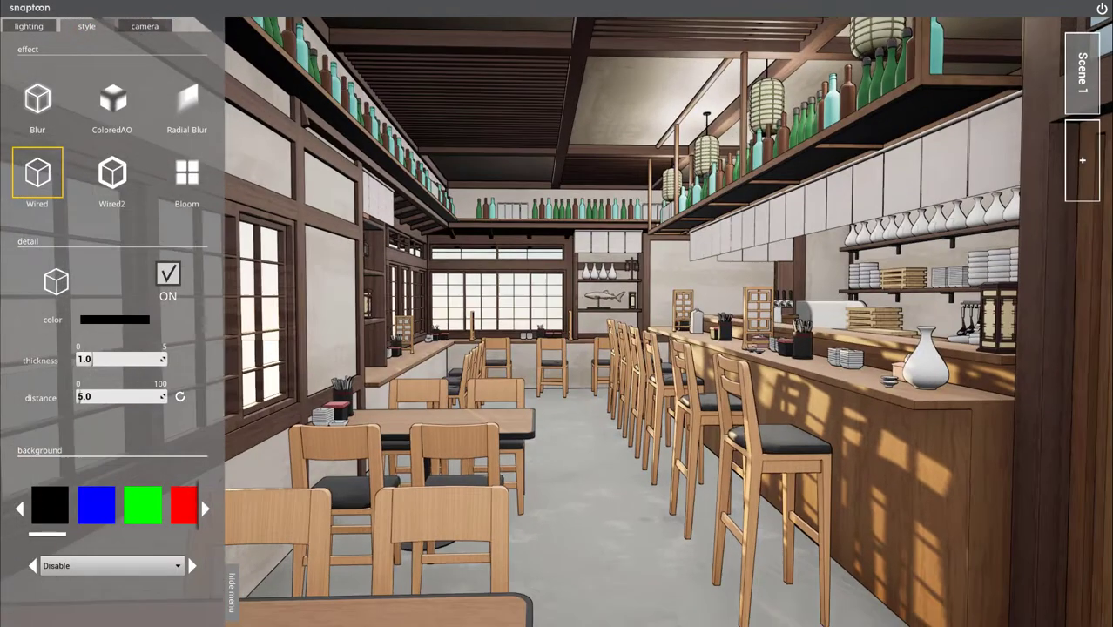
# Step: Enable the Blur effect and try higher strength and distance values
pyautogui.click(38, 108)
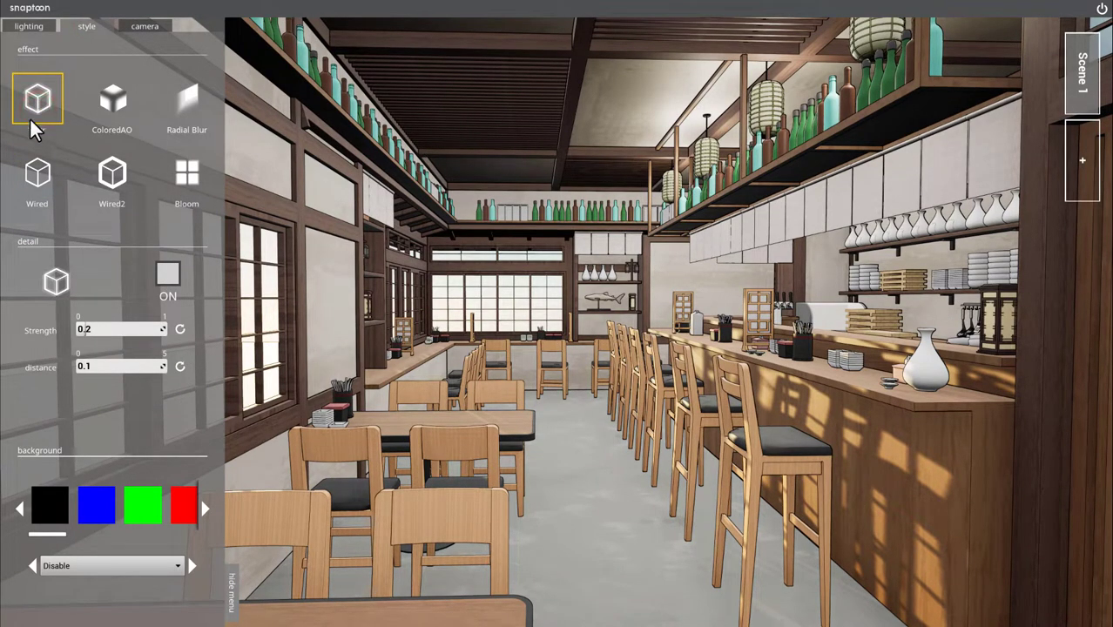
pyautogui.click(171, 276)
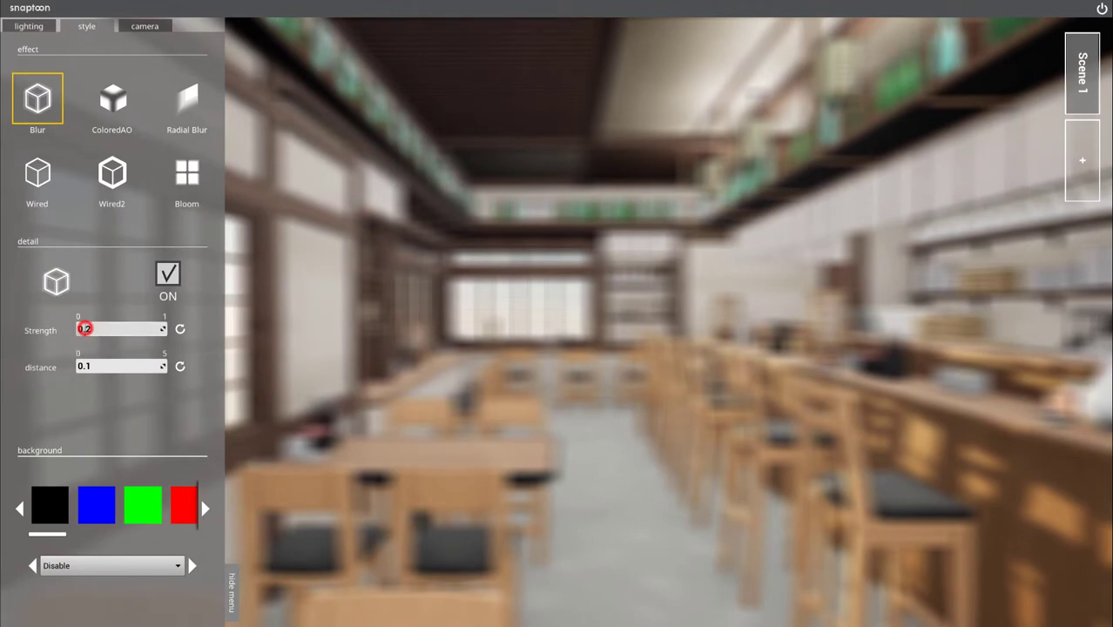
pyautogui.moveTo(86, 331)
pyautogui.mouseDown()
pyautogui.moveTo(131, 331)
pyautogui.moveTo(113, 329)
pyautogui.mouseUp()
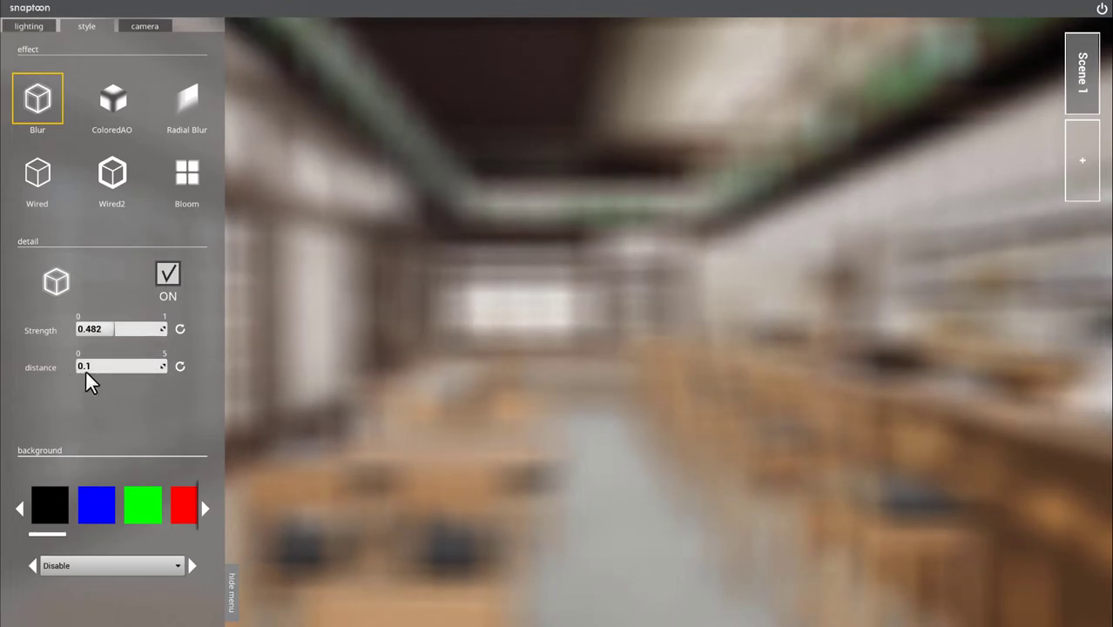
pyautogui.moveTo(462, 347)
pyautogui.mouseDown()
pyautogui.moveTo(566, 357)
pyautogui.moveTo(177, 376)
pyautogui.mouseUp()
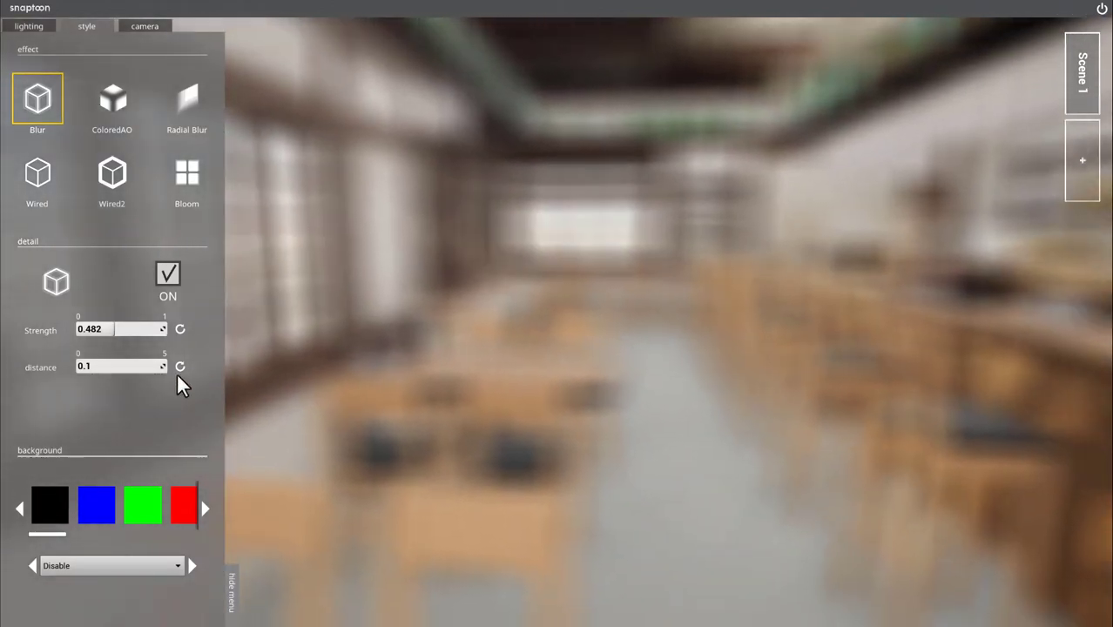
pyautogui.moveTo(81, 367); pyautogui.dragTo(122, 367)
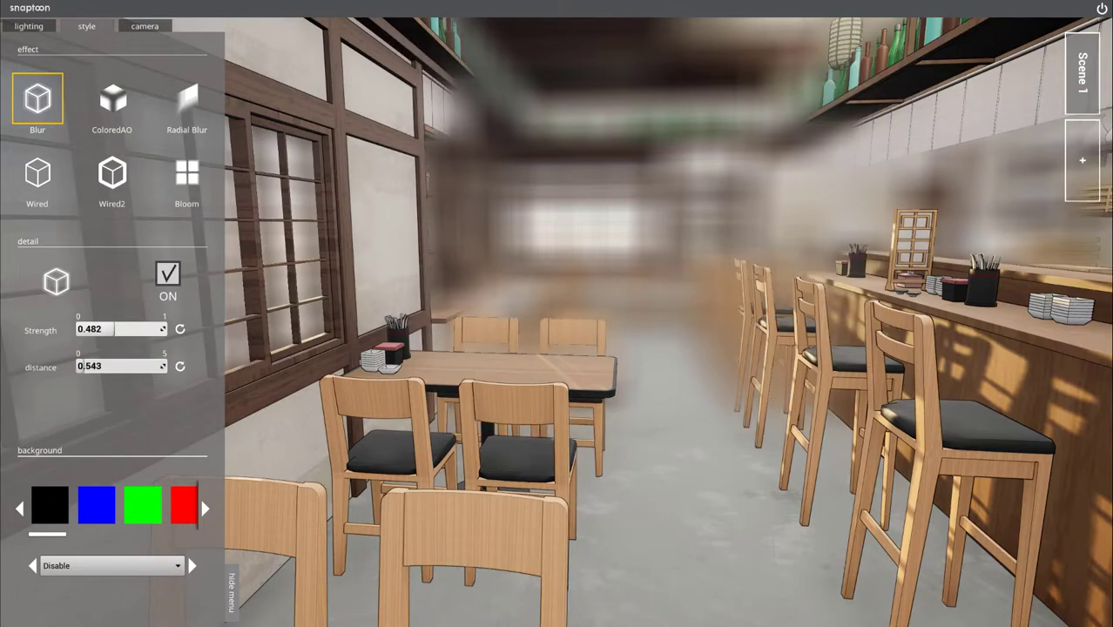
pyautogui.moveTo(122, 368); pyautogui.dragTo(92, 367)
# Step: Settle Blur at strength 0.1 and distance 0.333, then switch it off
pyautogui.moveTo(262, 384); pyautogui.dragTo(421, 399)
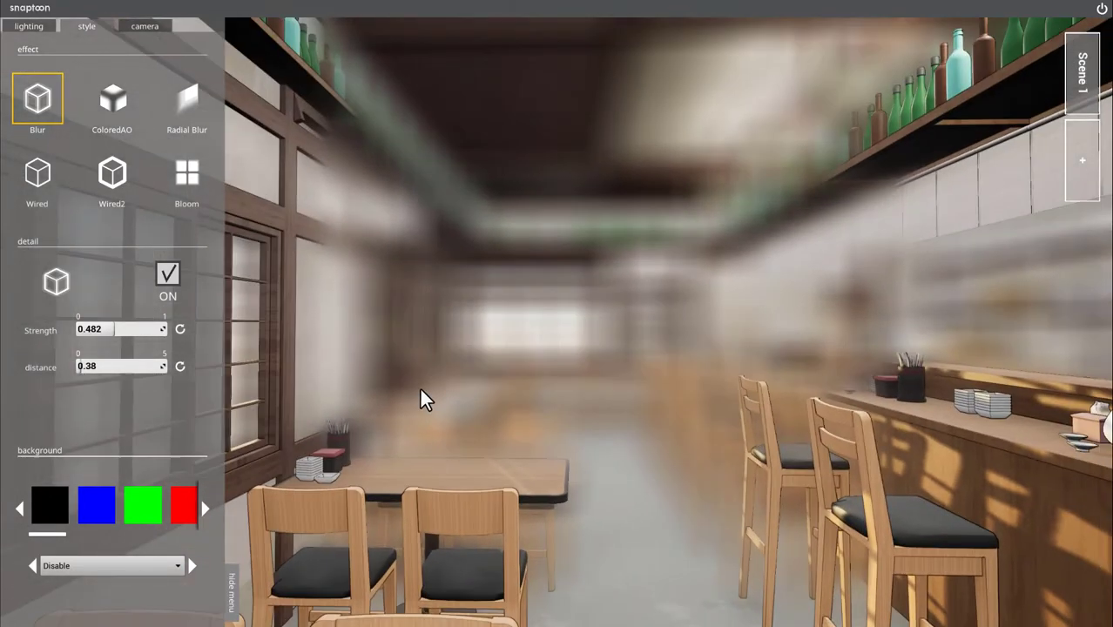
pyautogui.moveTo(114, 330); pyautogui.dragTo(80, 332)
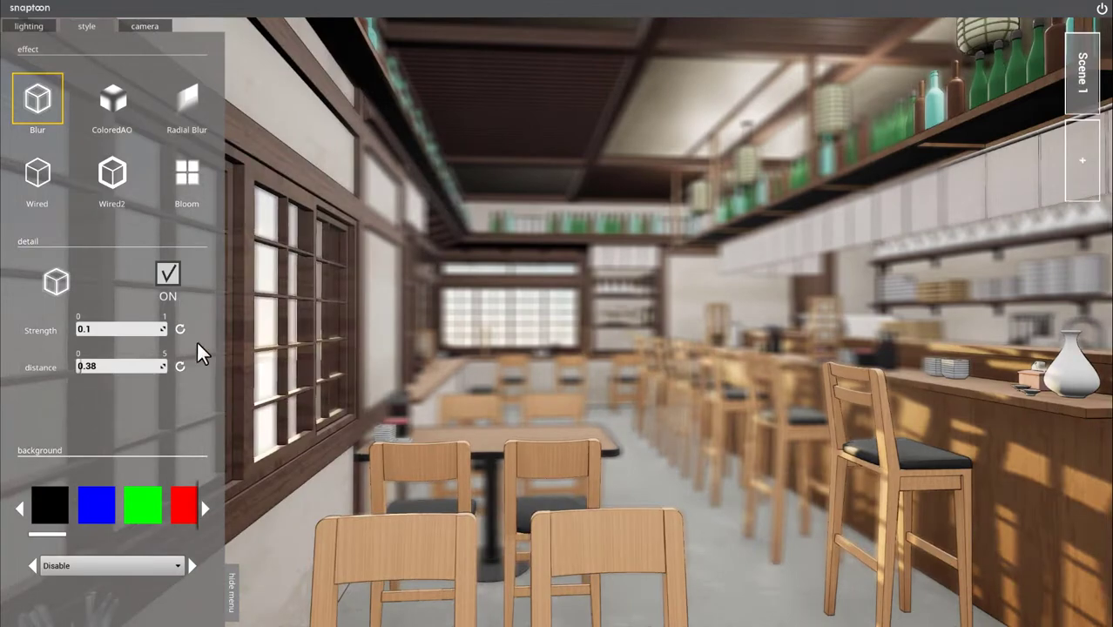
pyautogui.moveTo(82, 366); pyautogui.dragTo(77, 366)
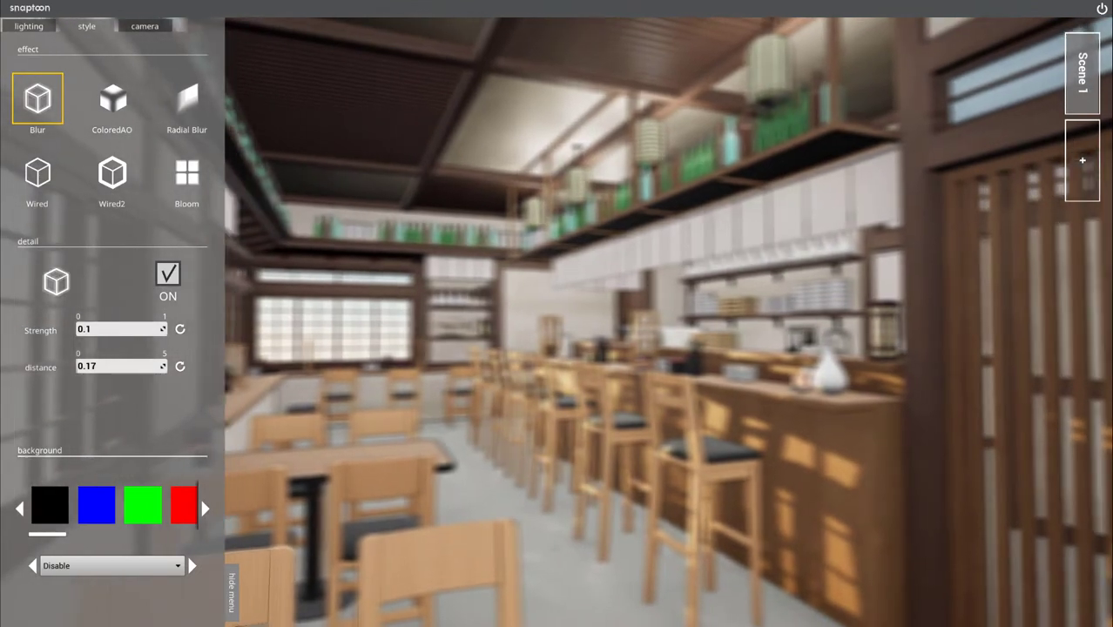
pyautogui.moveTo(84, 366); pyautogui.dragTo(94, 367)
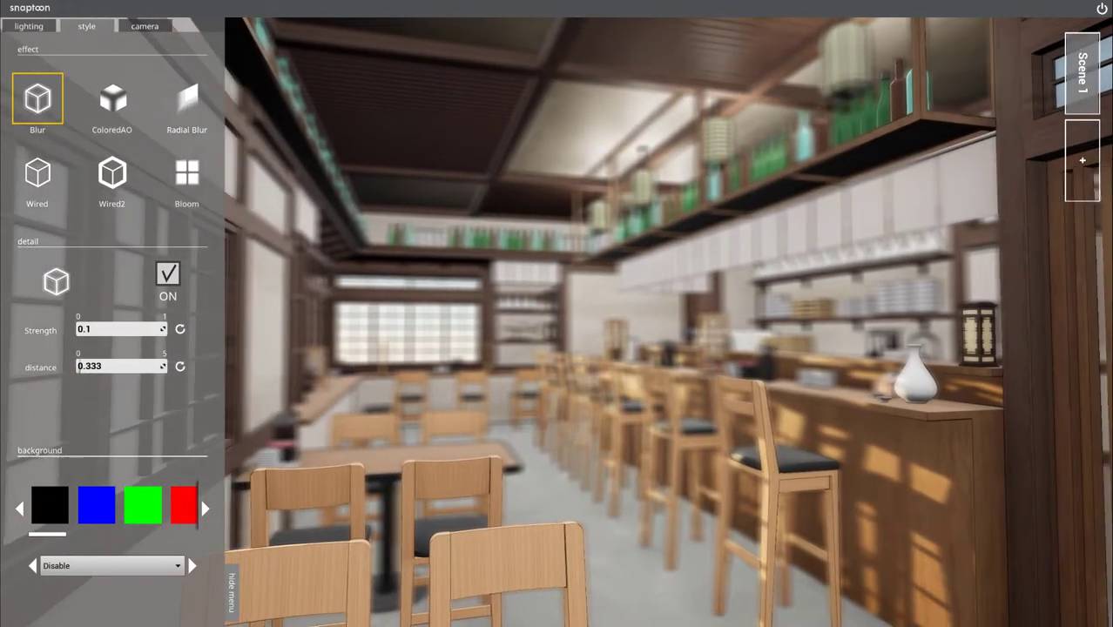
pyautogui.moveTo(282, 381); pyautogui.dragTo(348, 381)
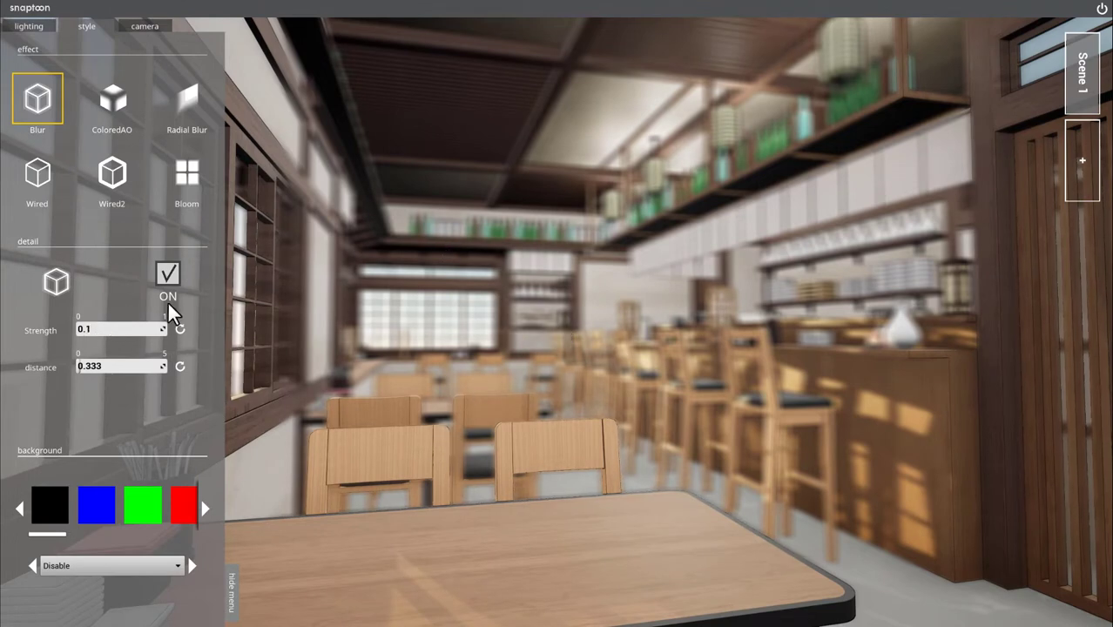
pyautogui.click(168, 277)
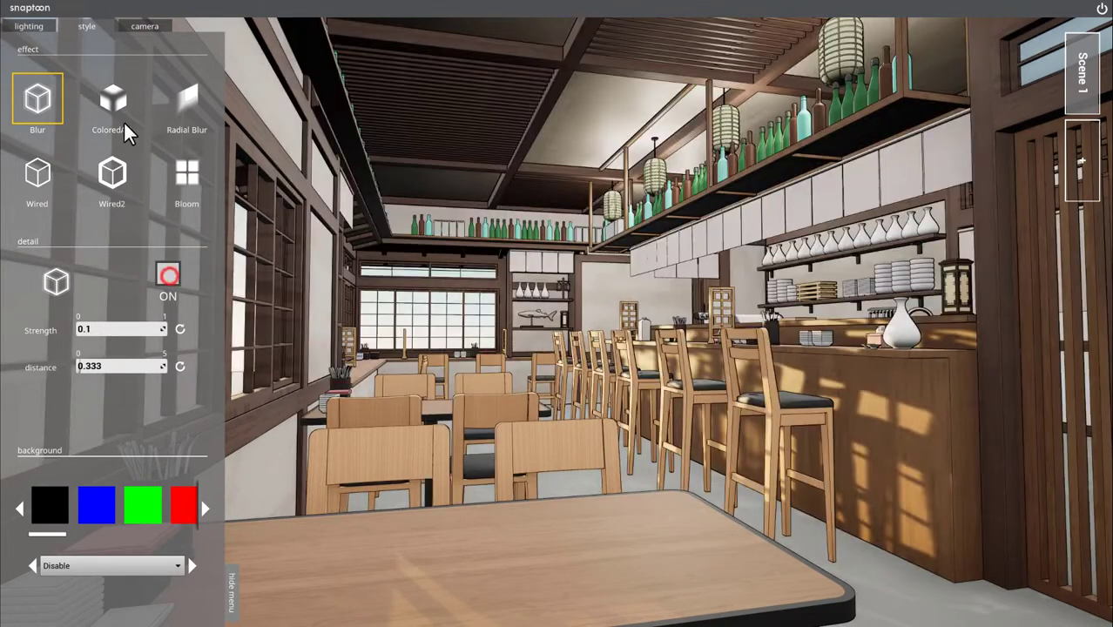
# Step: Enable Radial Blur and raise its width and sample count
pyautogui.click(192, 113)
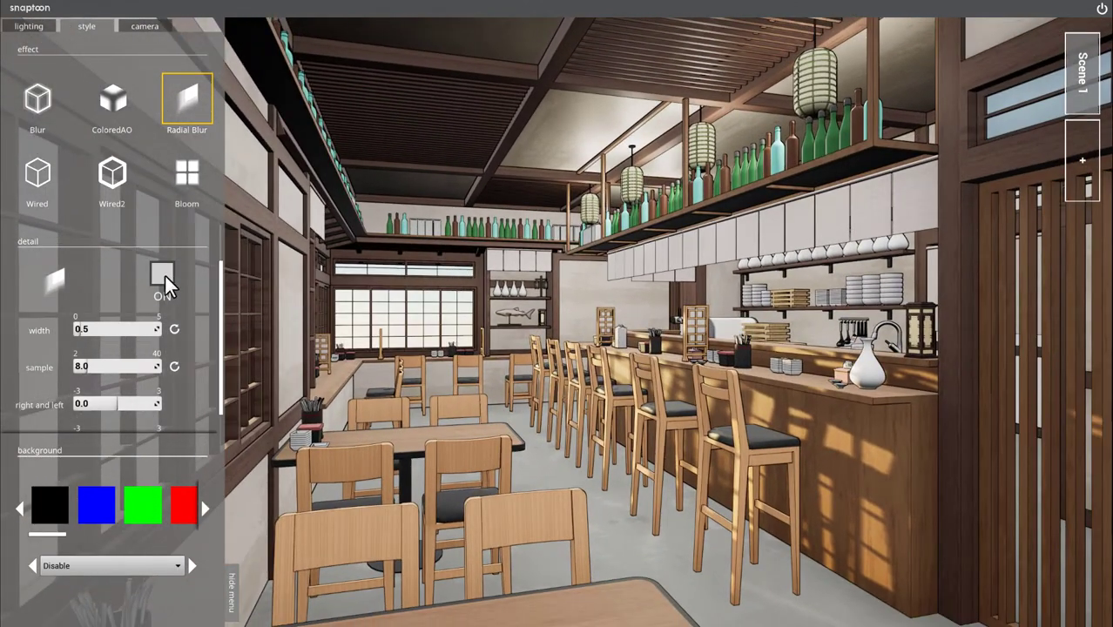
pyautogui.click(164, 276)
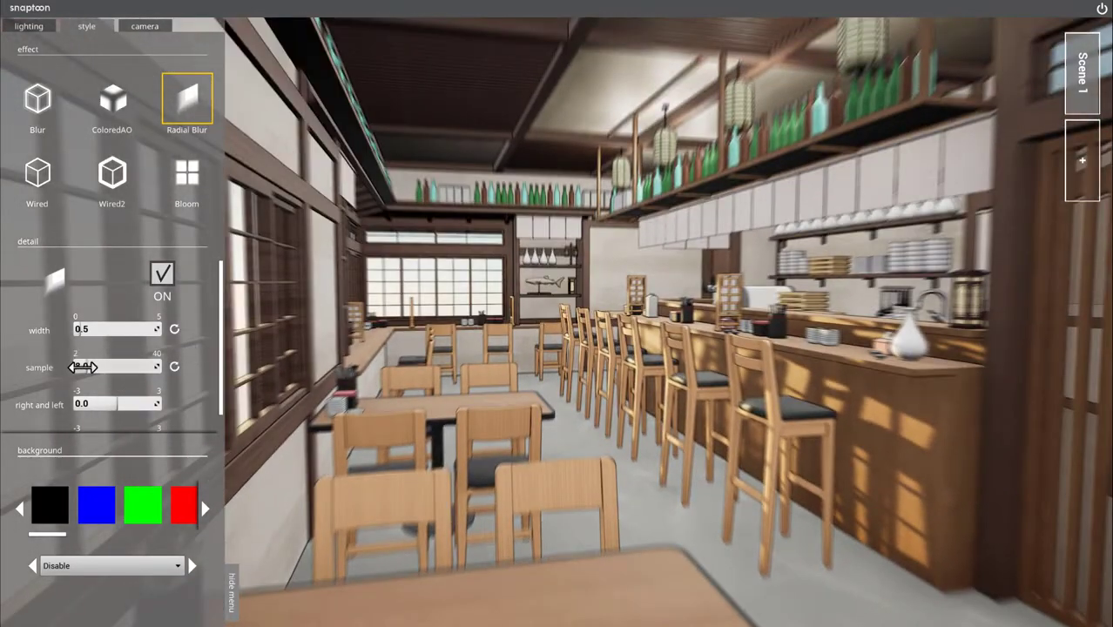
pyautogui.moveTo(81, 329); pyautogui.dragTo(129, 330)
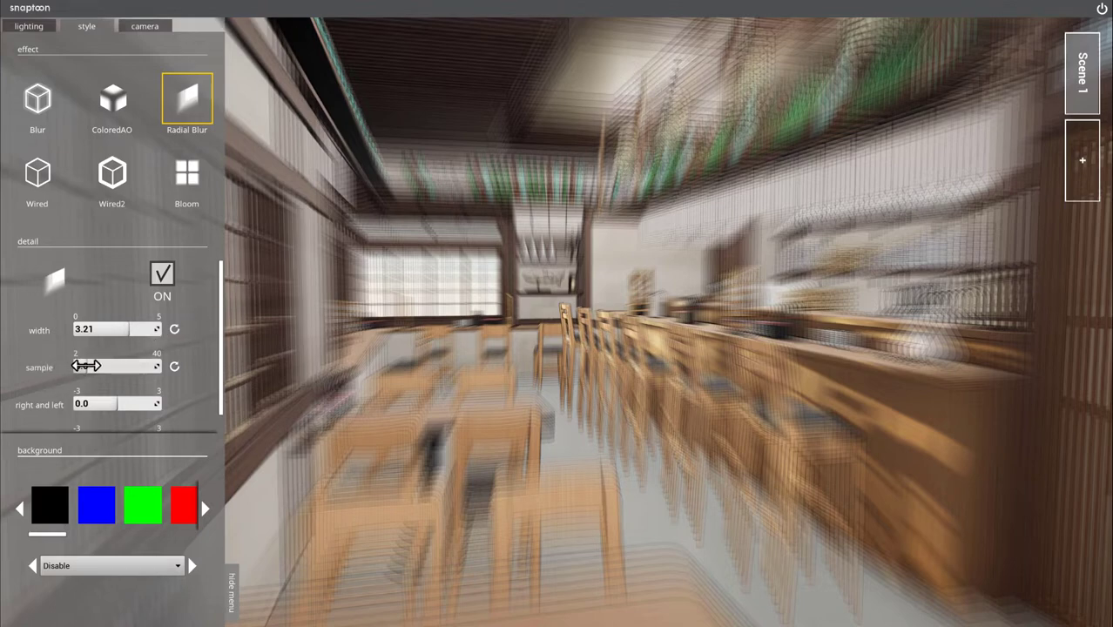
pyautogui.moveTo(83, 366); pyautogui.dragTo(161, 365)
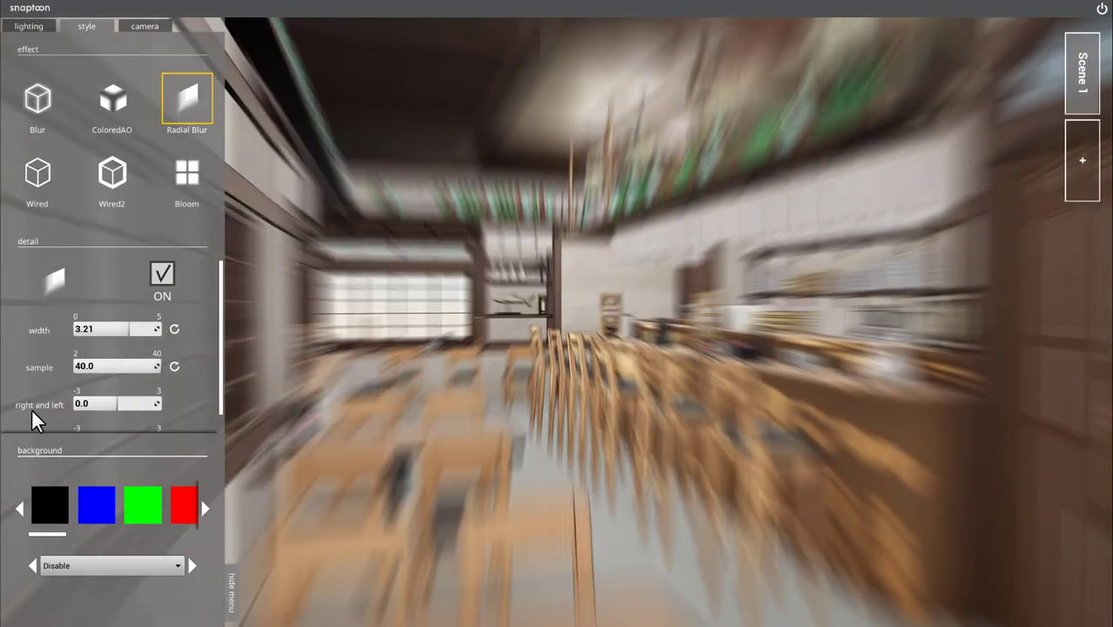
pyautogui.scroll(-1, 222, 317)
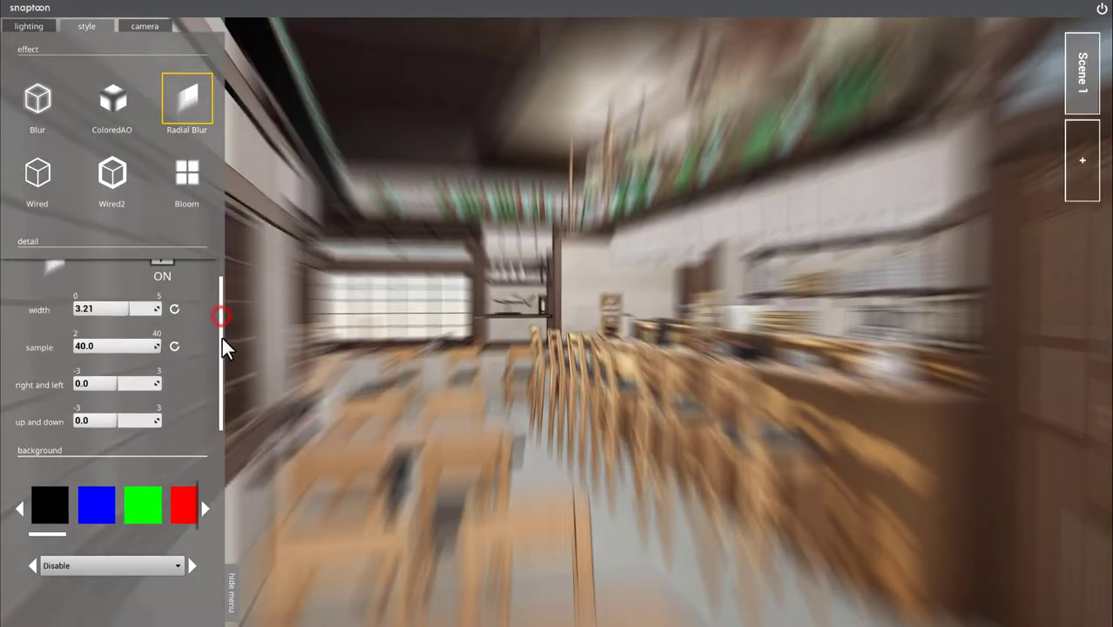
pyautogui.scroll(1, 225, 327)
pyautogui.scroll(-1, 219, 340)
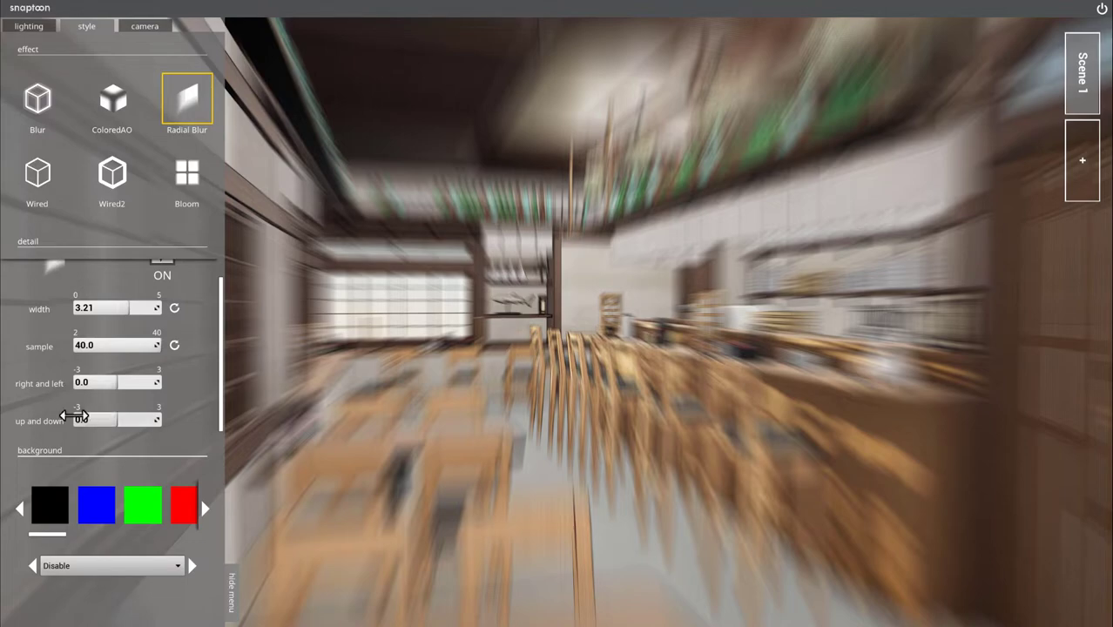
# Step: Set Radial Blur to width 1.032, sample 2.0 and right-and-left 0.444, then turn it off
pyautogui.moveTo(75, 383); pyautogui.dragTo(111, 384)
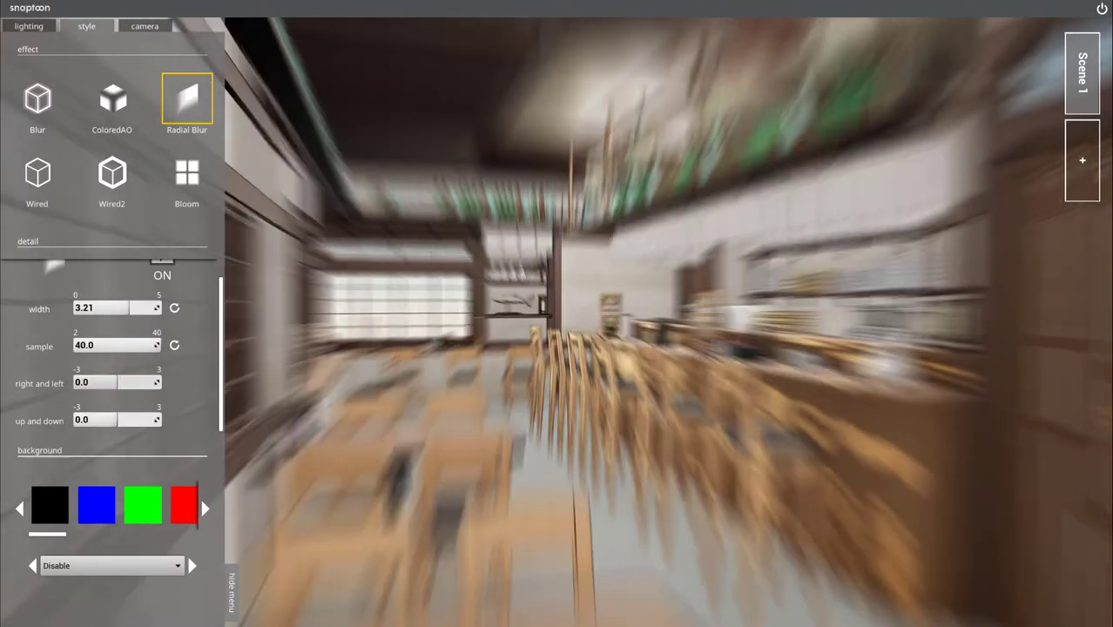
pyautogui.moveTo(111, 383); pyautogui.dragTo(108, 383)
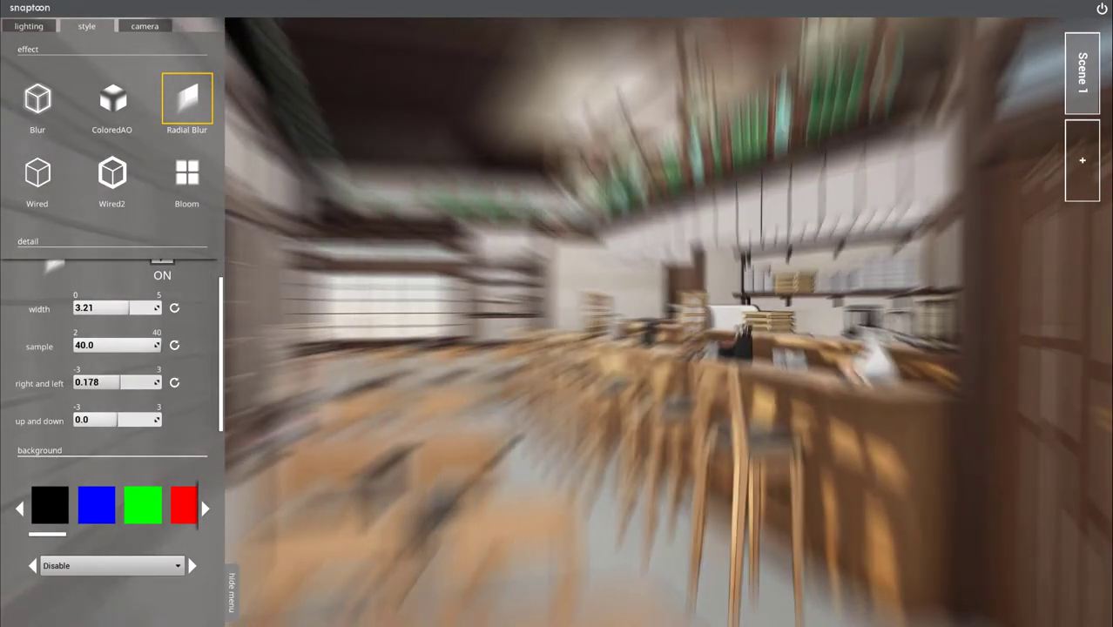
pyautogui.moveTo(89, 417); pyautogui.dragTo(97, 419)
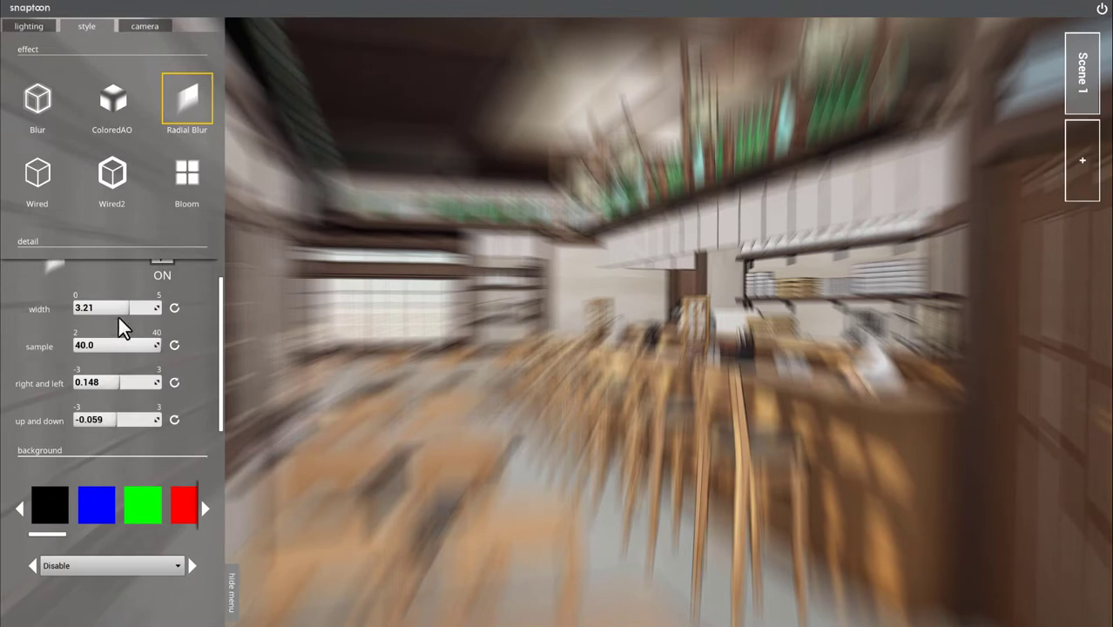
pyautogui.moveTo(119, 311); pyautogui.dragTo(92, 310)
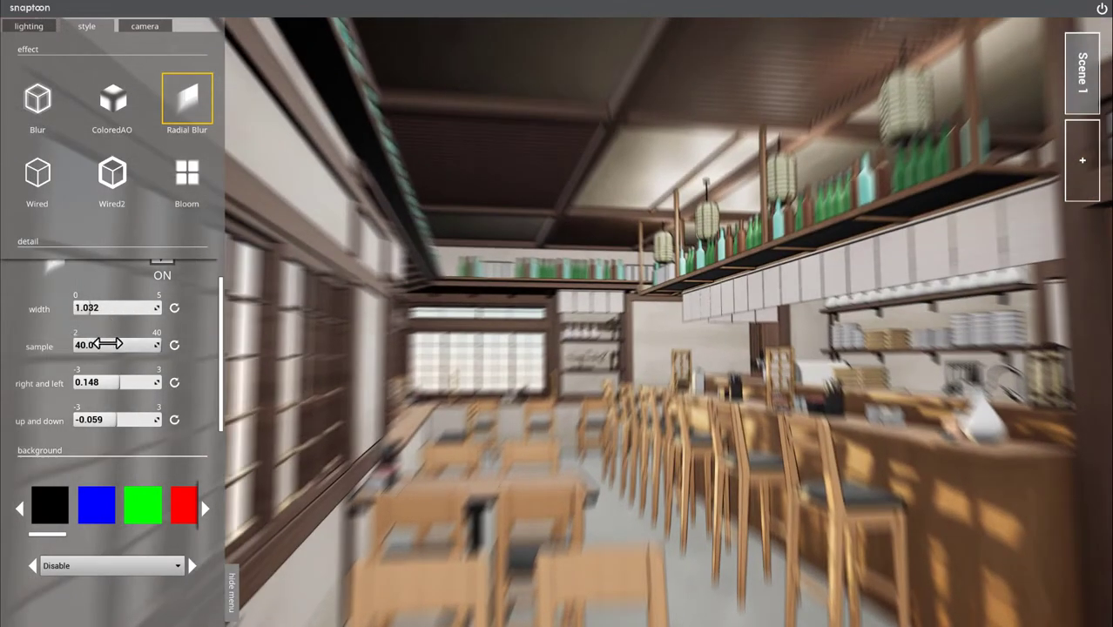
pyautogui.moveTo(112, 345); pyautogui.dragTo(84, 345)
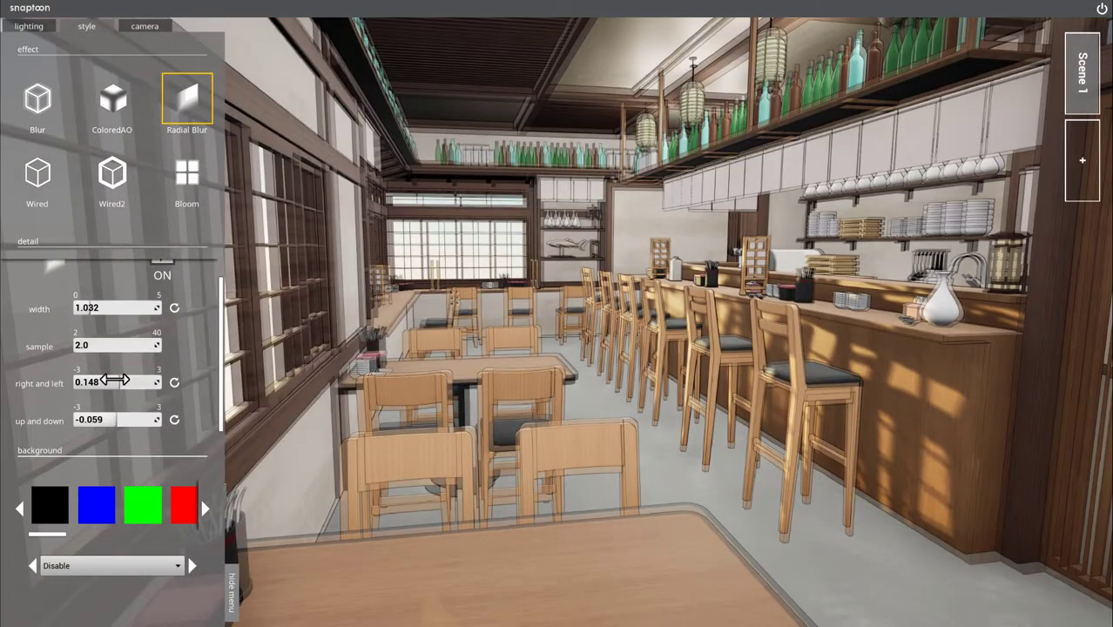
pyautogui.moveTo(116, 387); pyautogui.dragTo(124, 418)
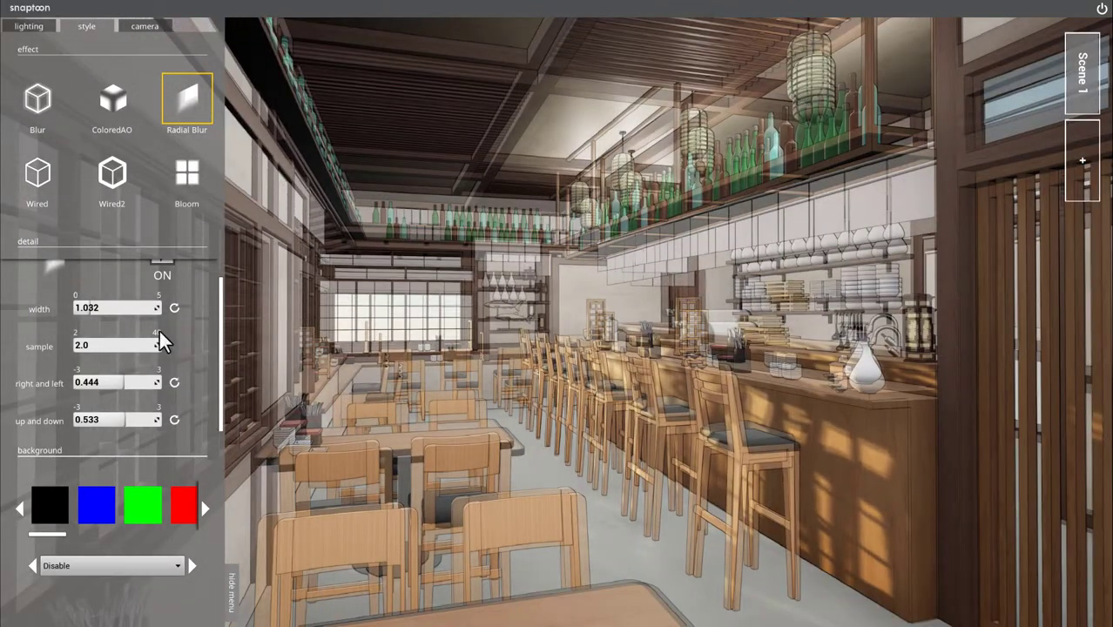
pyautogui.scroll(1, 175, 279)
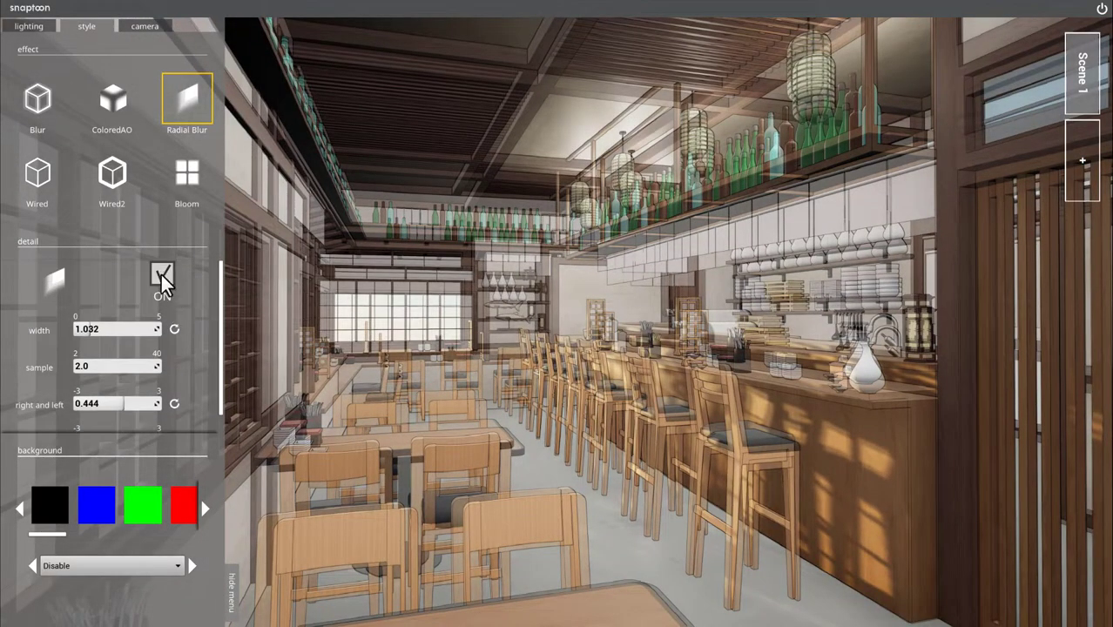
pyautogui.click(161, 274)
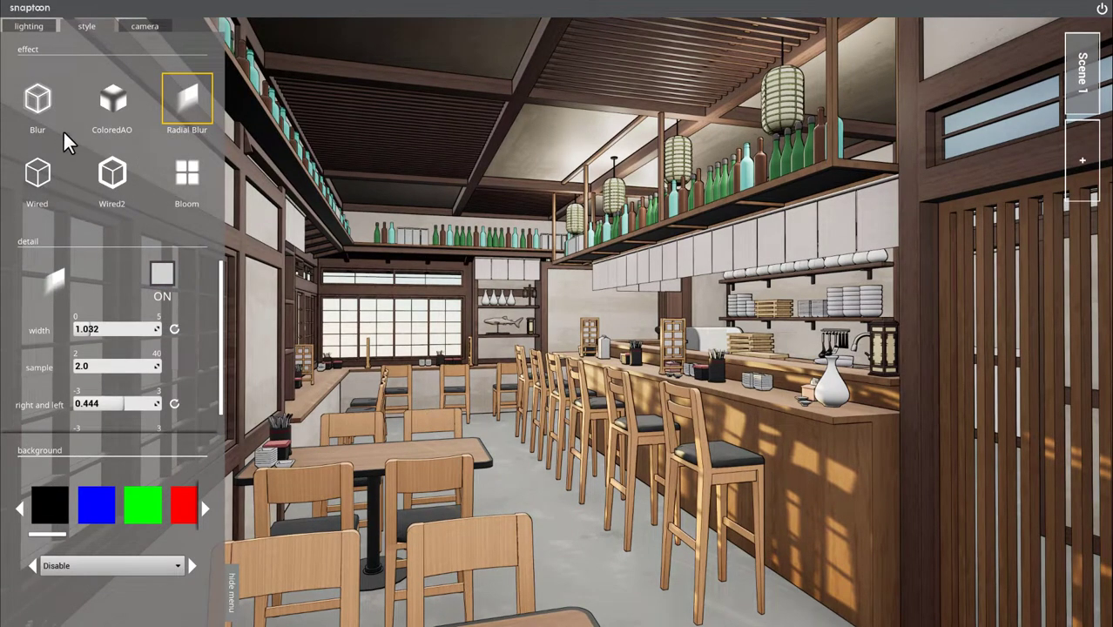
# Step: Turn on Wired outlines and set their colour to near-black 161616
pyautogui.click(42, 183)
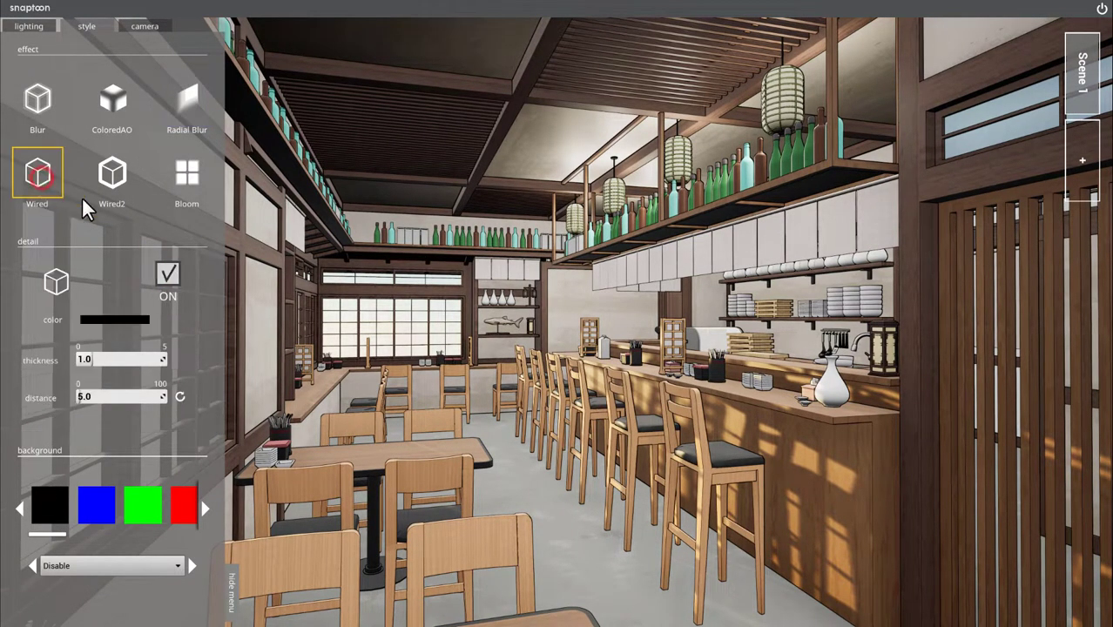
pyautogui.click(165, 274)
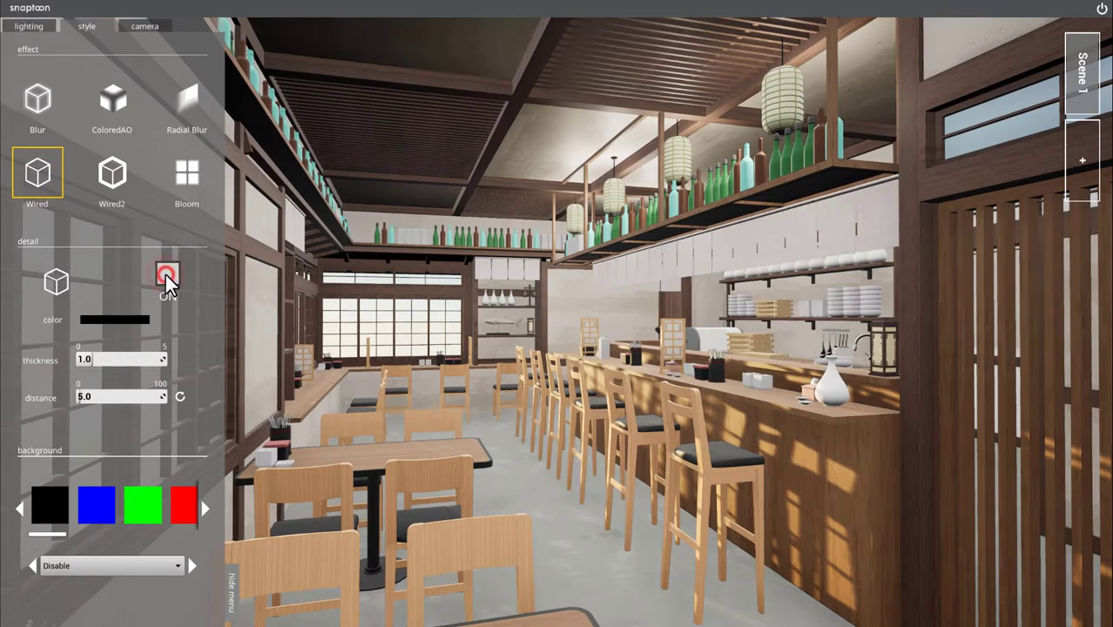
pyautogui.click(166, 274)
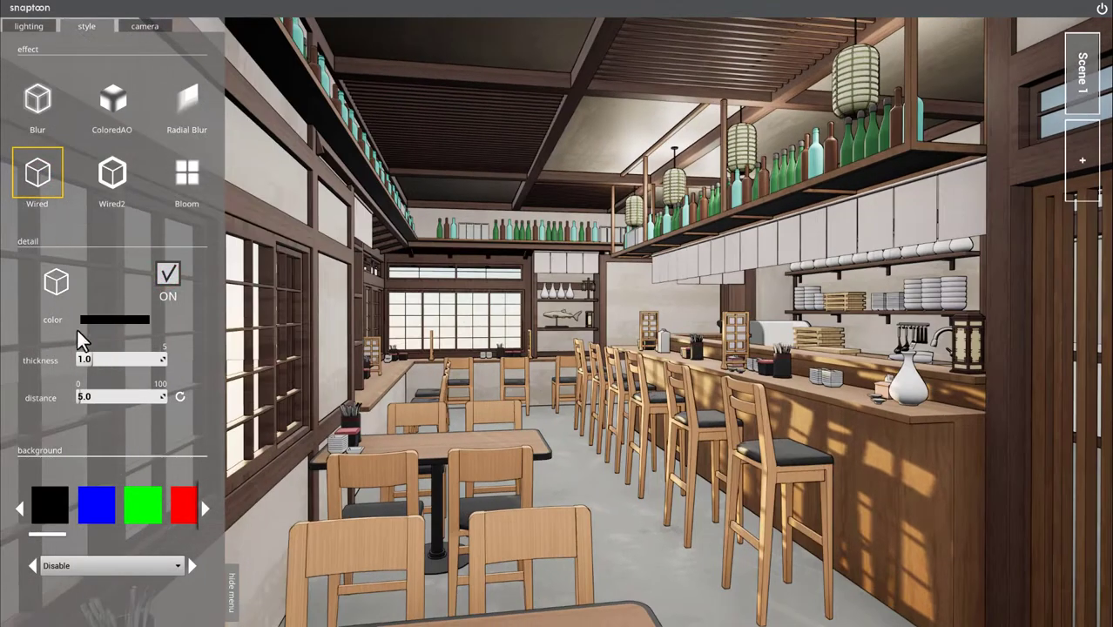
pyautogui.click(100, 318)
pyautogui.click(279, 252)
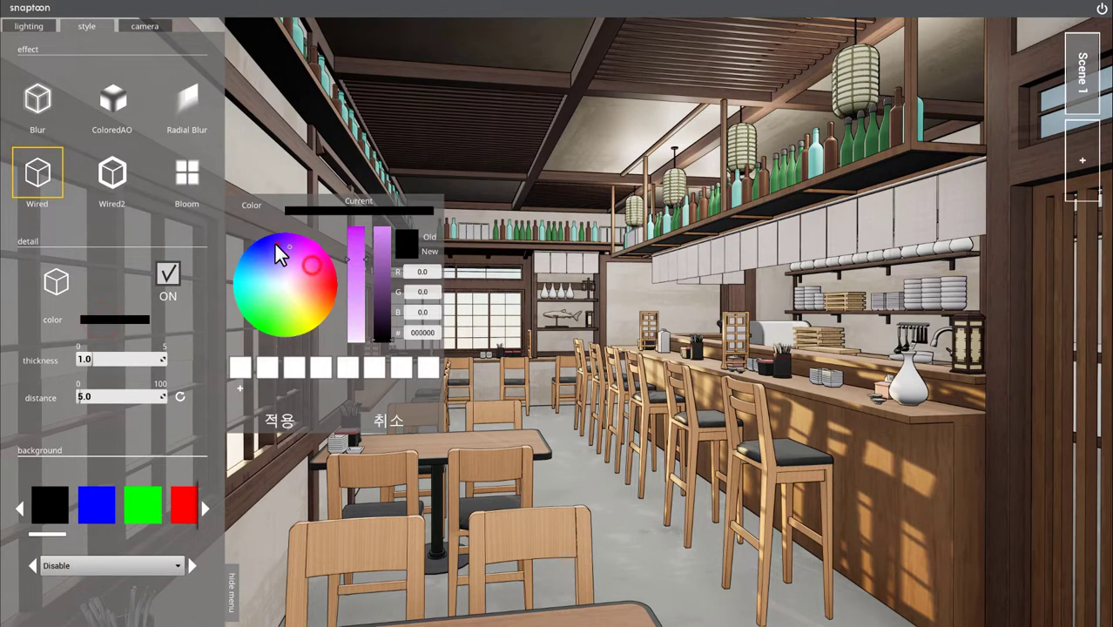
pyautogui.click(382, 284)
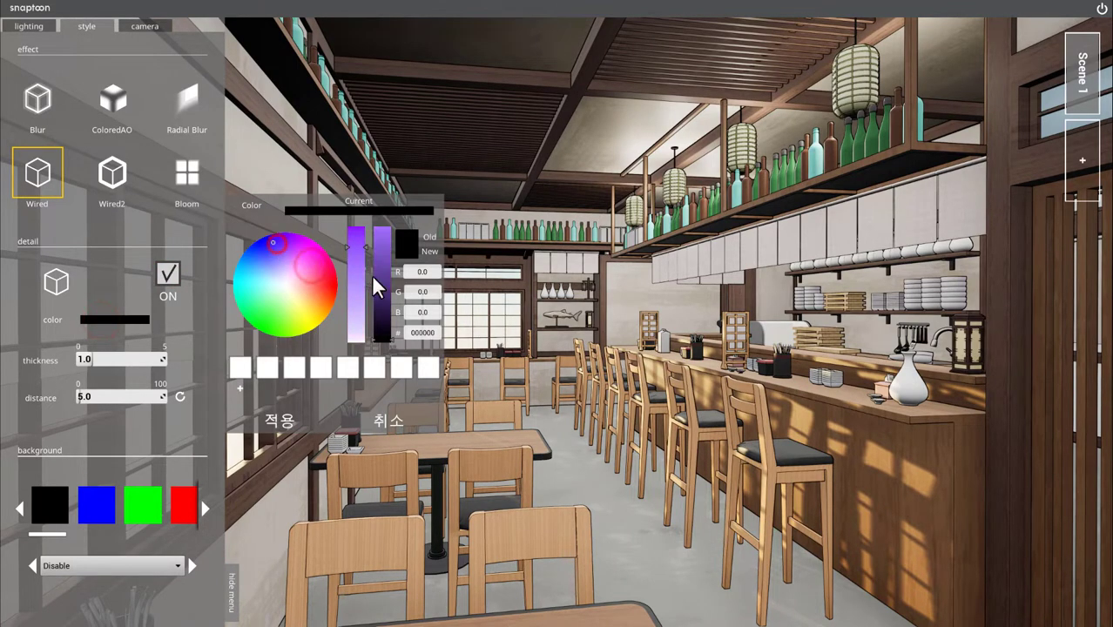
pyautogui.click(287, 421)
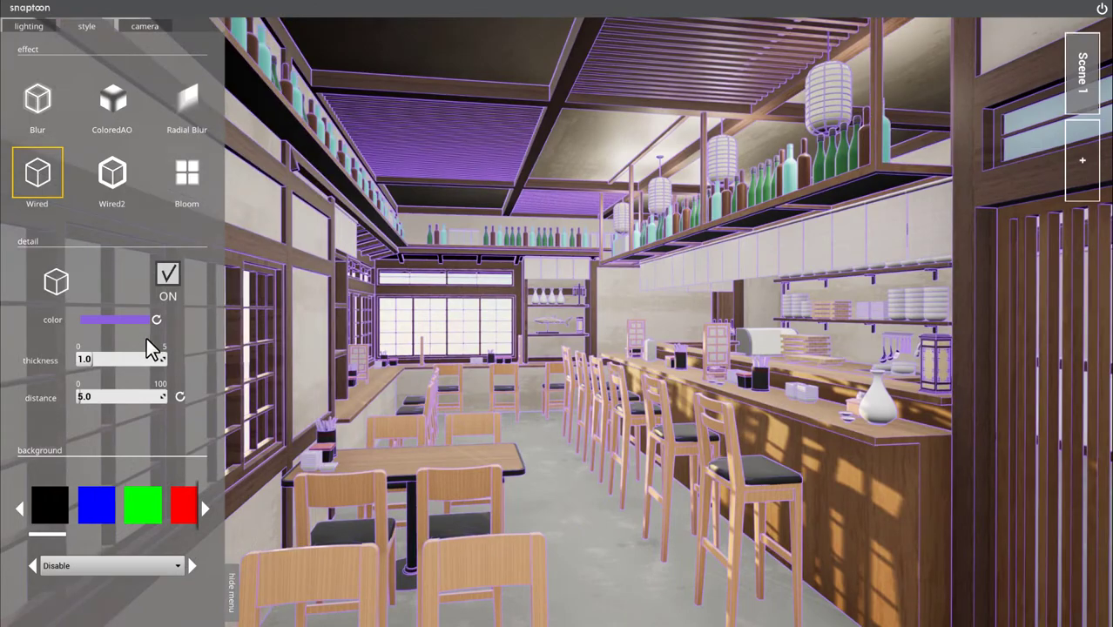
pyautogui.click(155, 319)
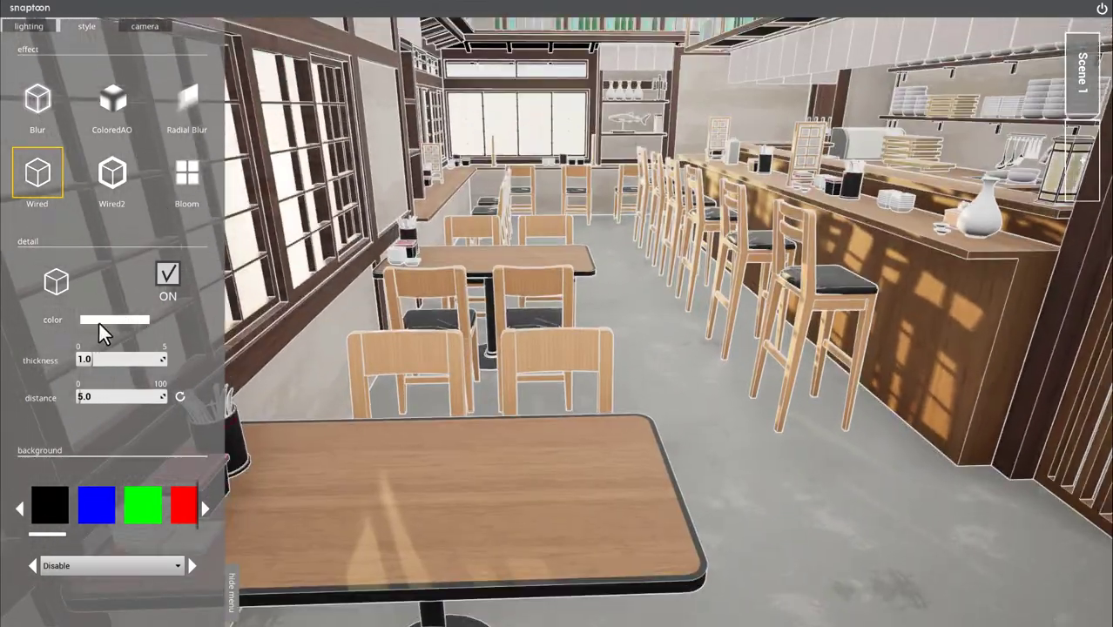
pyautogui.click(99, 320)
pyautogui.moveTo(384, 294)
pyautogui.mouseDown()
pyautogui.moveTo(384, 365)
pyautogui.moveTo(352, 409)
pyautogui.mouseUp()
pyautogui.click(281, 418)
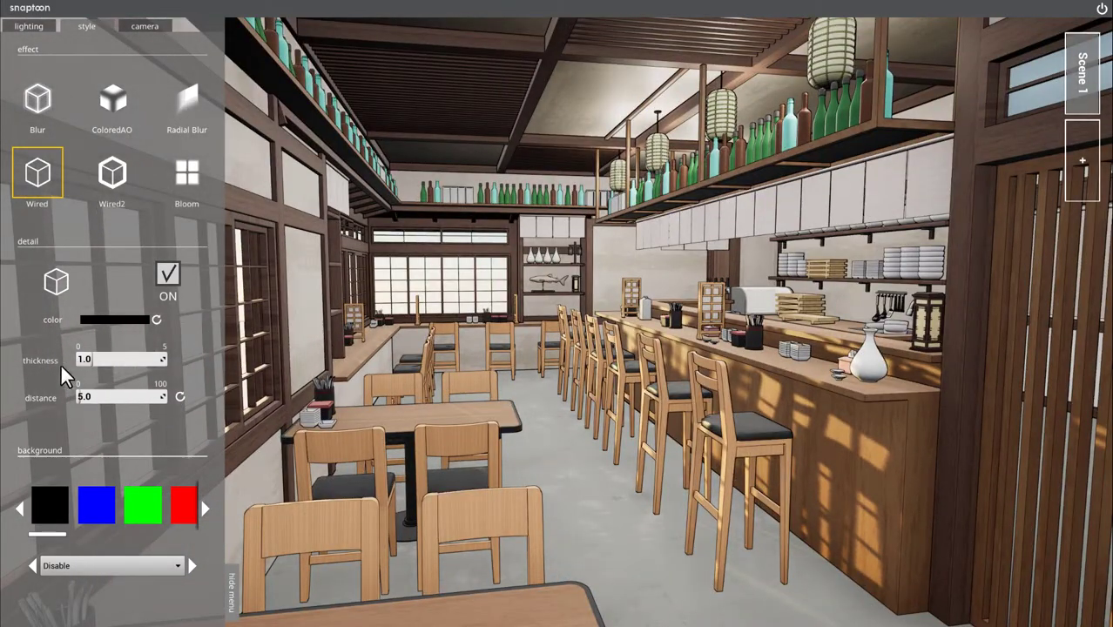
# Step: Set the Wired outline thickness to 5.0
pyautogui.moveTo(87, 360); pyautogui.dragTo(90, 359)
pyautogui.write('2')
pyautogui.press('Return')
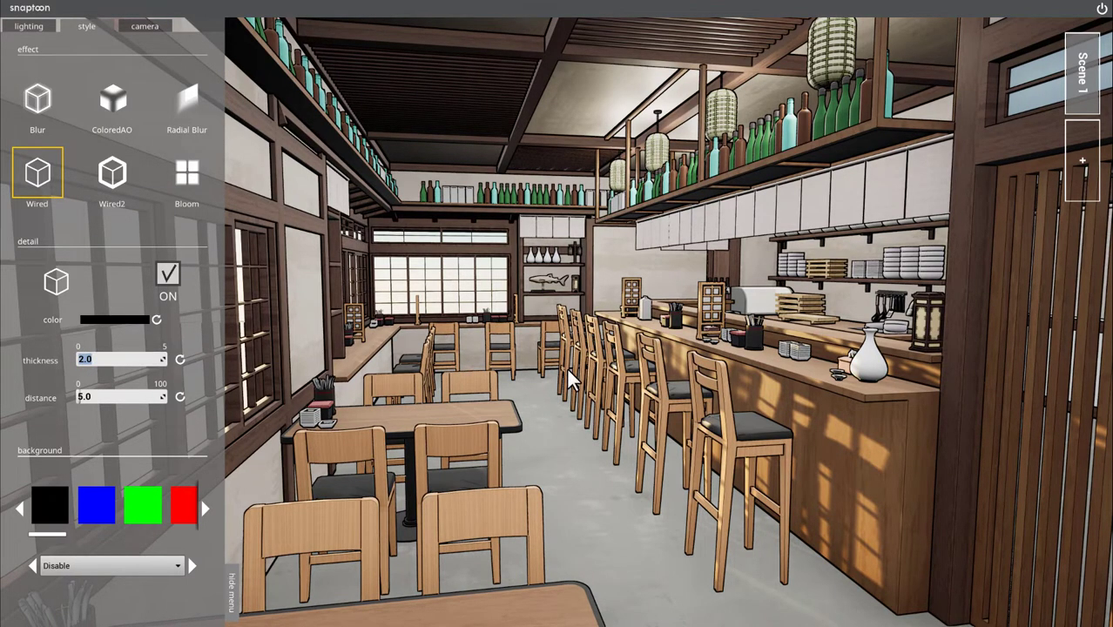
pyautogui.moveTo(703, 441); pyautogui.dragTo(851, 42)
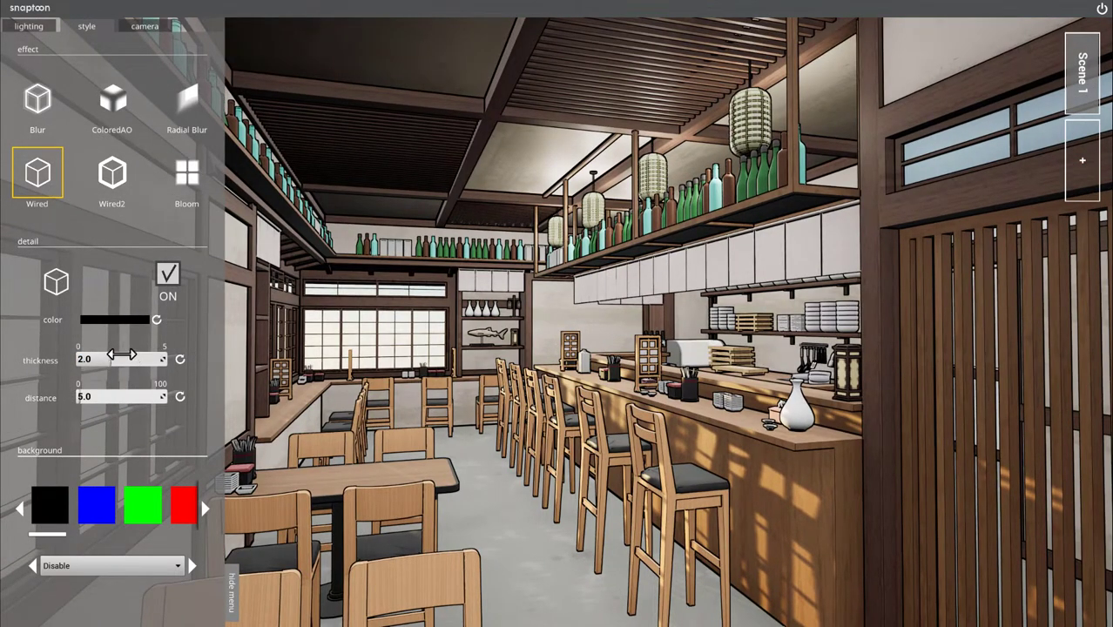
pyautogui.click(121, 355)
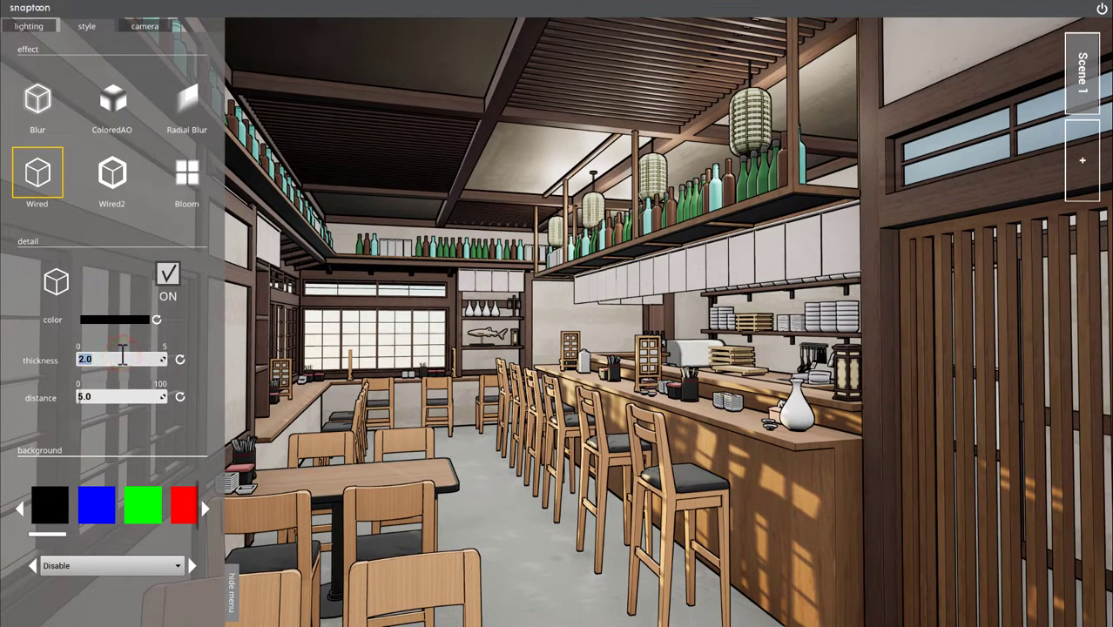
pyautogui.write('5')
pyautogui.press('Return')
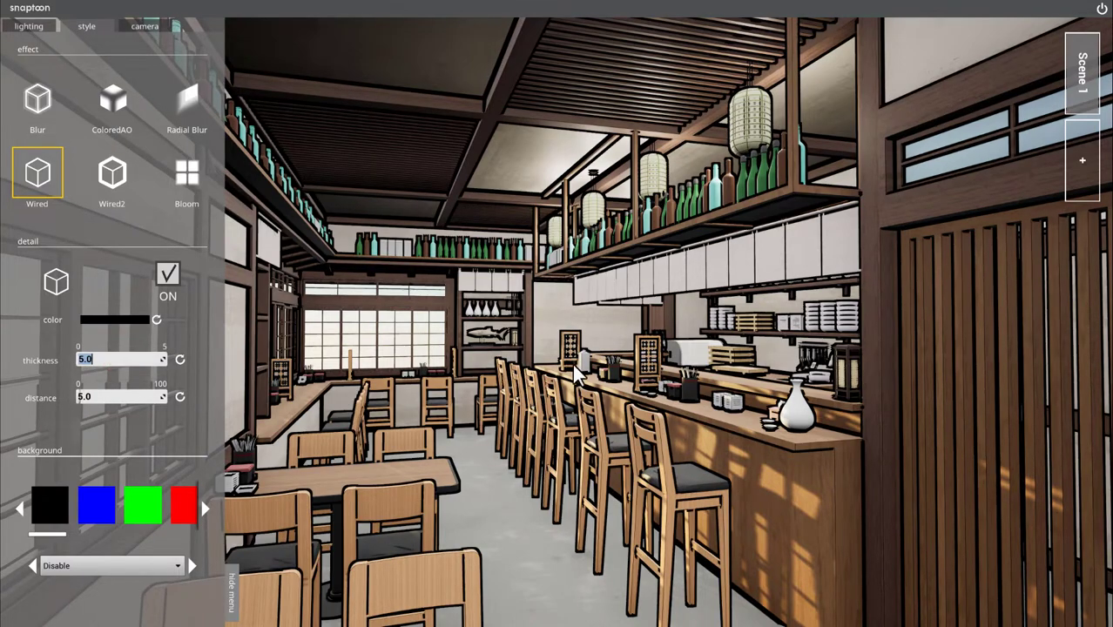
pyautogui.moveTo(575, 375)
pyautogui.mouseDown()
pyautogui.moveTo(575, 349)
pyautogui.moveTo(578, 359)
pyautogui.mouseUp()
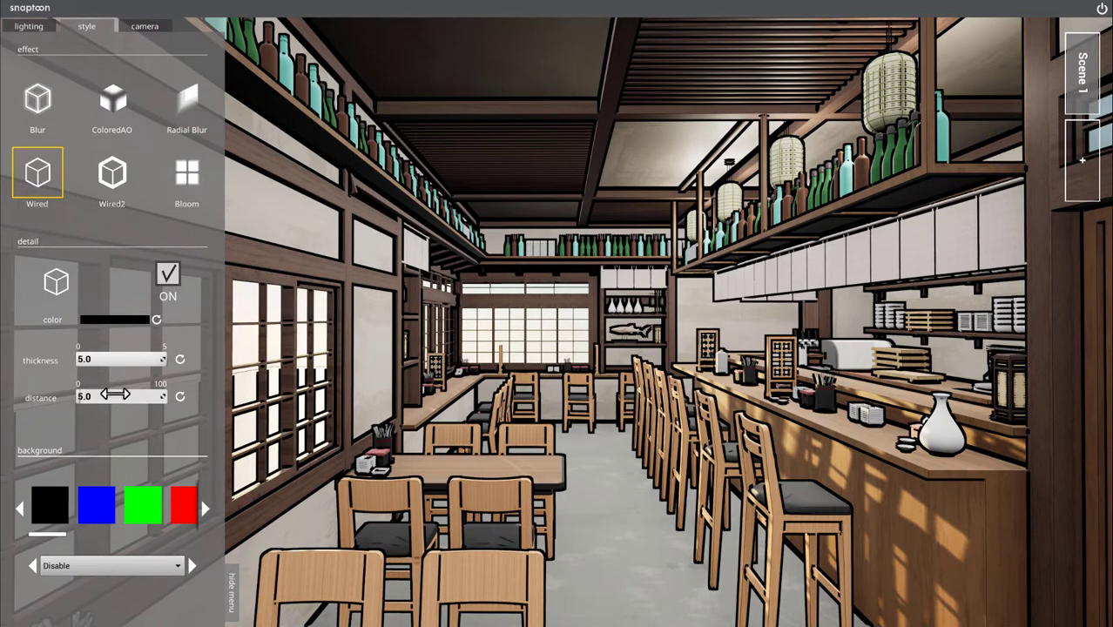
# Step: Set the Wired outline distance to 1.0
pyautogui.click(97, 397)
pyautogui.write('1')
pyautogui.press('Return')
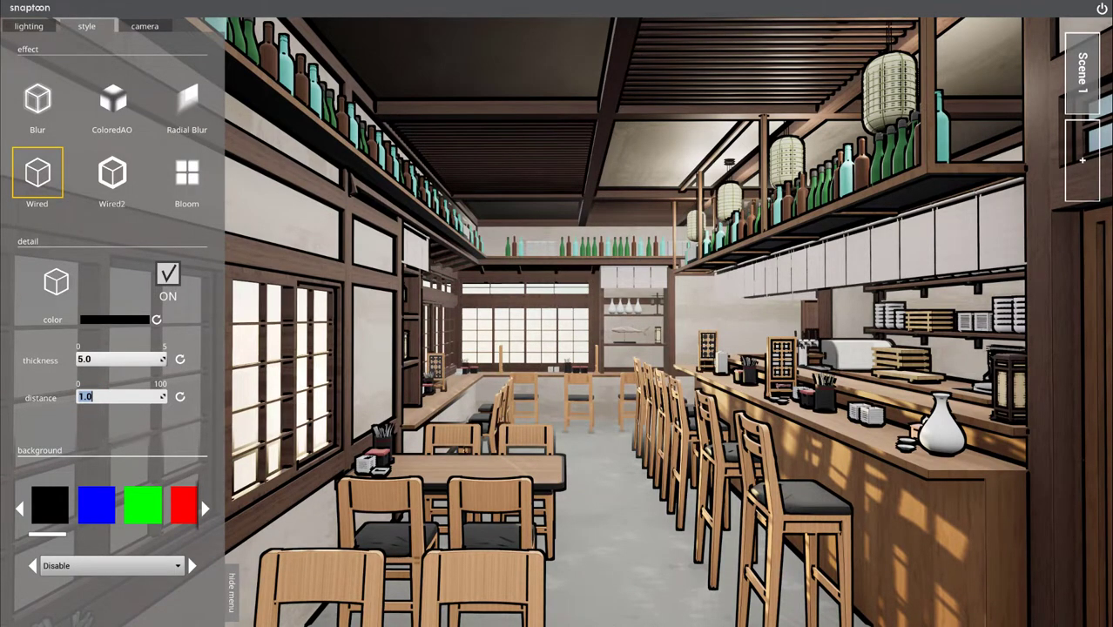
pyautogui.moveTo(568, 315); pyautogui.dragTo(550, 311)
pyautogui.moveTo(539, 350); pyautogui.dragTo(531, 383)
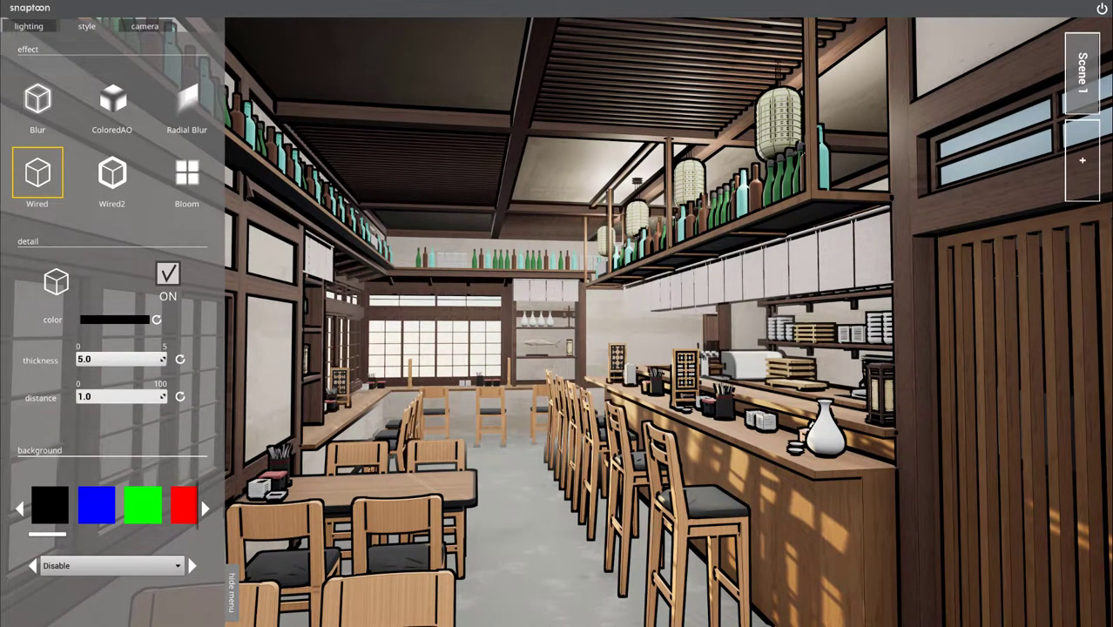
pyautogui.press('w')
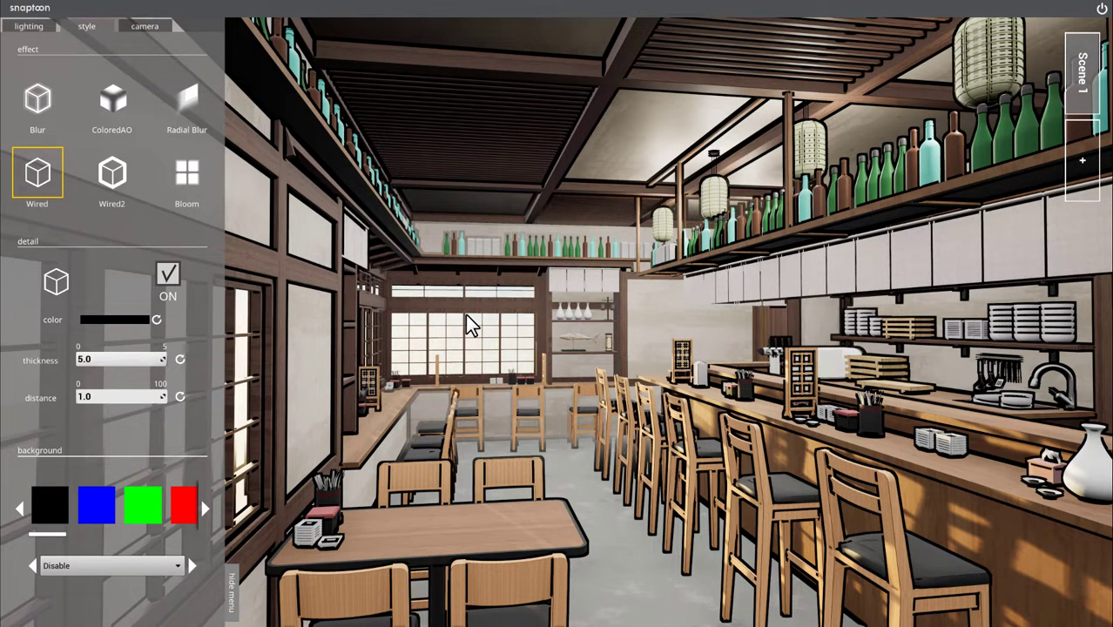
# Step: Set Wired outline thickness to 2.0 and raise the distance to 3.899
pyautogui.click(91, 359)
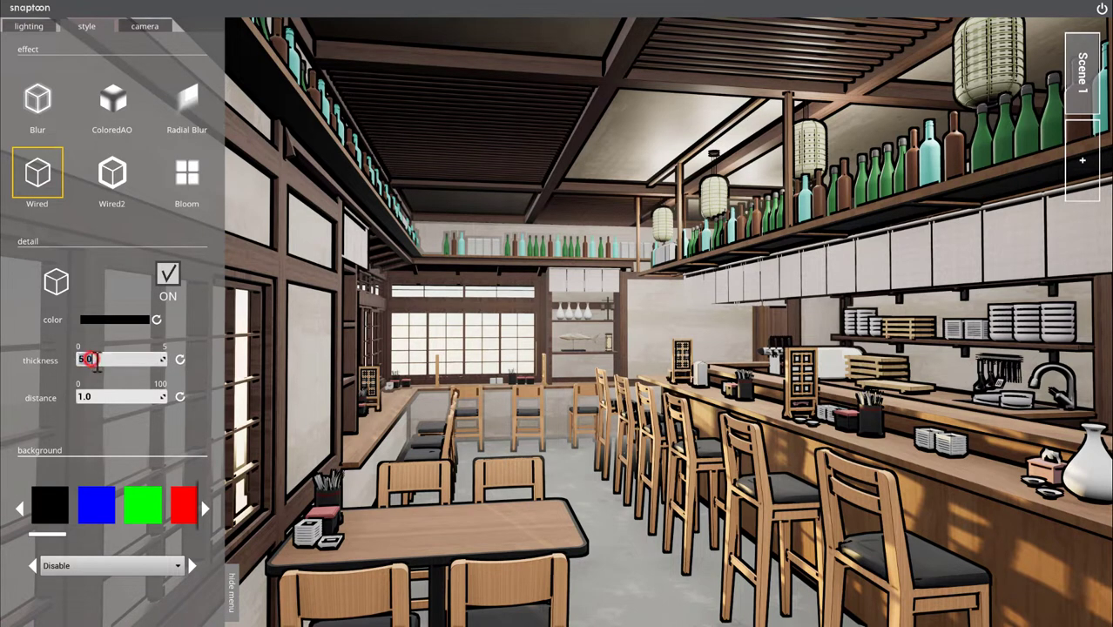
pyautogui.write('1')
pyautogui.press('Return')
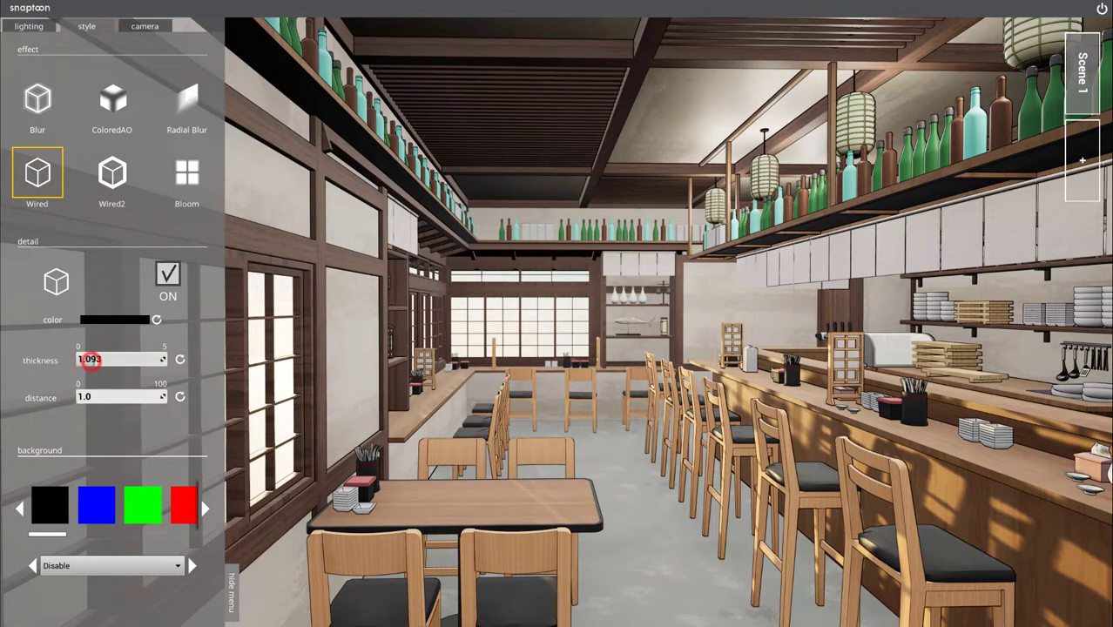
pyautogui.moveTo(90, 359); pyautogui.dragTo(94, 361)
pyautogui.write('0.93')
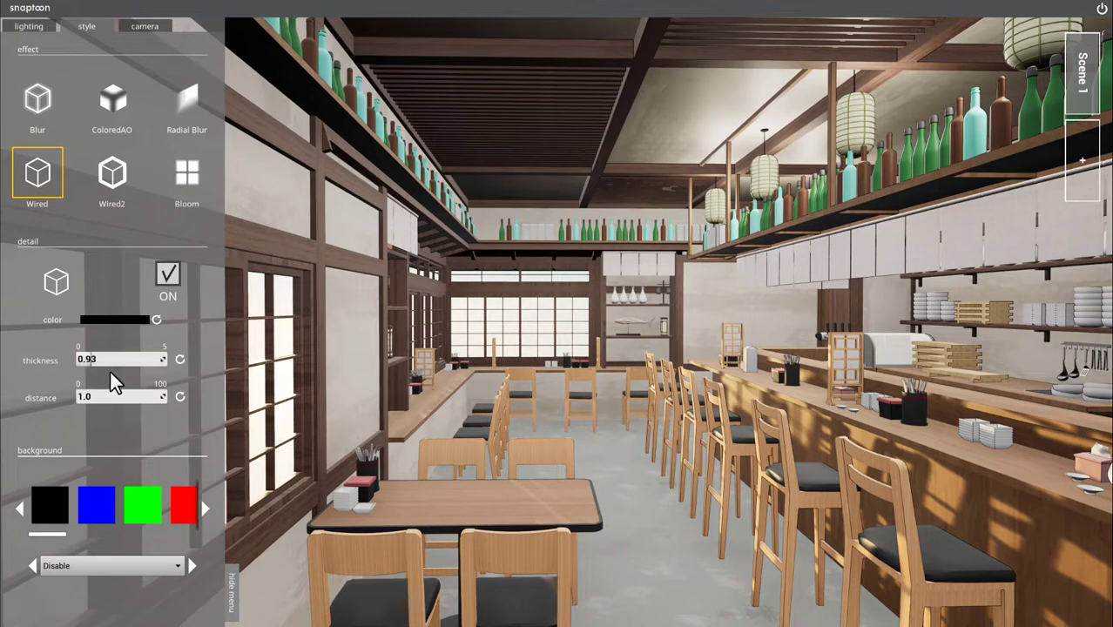
pyautogui.click(103, 360)
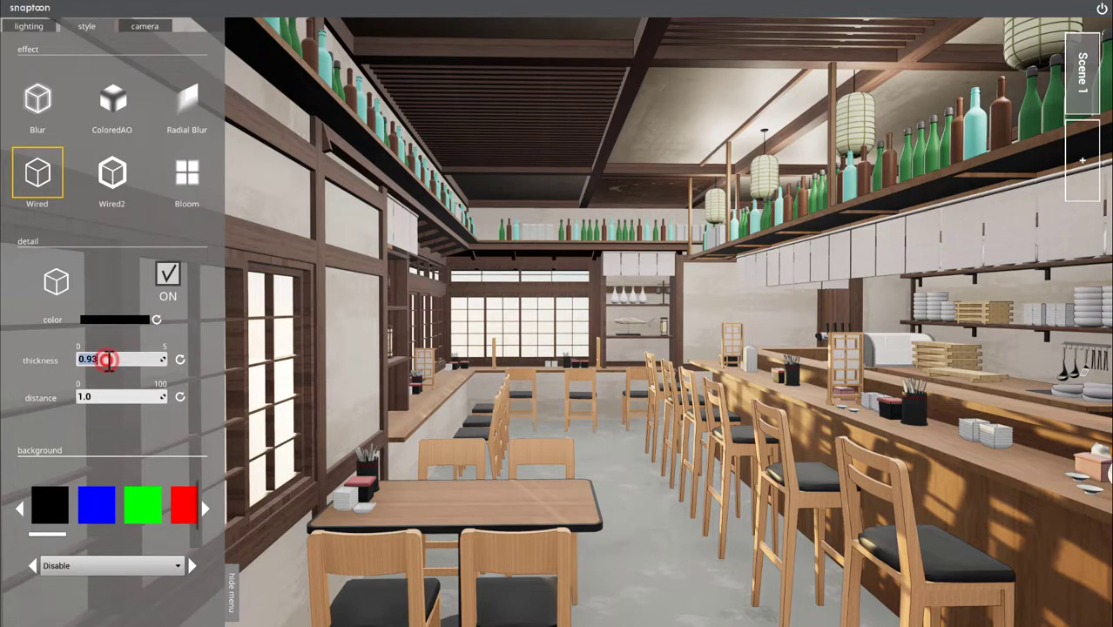
pyautogui.write('2')
pyautogui.press('Return')
pyautogui.click(88, 397)
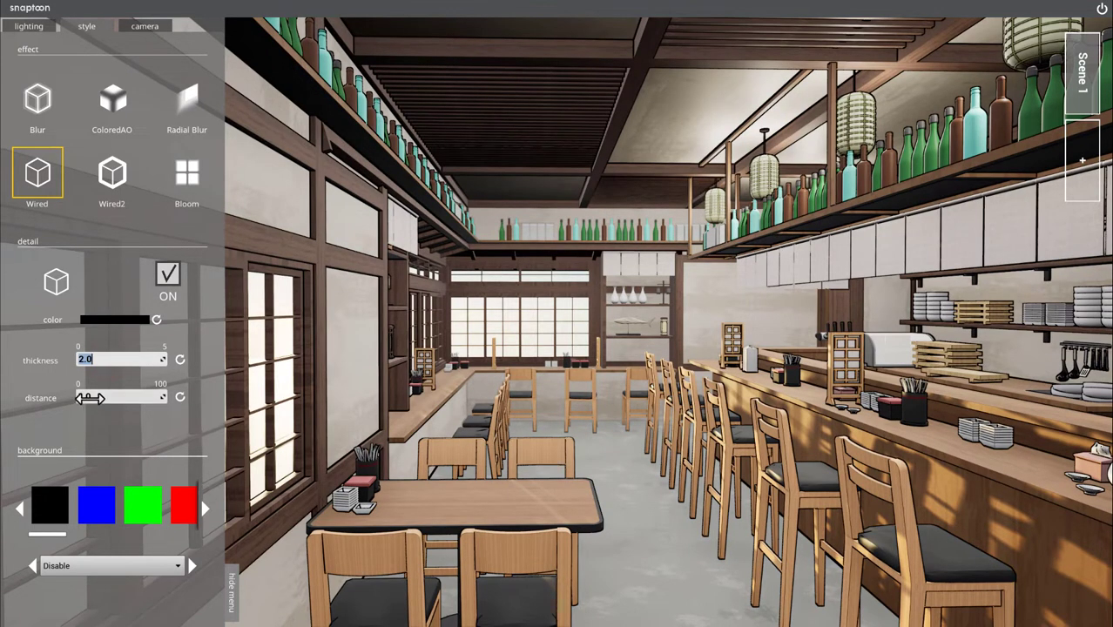
pyautogui.moveTo(88, 397); pyautogui.dragTo(83, 397)
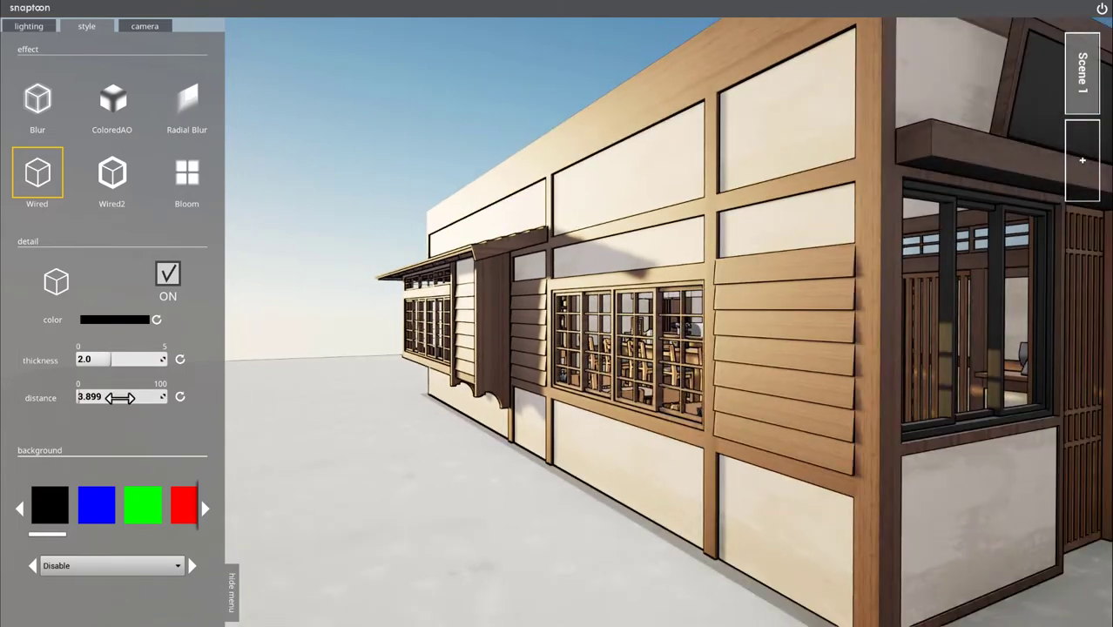
# Step: Lower the Wired distance until the outlines fade, then turn Wired off
pyautogui.moveTo(88, 398); pyautogui.dragTo(81, 397)
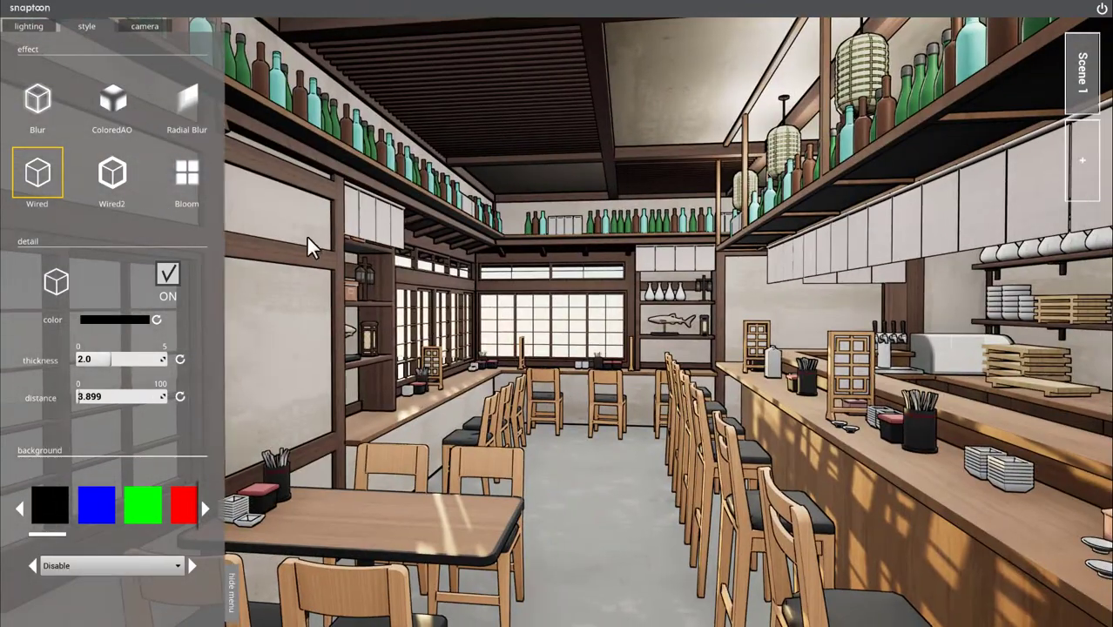
pyautogui.click(168, 274)
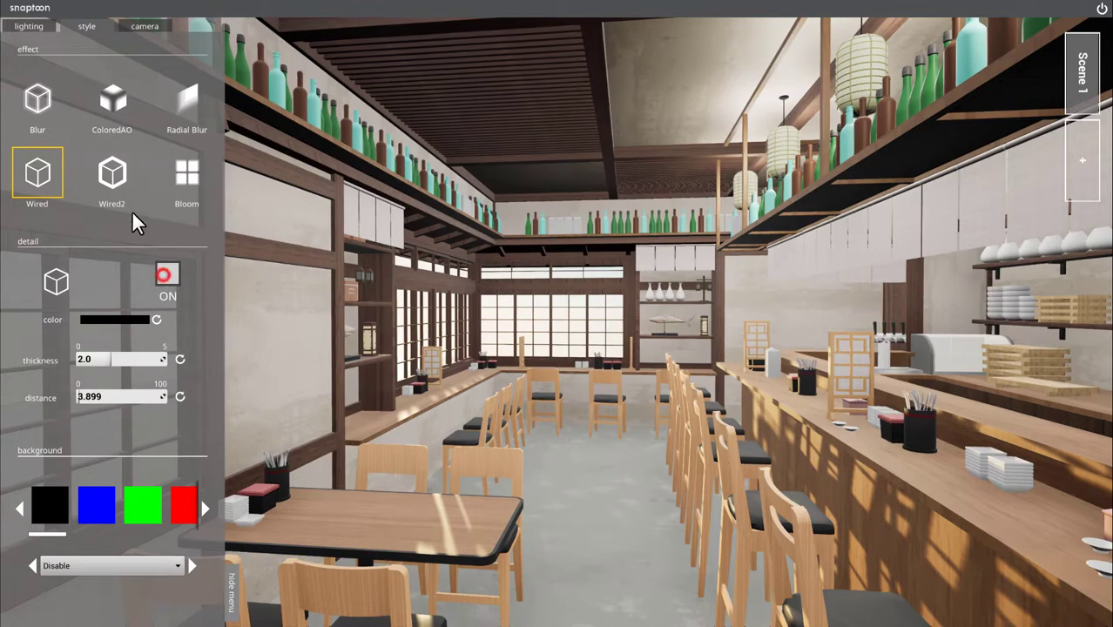
# Step: Enable Wired2 outlines with thickness 4.722 and distance 7.3
pyautogui.click(117, 185)
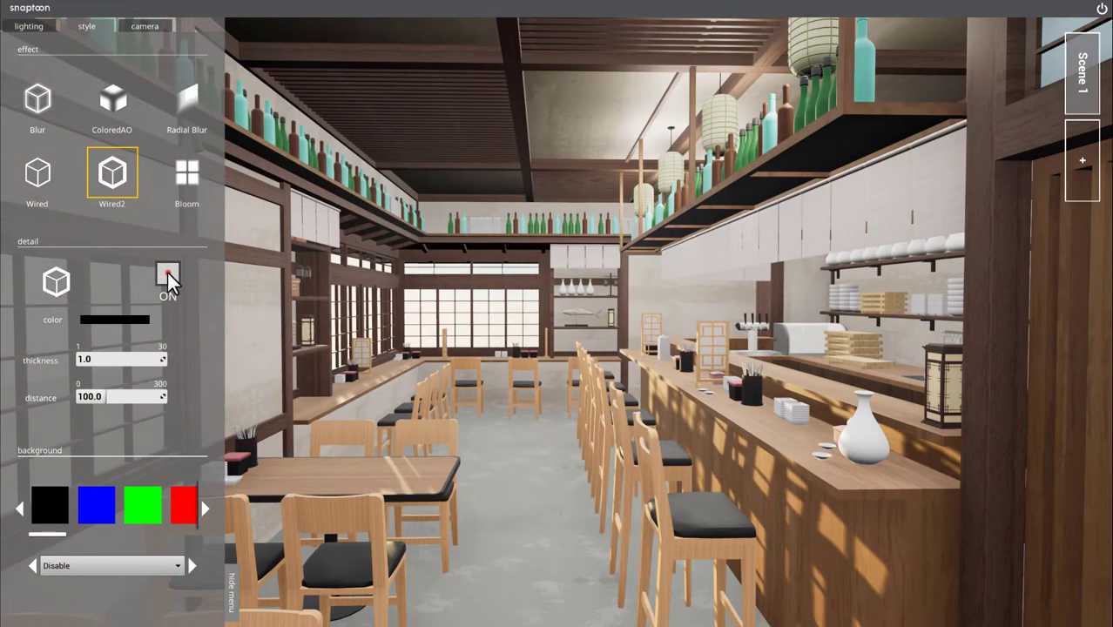
pyautogui.click(167, 274)
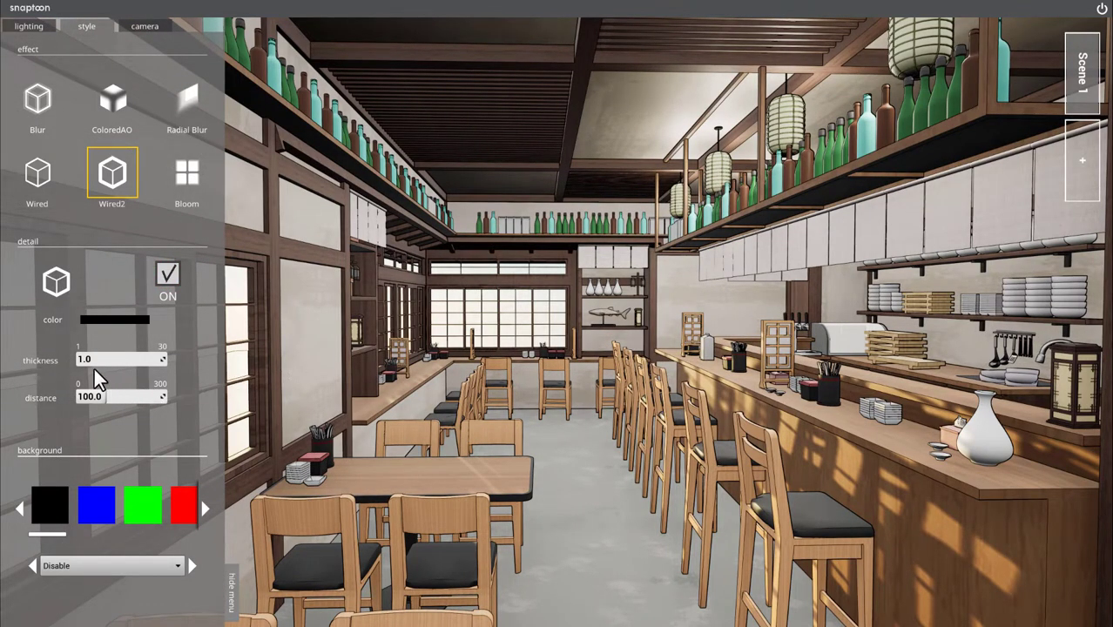
pyautogui.moveTo(85, 360)
pyautogui.mouseDown()
pyautogui.moveTo(129, 360)
pyautogui.moveTo(116, 360)
pyautogui.mouseUp()
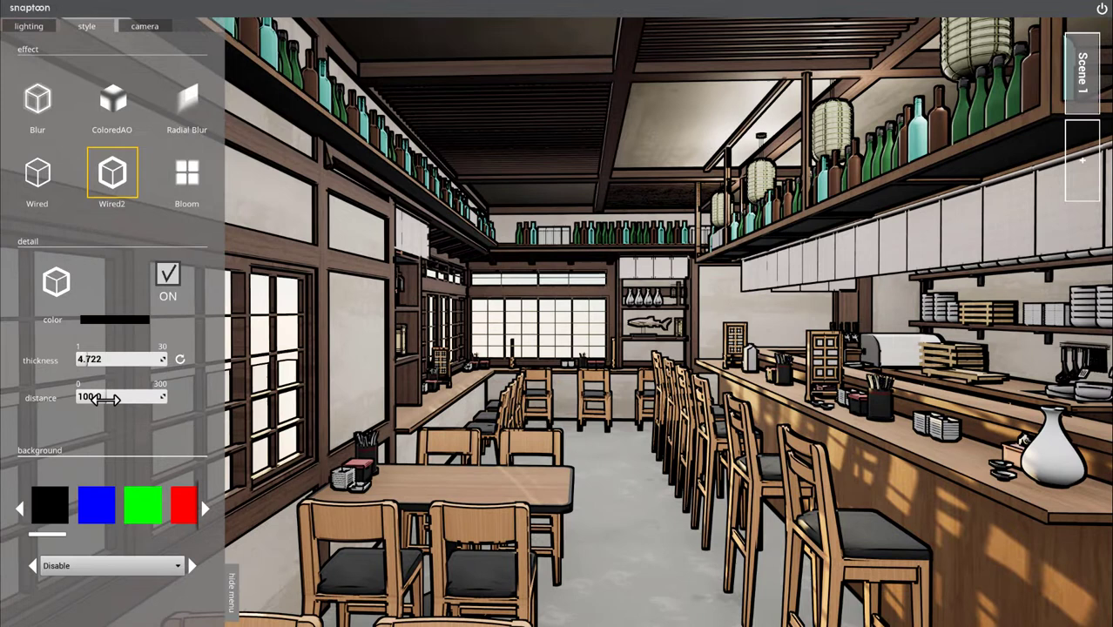
pyautogui.moveTo(105, 399); pyautogui.dragTo(94, 397)
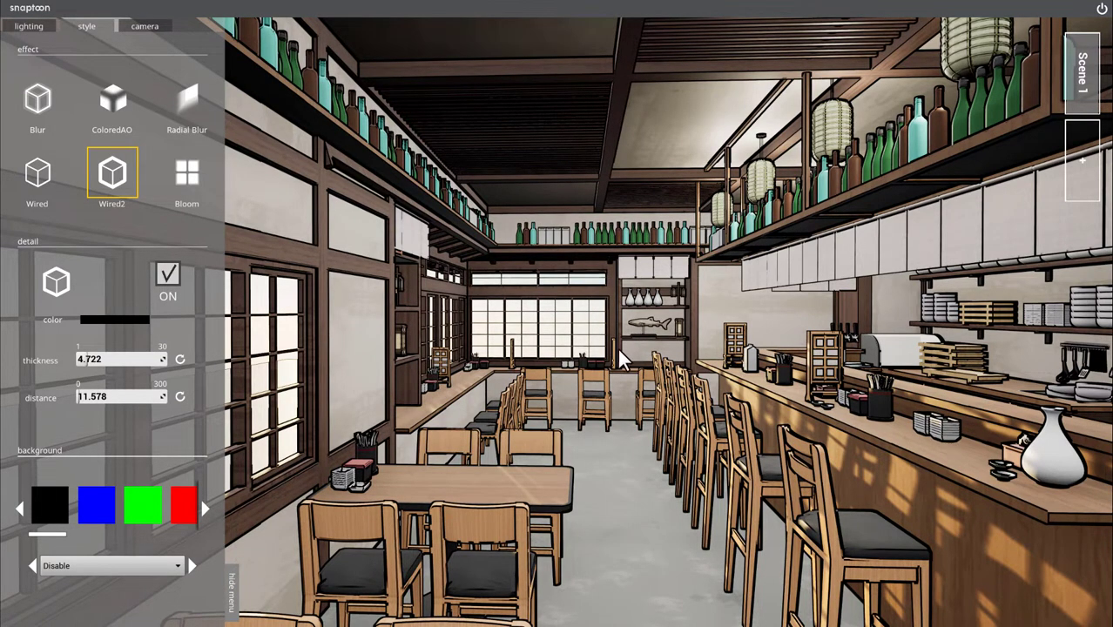
pyautogui.moveTo(88, 398); pyautogui.dragTo(85, 398)
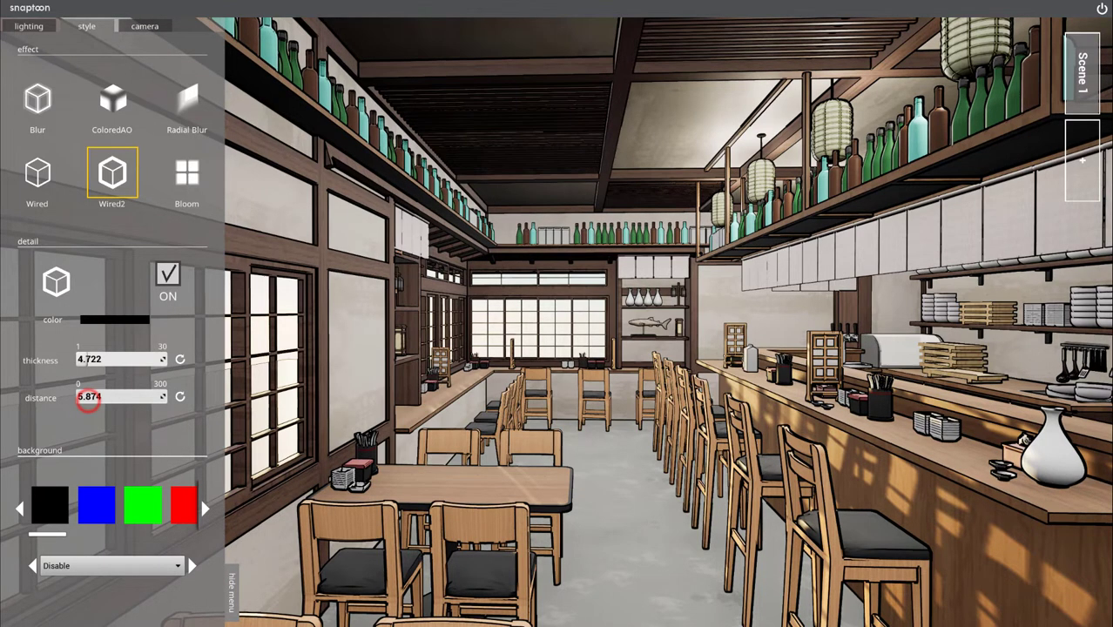
pyautogui.write('7.3')
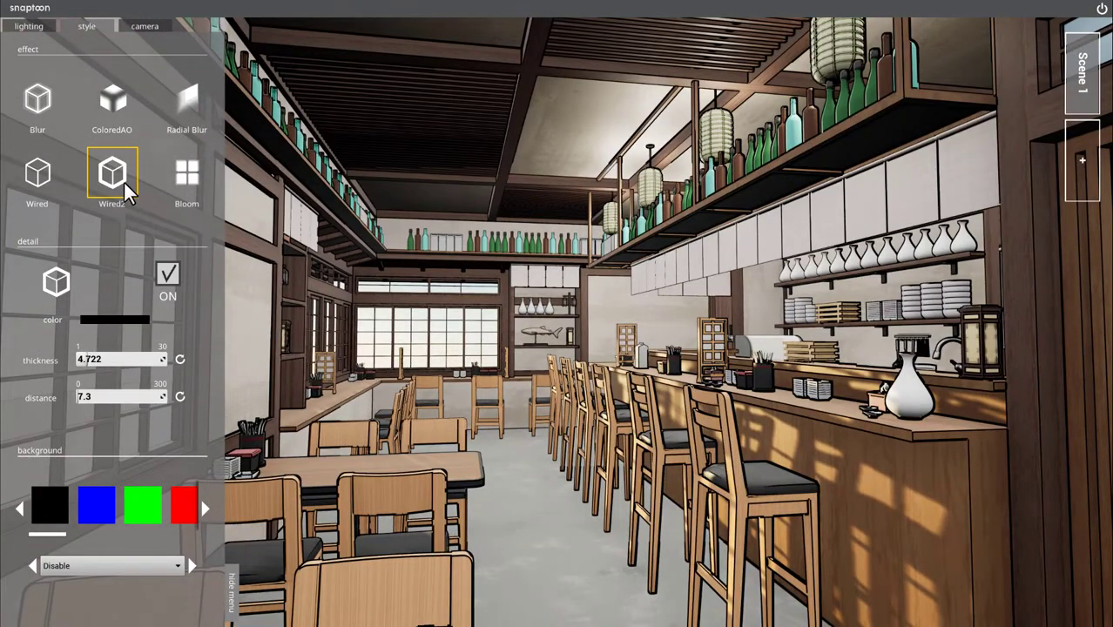
# Step: Select the ColoredAO effect and switch it on
pyautogui.click(168, 276)
pyautogui.click(40, 178)
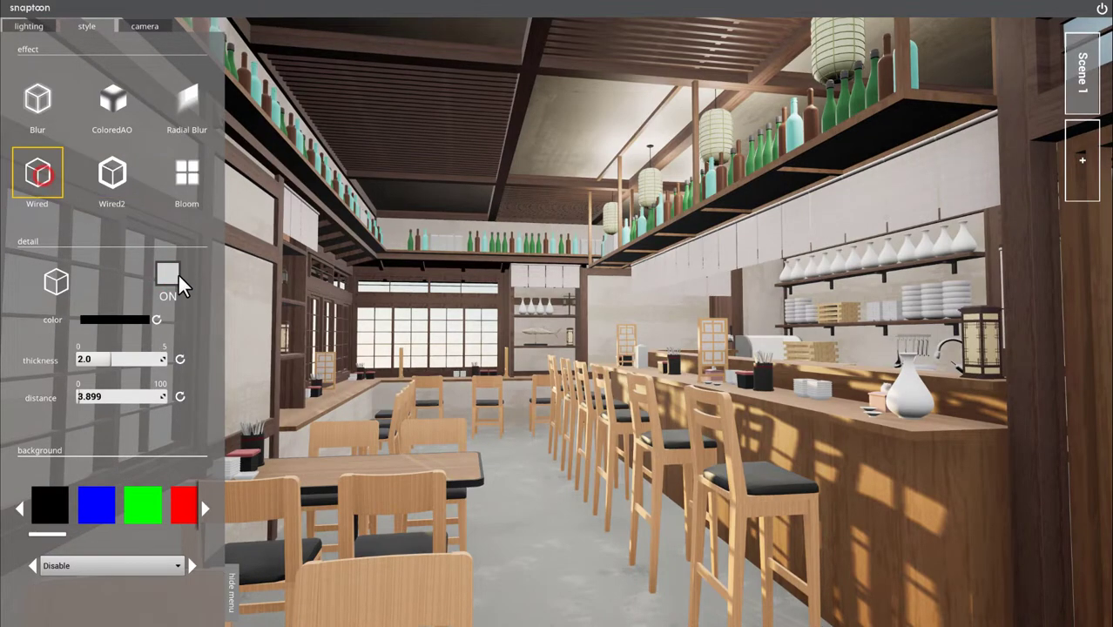
pyautogui.click(169, 275)
pyautogui.click(110, 101)
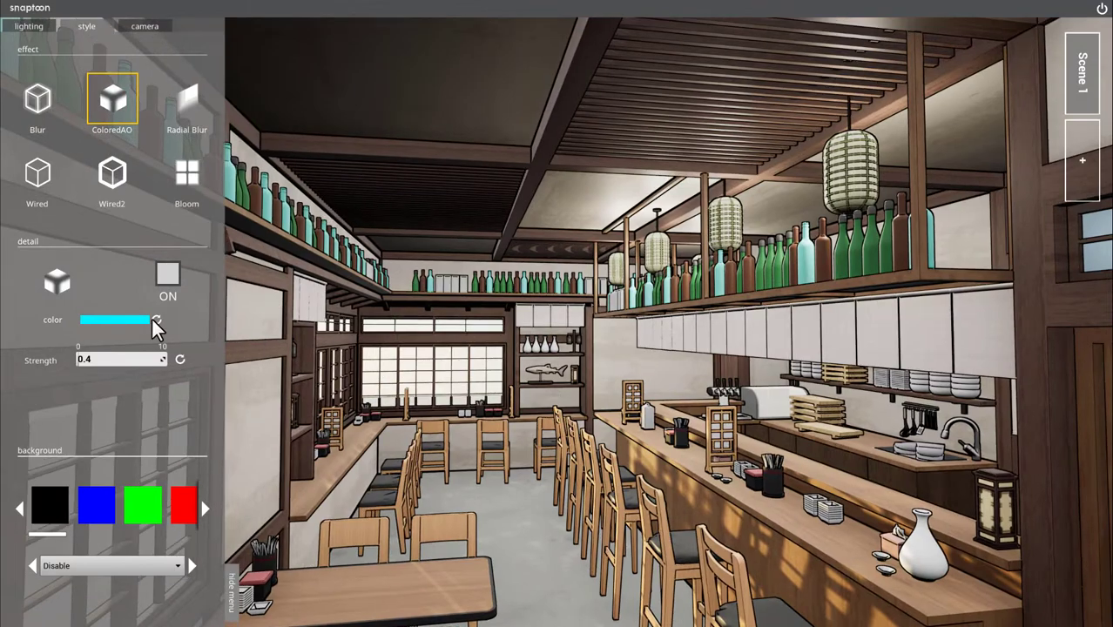
pyautogui.click(167, 277)
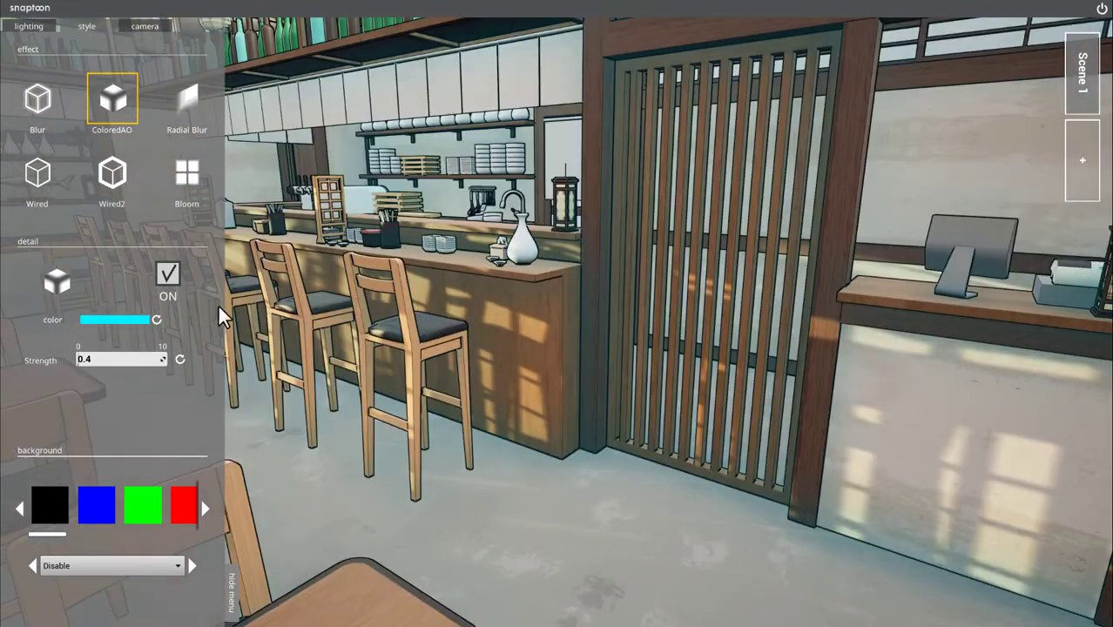
# Step: Set the ColoredAO colour to black and raise its strength to about 1.106
pyautogui.click(115, 320)
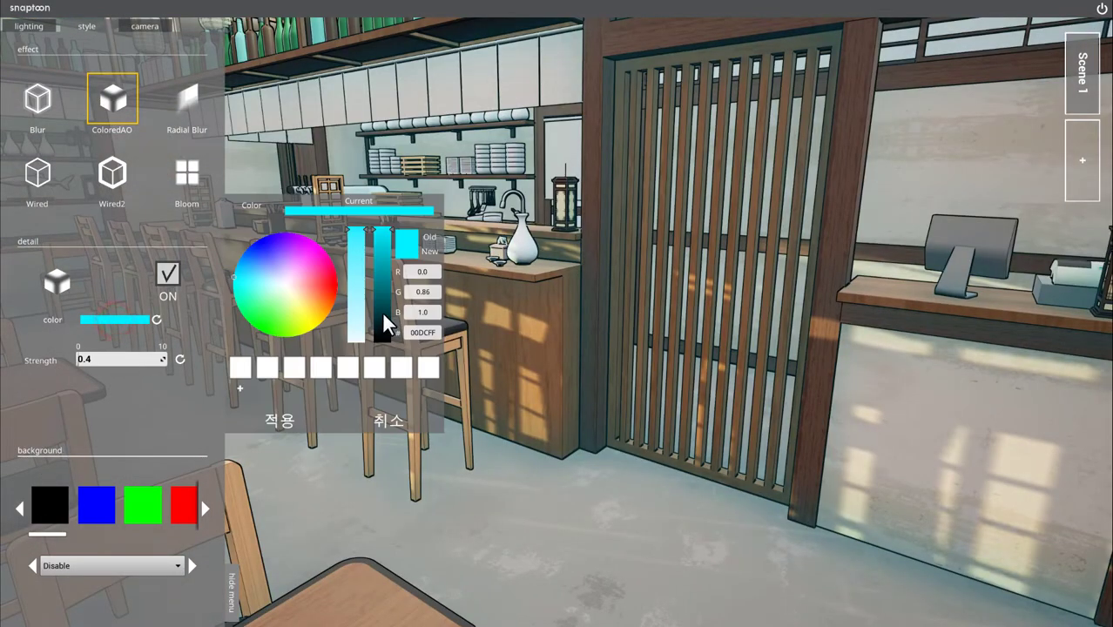
pyautogui.moveTo(385, 316); pyautogui.dragTo(378, 370)
pyautogui.click(288, 427)
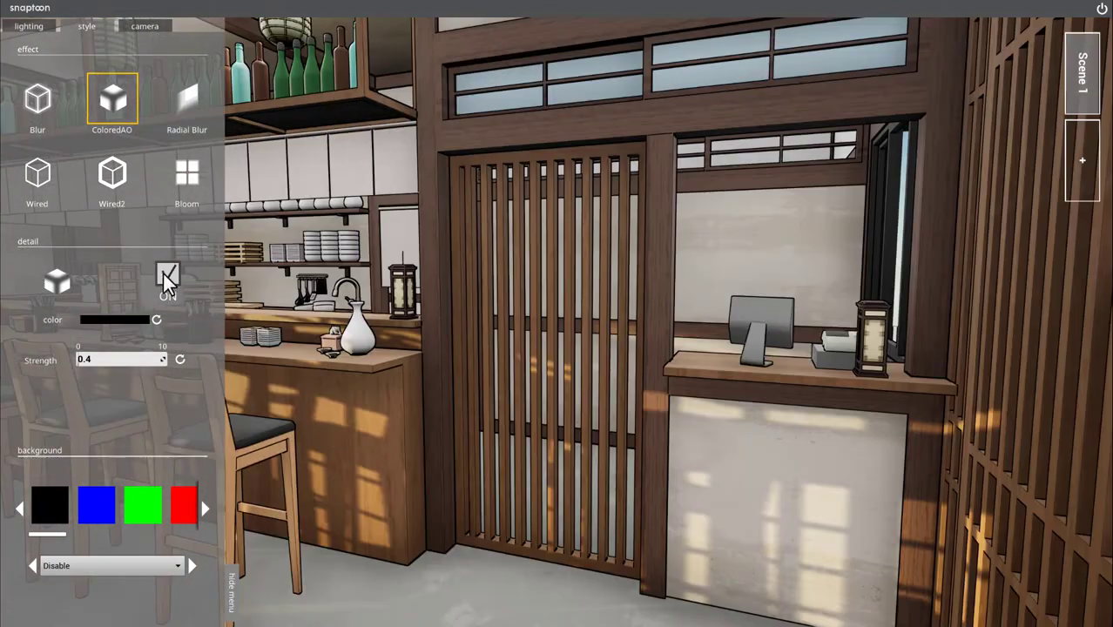
pyautogui.click(165, 274)
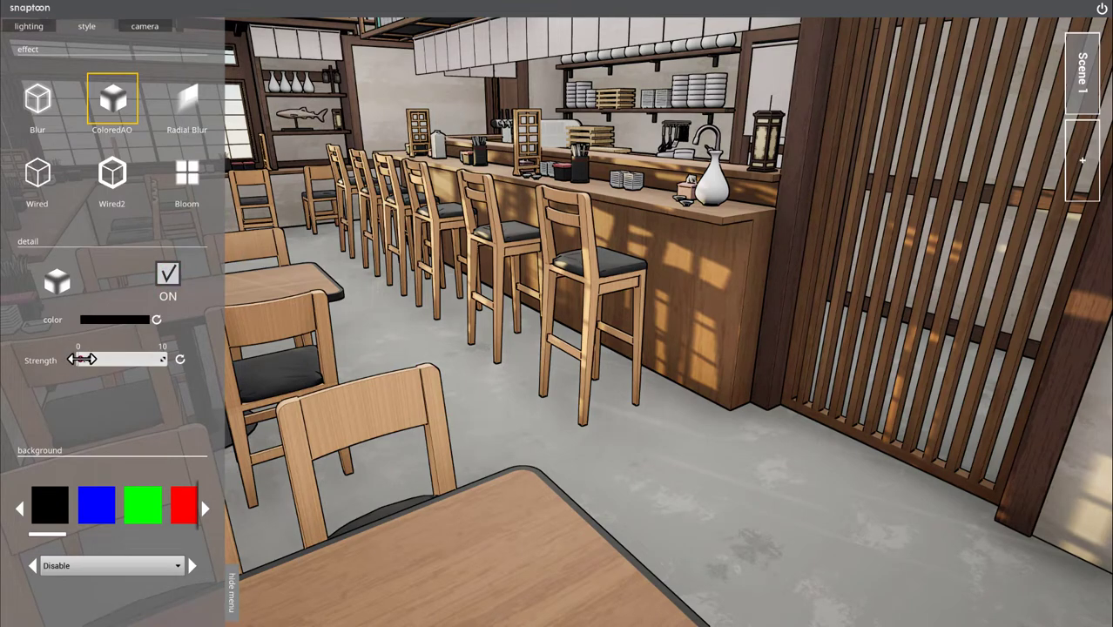
pyautogui.moveTo(78, 358); pyautogui.dragTo(81, 360)
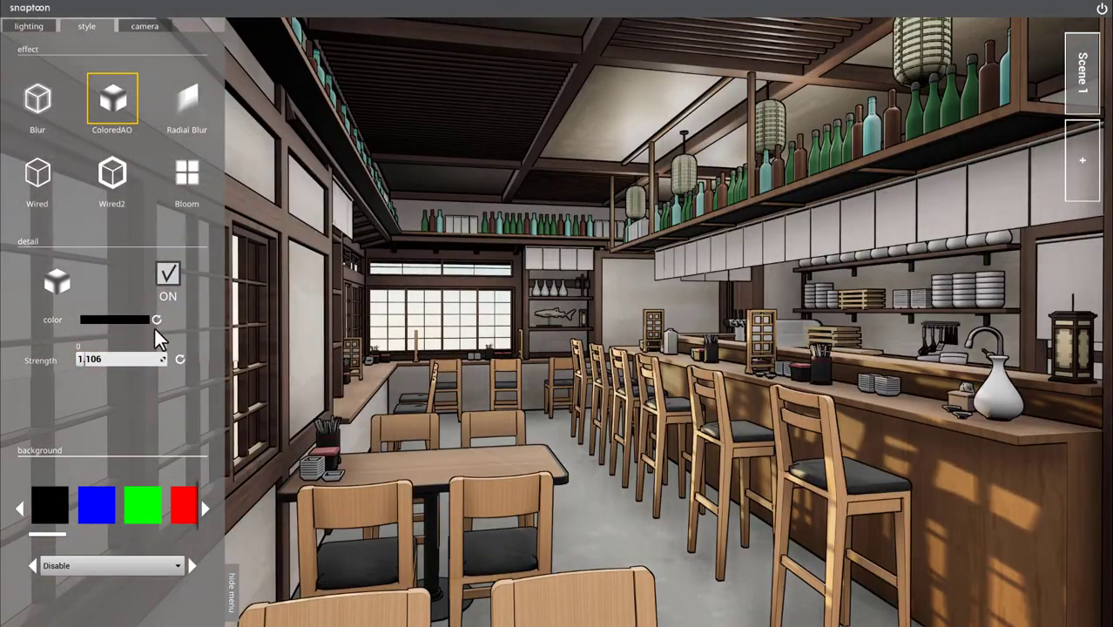
# Step: Push ColoredAO strength as high as 3.13, then settle it at 1.906
pyautogui.moveTo(88, 365); pyautogui.dragTo(96, 364)
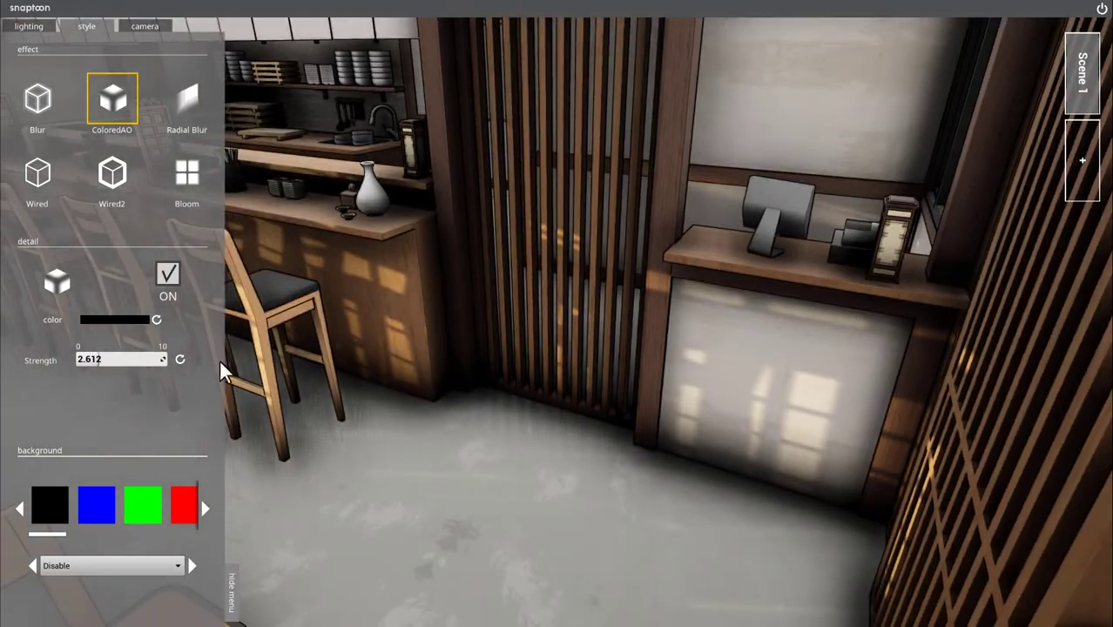
pyautogui.moveTo(94, 359); pyautogui.dragTo(90, 359)
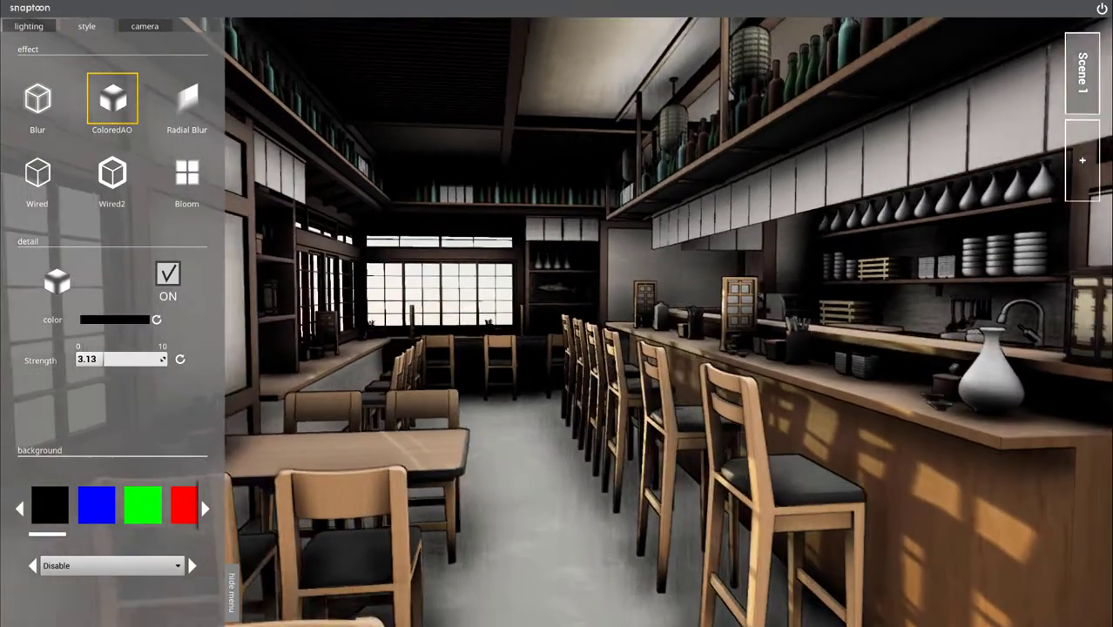
pyautogui.moveTo(105, 359); pyautogui.dragTo(93, 359)
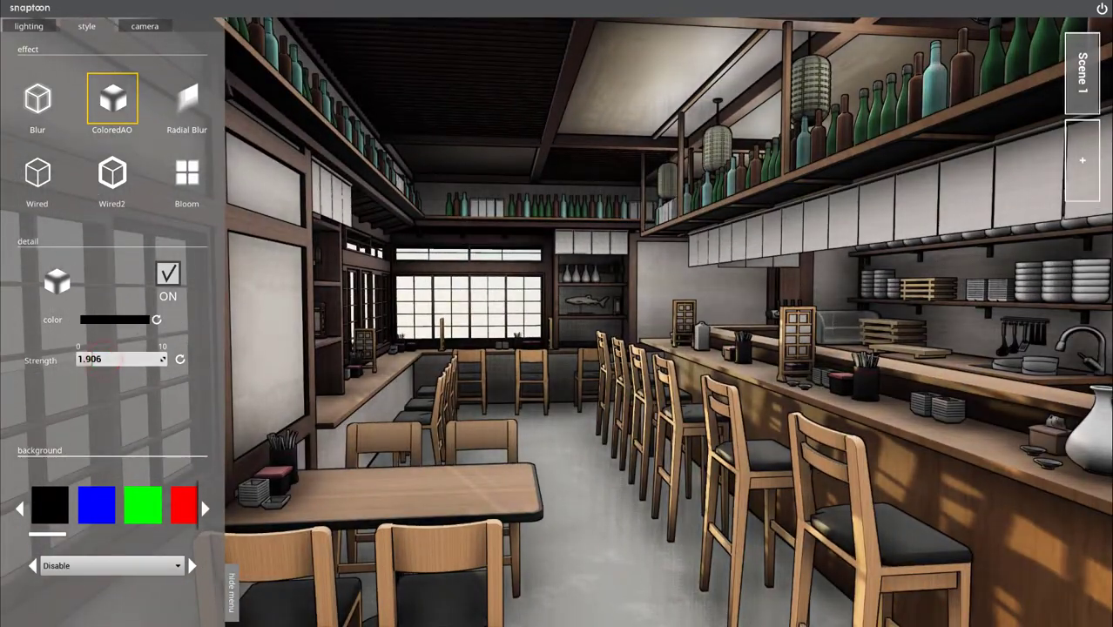
# Step: Change the ColoredAO colour to light yellow FFD678 with strength 0.4
pyautogui.click(156, 319)
pyautogui.click(107, 320)
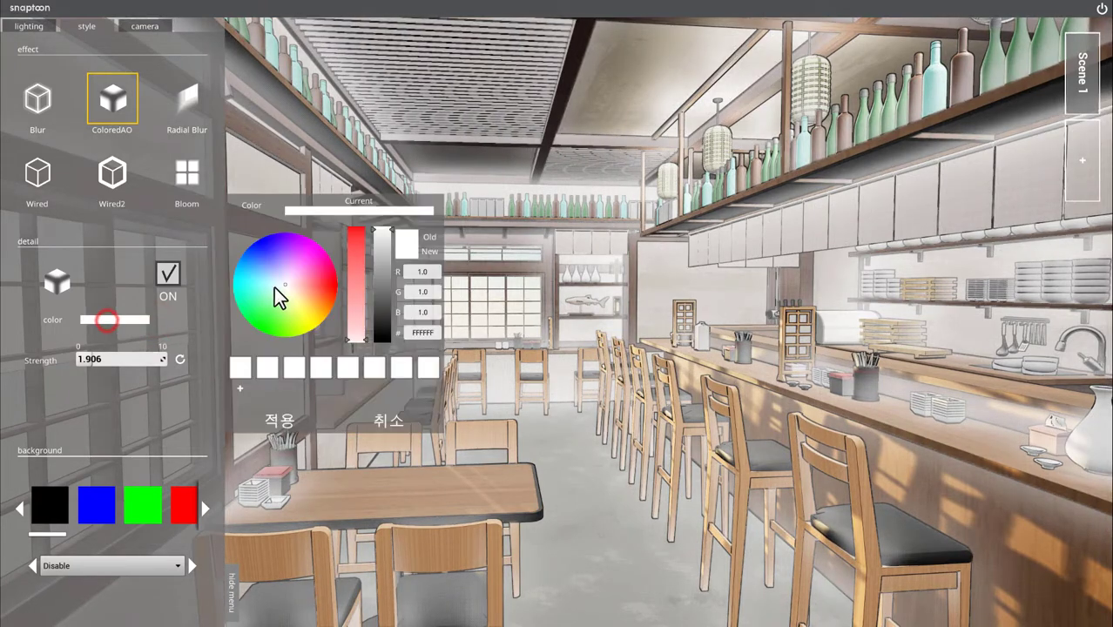
pyautogui.moveTo(258, 281)
pyautogui.mouseDown()
pyautogui.moveTo(298, 316)
pyautogui.moveTo(306, 302)
pyautogui.mouseUp()
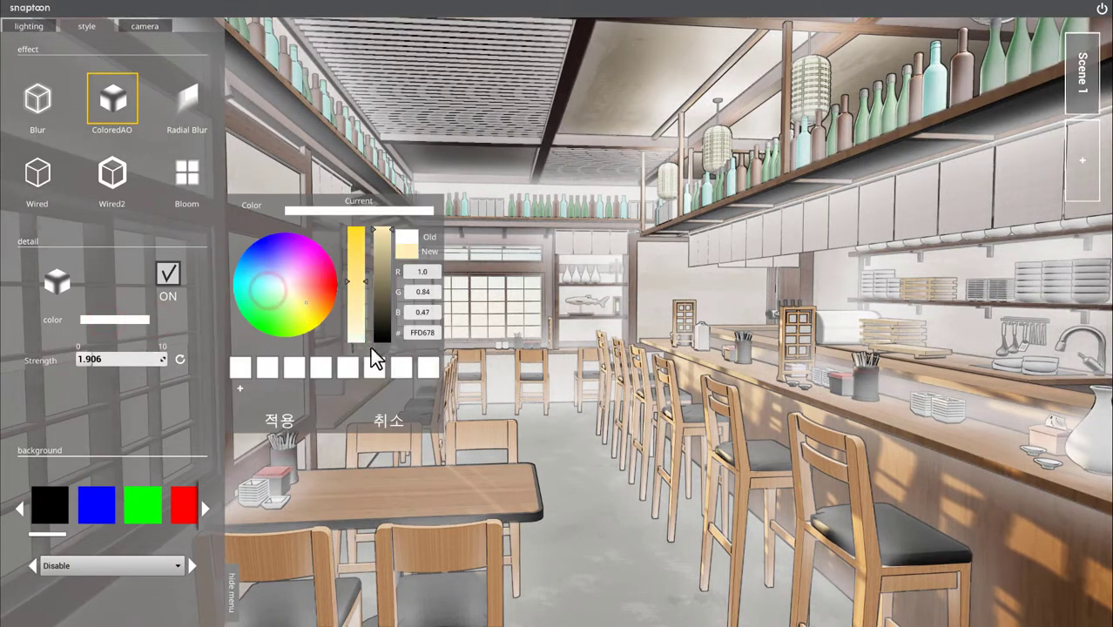
pyautogui.click(281, 421)
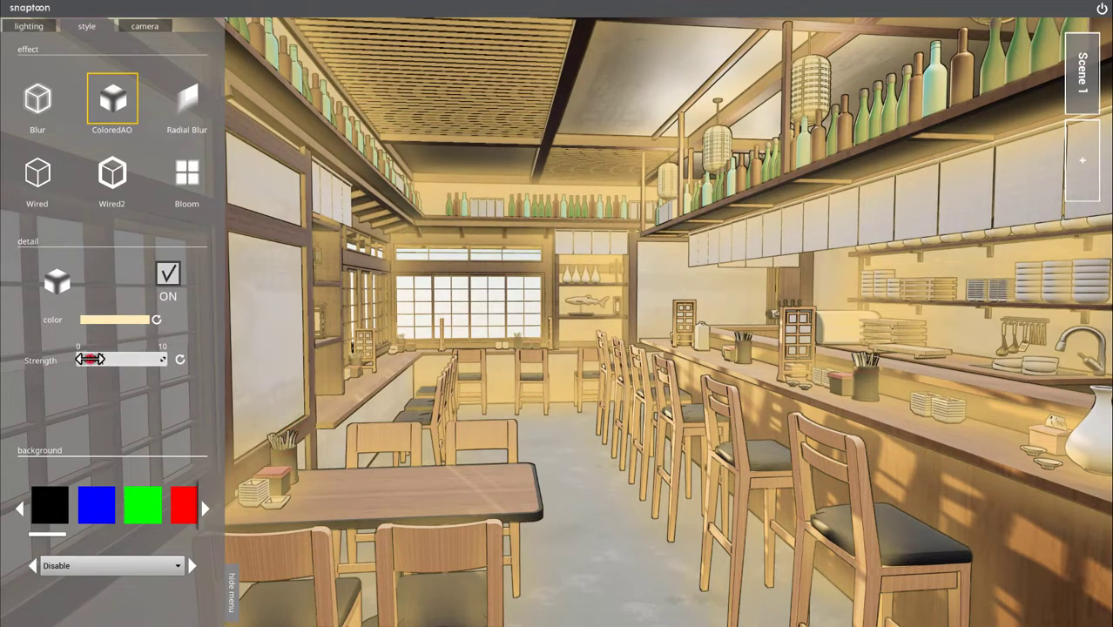
pyautogui.write('0.4')
pyautogui.press('Return')
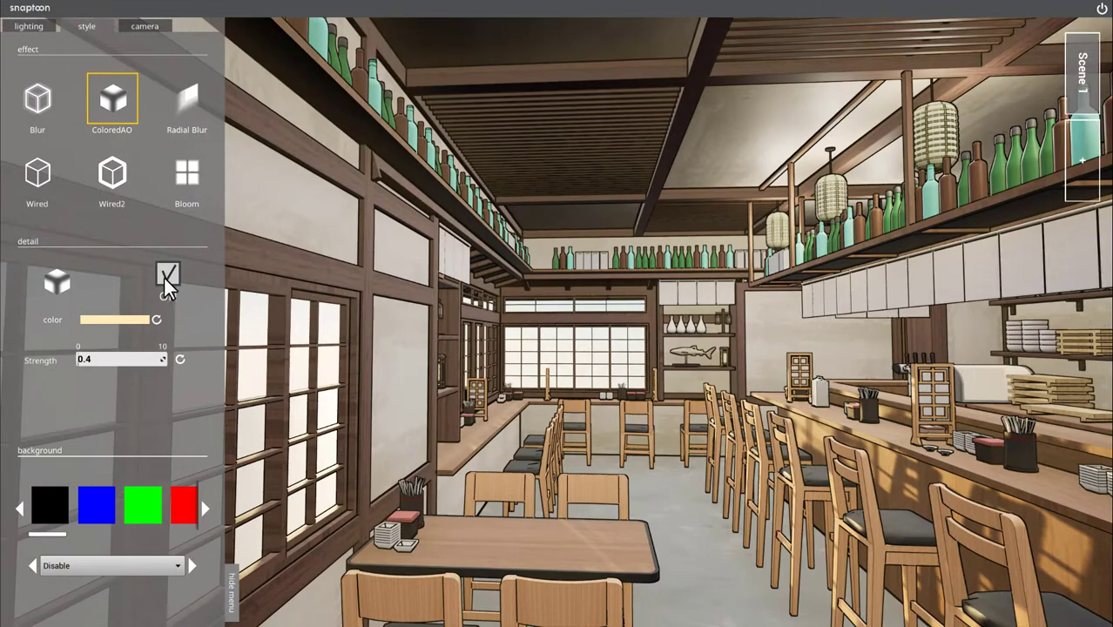
# Step: Switch ColoredAO on, then enable Bloom and raise its strength from 0.675 to 3.417
pyautogui.click(165, 277)
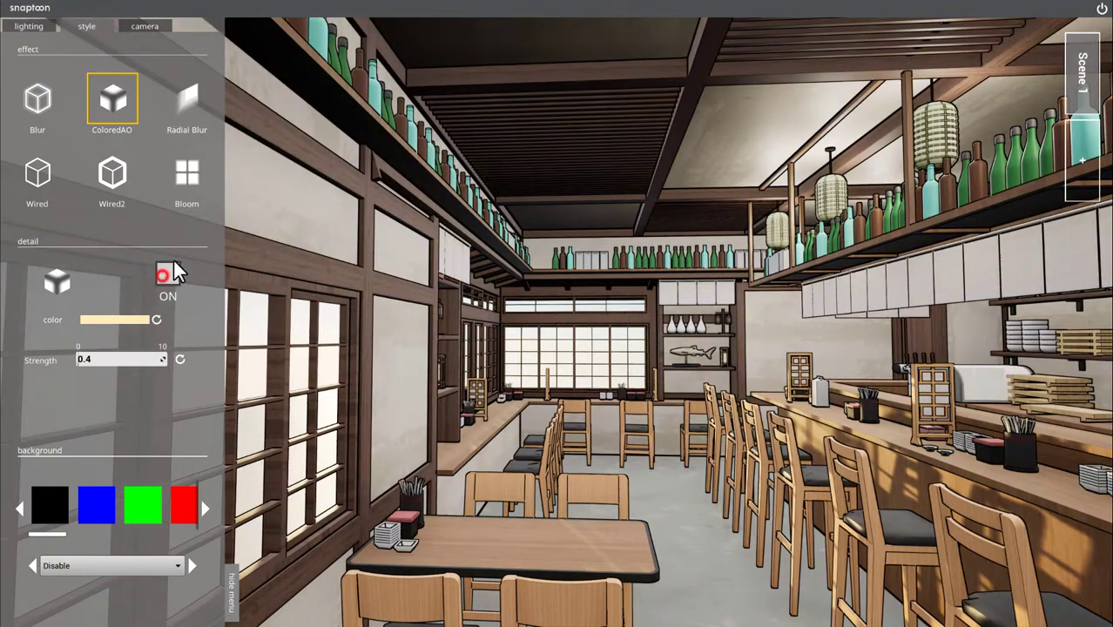
pyautogui.click(187, 174)
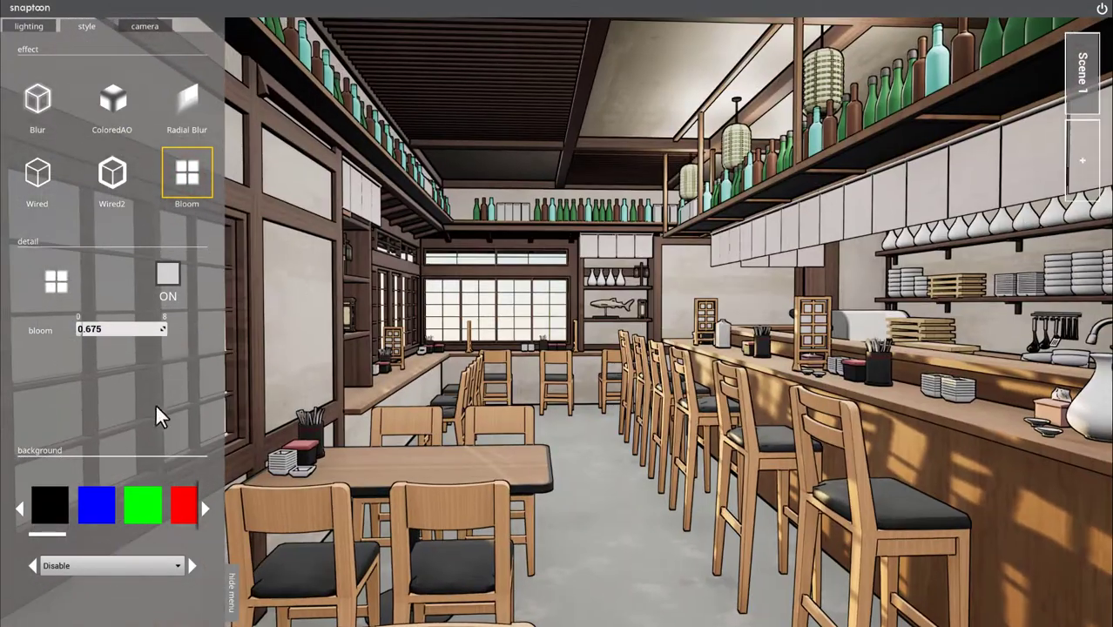
pyautogui.click(167, 272)
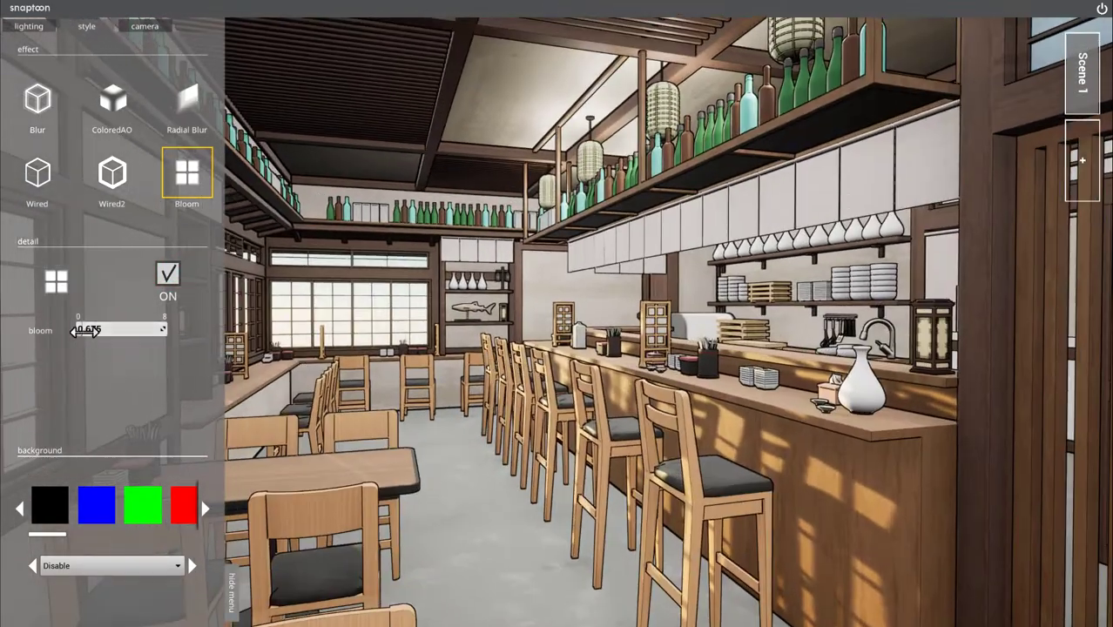
pyautogui.moveTo(82, 330); pyautogui.dragTo(103, 329)
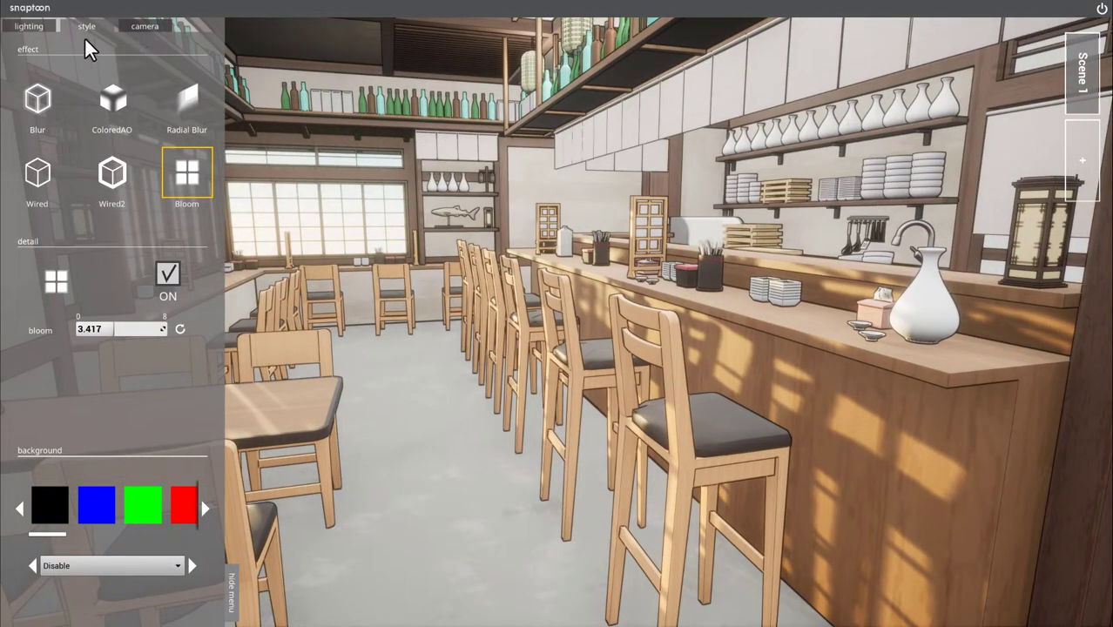
# Step: Switch off the sun light and add a point light to the scene
pyautogui.click(28, 26)
pyautogui.click(188, 94)
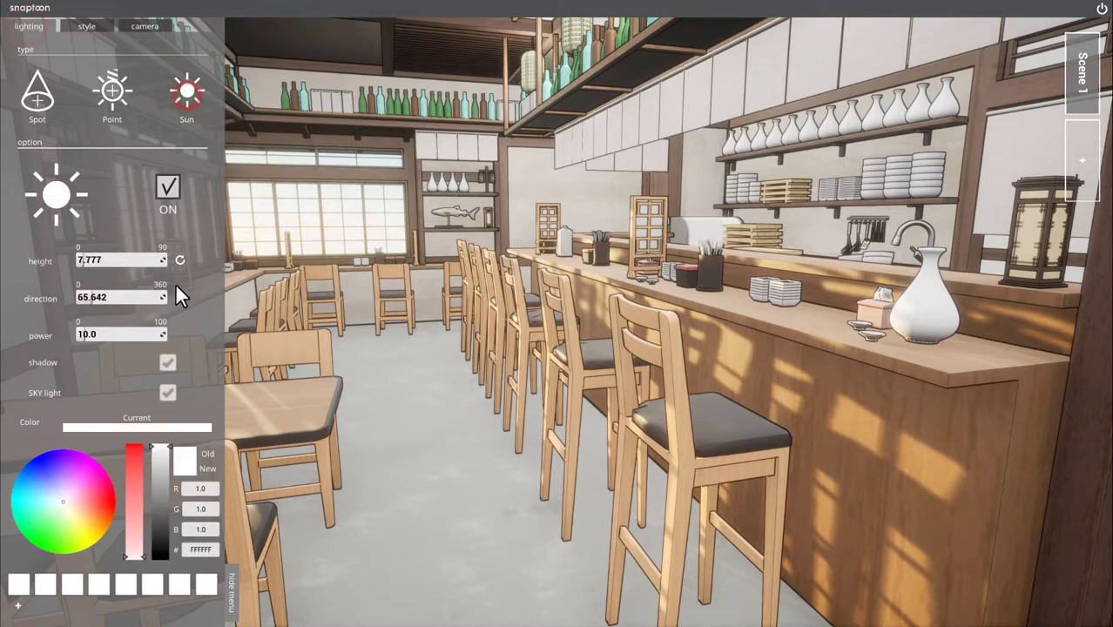
pyautogui.click(167, 188)
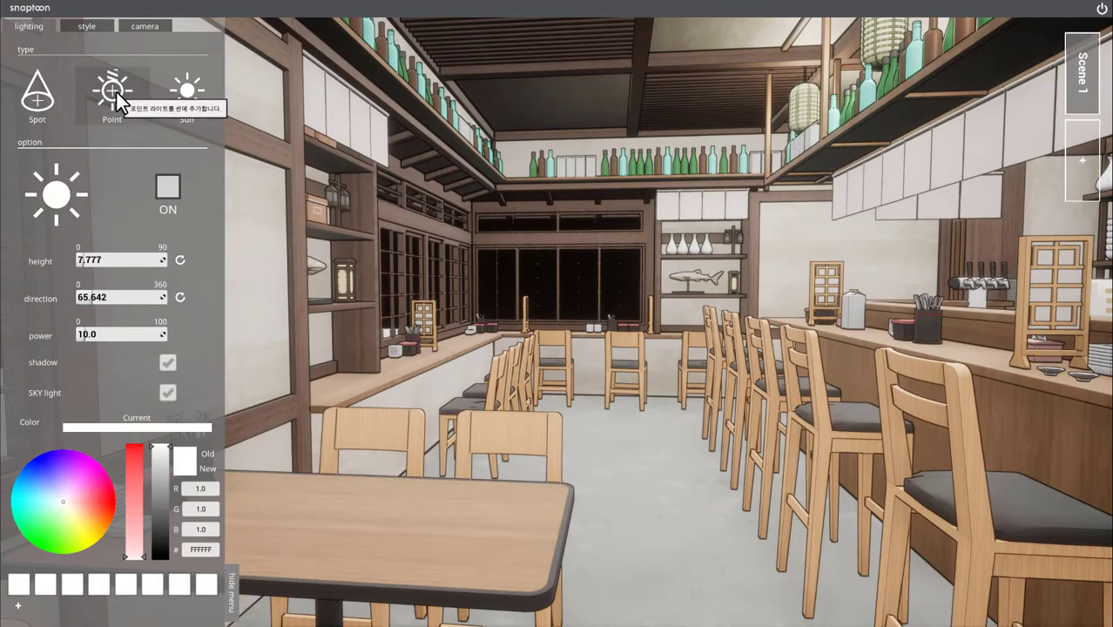
pyautogui.click(117, 95)
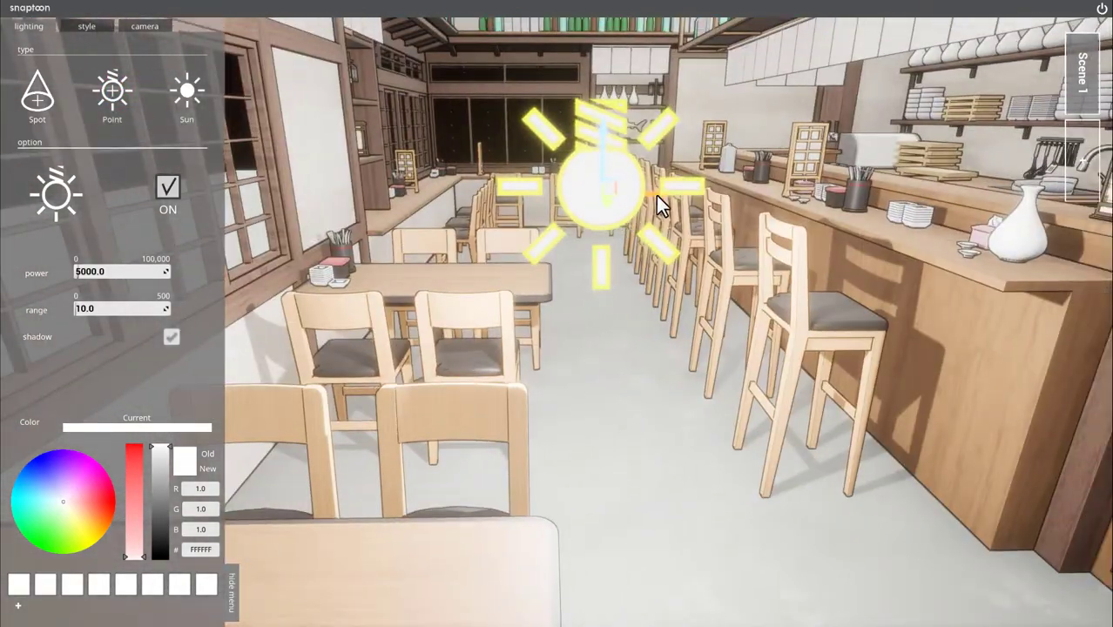
# Step: Raise the point light's power to 13090.723 and place it before the centre back windows
pyautogui.moveTo(658, 204); pyautogui.dragTo(373, 218)
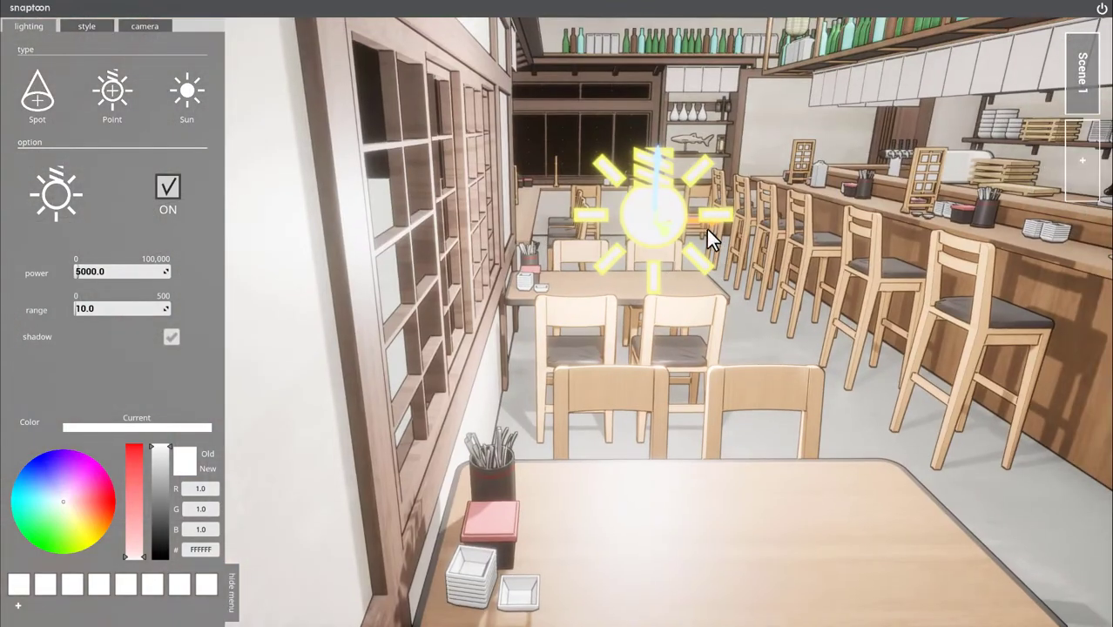
pyautogui.moveTo(706, 229); pyautogui.dragTo(294, 256)
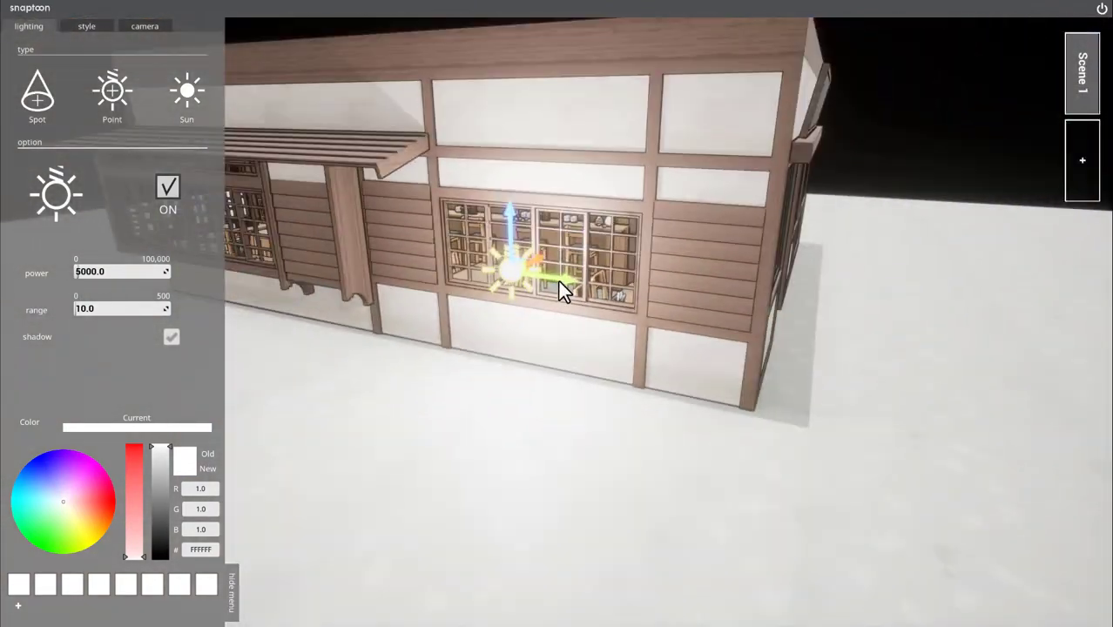
pyautogui.moveTo(558, 280); pyautogui.dragTo(271, 257)
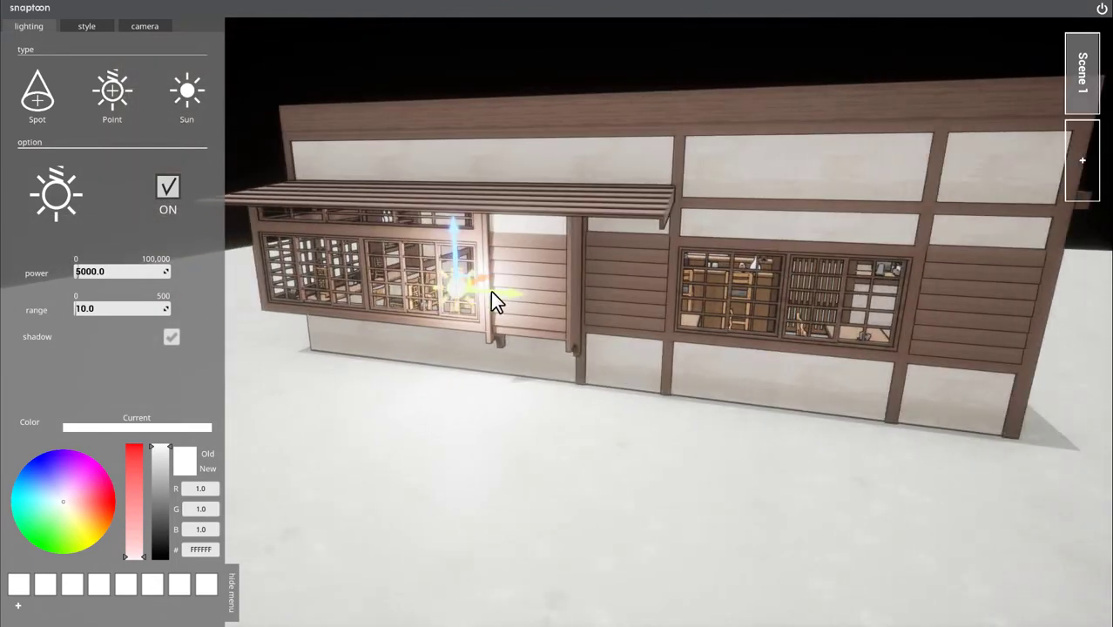
pyautogui.moveTo(490, 290); pyautogui.dragTo(327, 283)
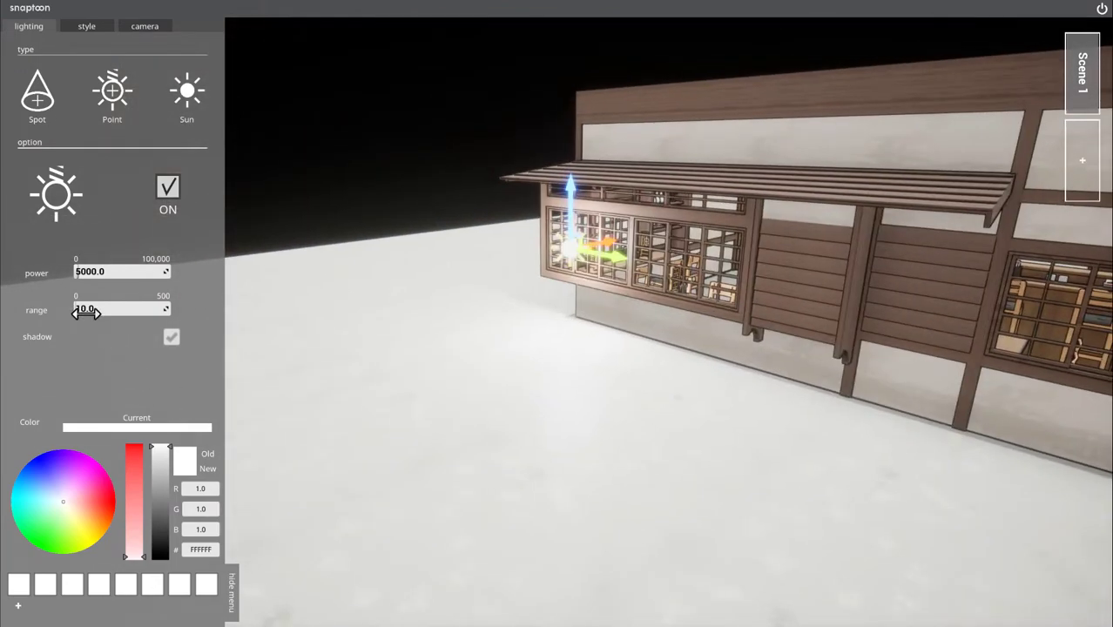
pyautogui.moveTo(75, 277); pyautogui.dragTo(583, 274)
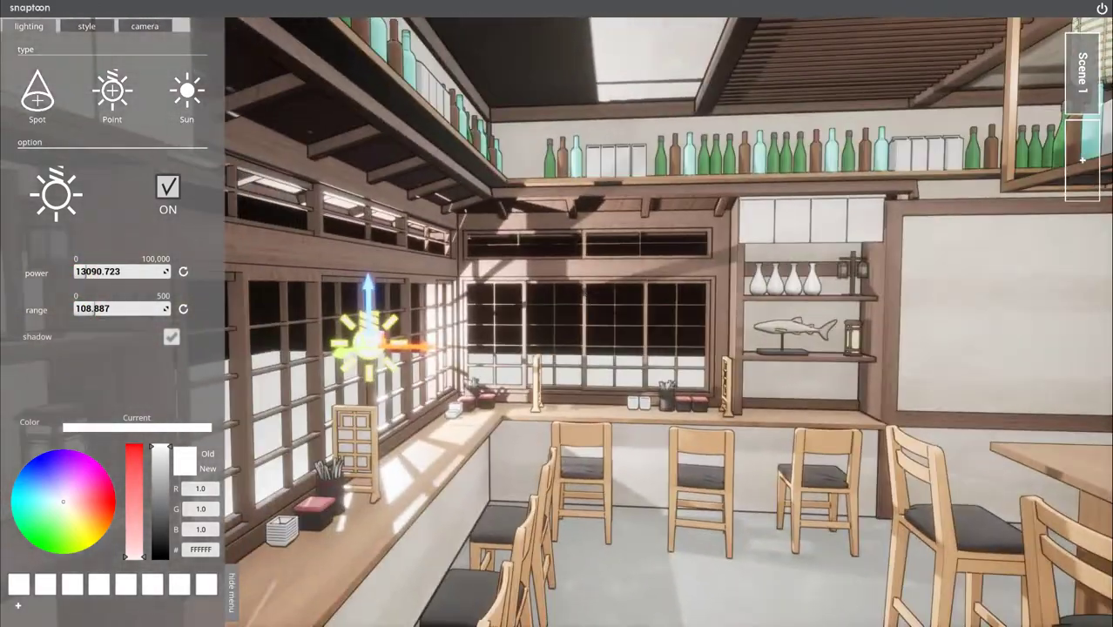
pyautogui.moveTo(391, 345); pyautogui.dragTo(787, 357)
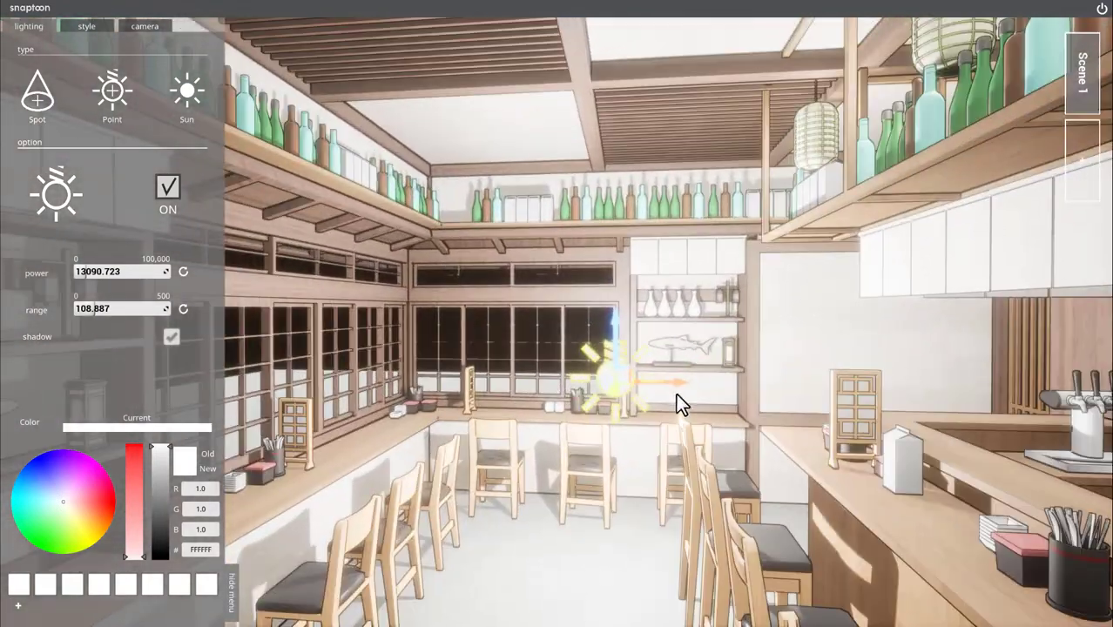
pyautogui.click(664, 383)
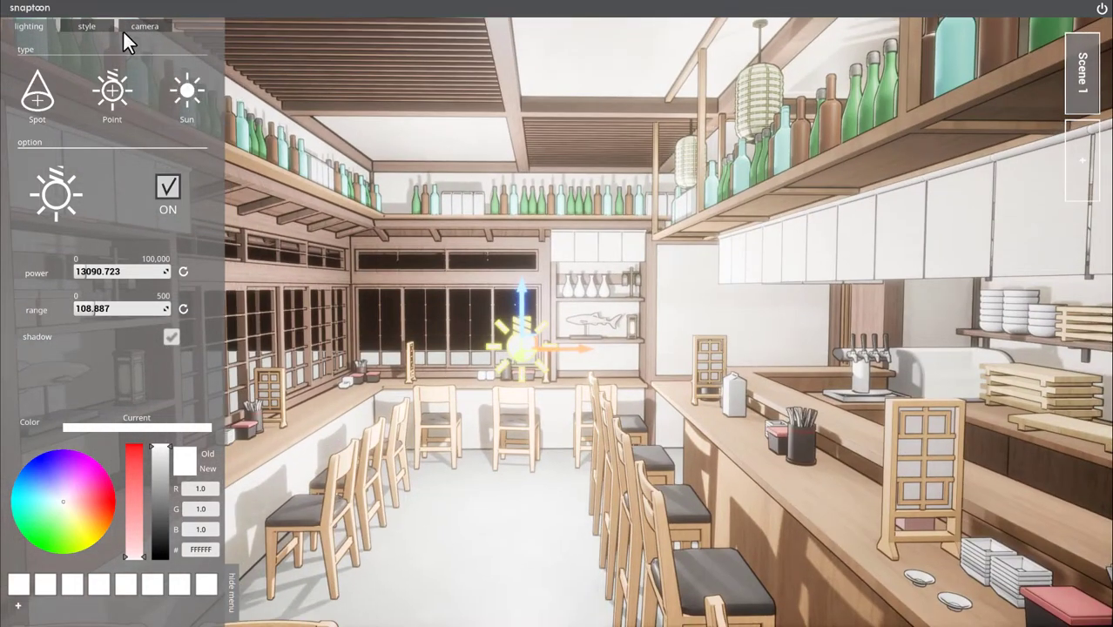
# Step: Turn bloom on at 3.417, toggling it off once to compare
pyautogui.click(94, 26)
pyautogui.click(169, 275)
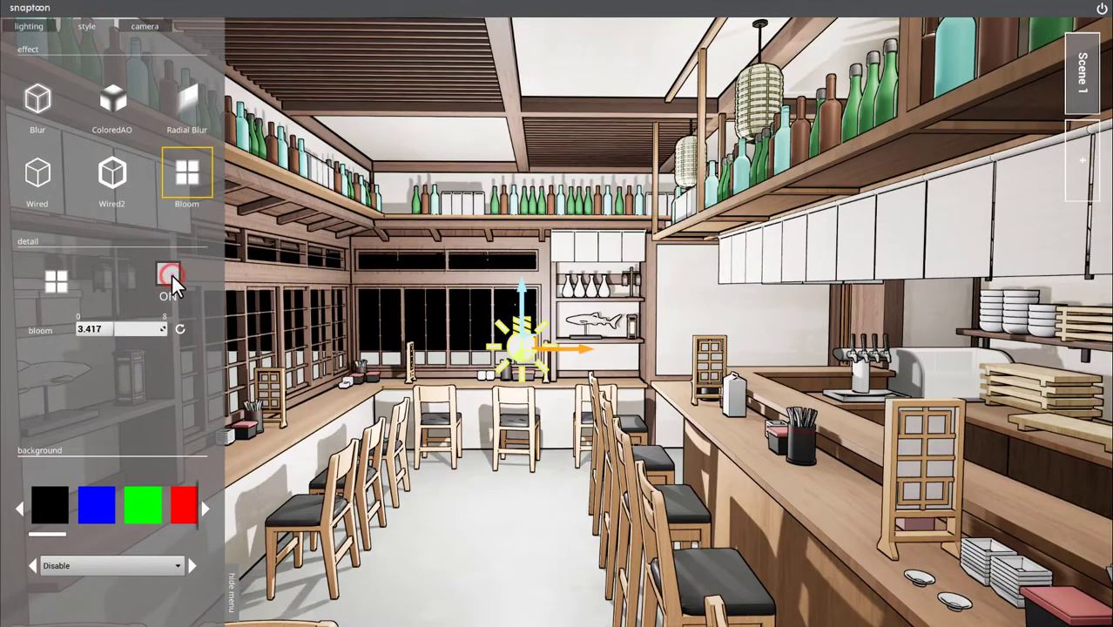
pyautogui.click(169, 275)
pyautogui.click(169, 275)
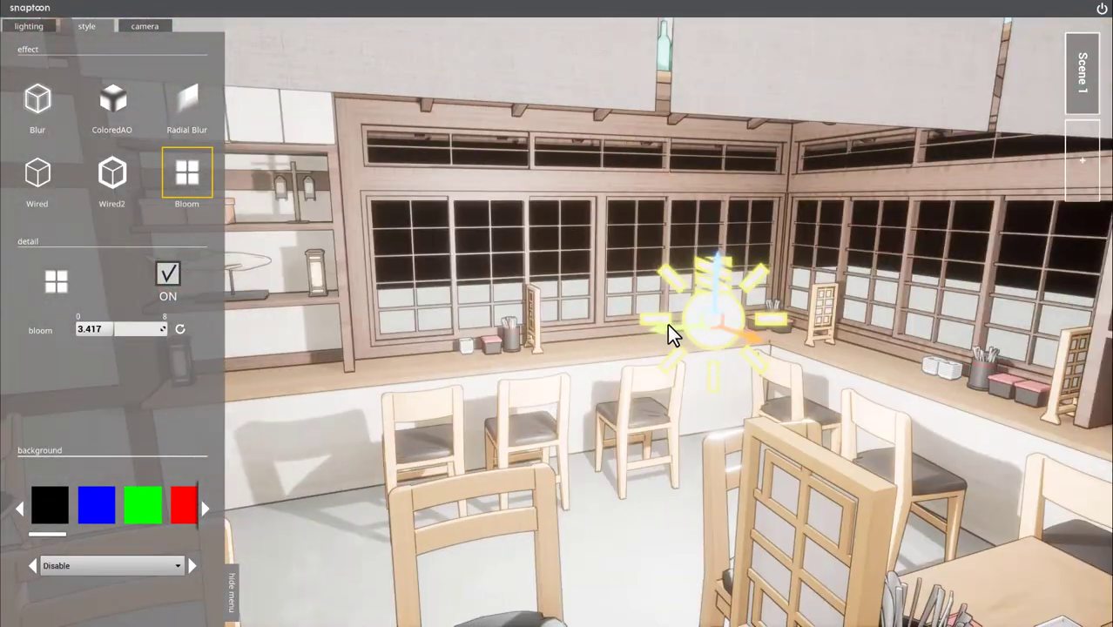
# Step: Shift the point light further left along the back windows and focus the view on it
pyautogui.moveTo(667, 324); pyautogui.dragTo(350, 354)
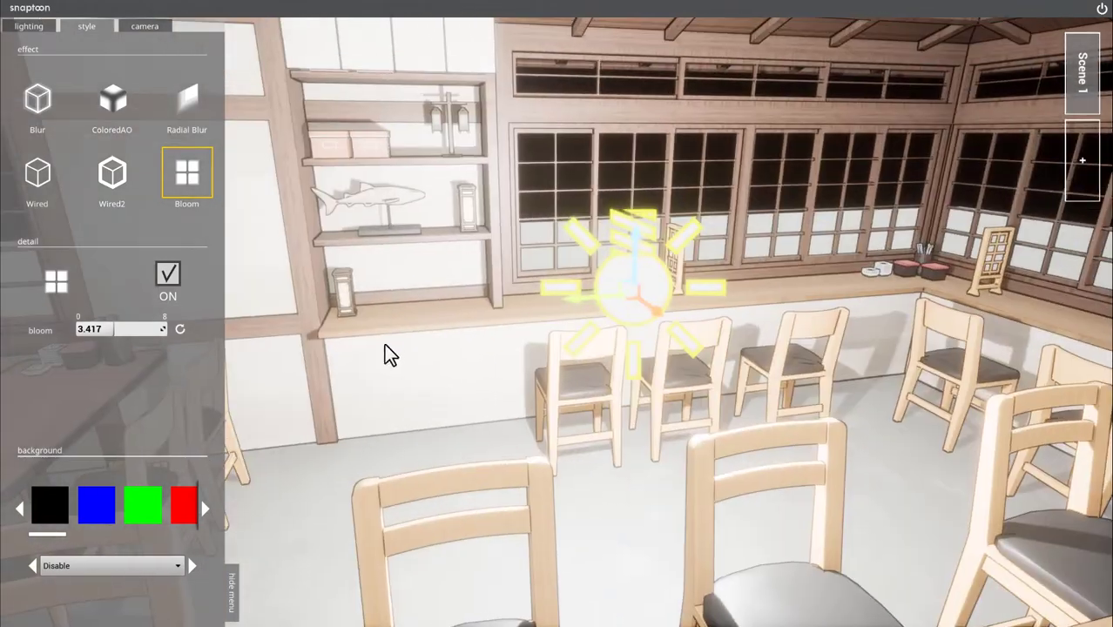
pyautogui.moveTo(604, 293)
pyautogui.mouseDown()
pyautogui.moveTo(442, 324)
pyautogui.moveTo(392, 292)
pyautogui.mouseUp()
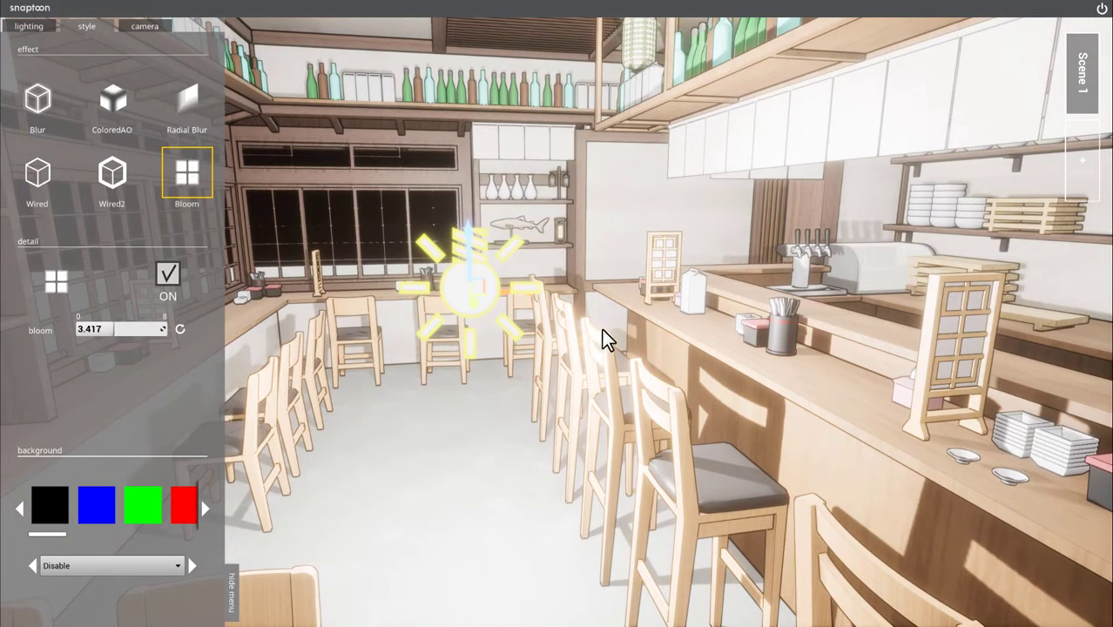
pyautogui.doubleClick(508, 330)
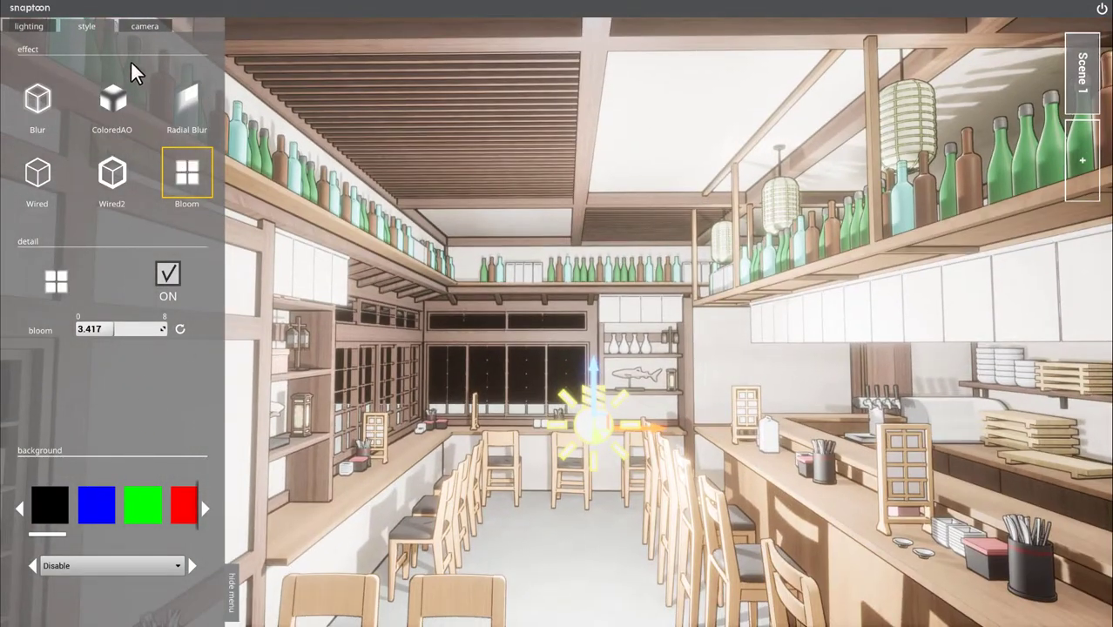
pyautogui.click(32, 28)
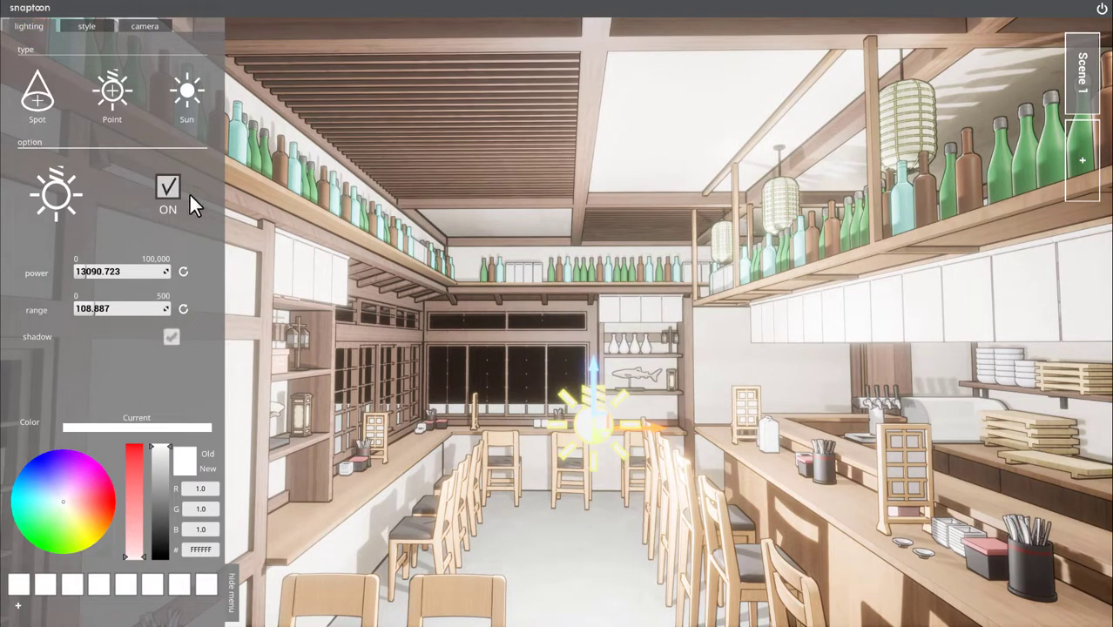
# Step: Add and enable a sun light, and lower the camera exposure to -0.046
pyautogui.click(196, 99)
pyautogui.click(167, 191)
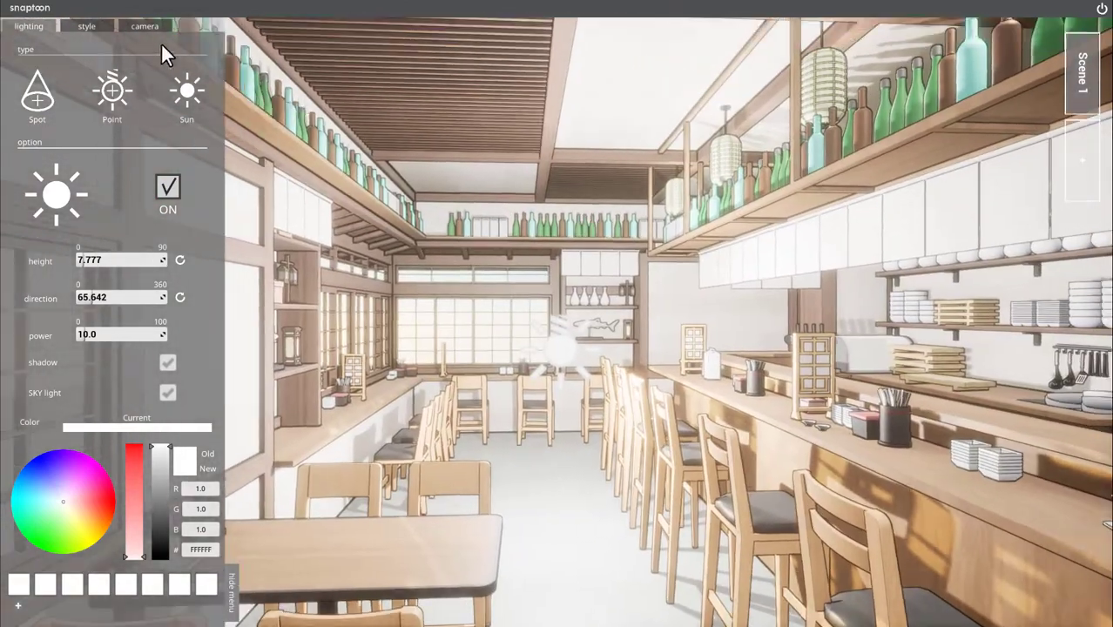
pyautogui.click(136, 27)
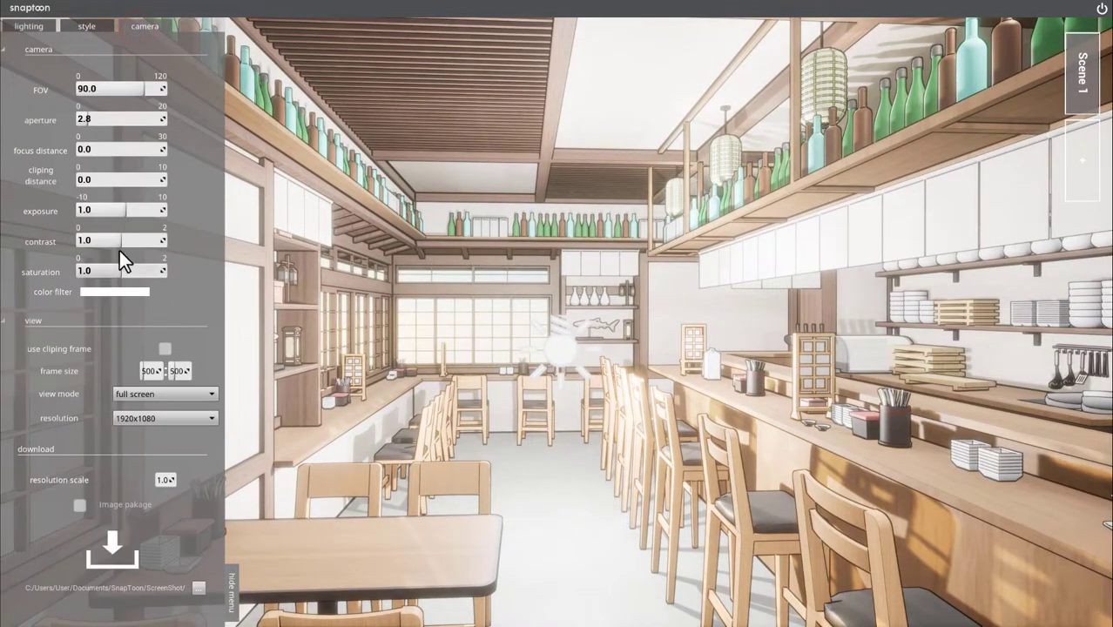
pyautogui.click(122, 211)
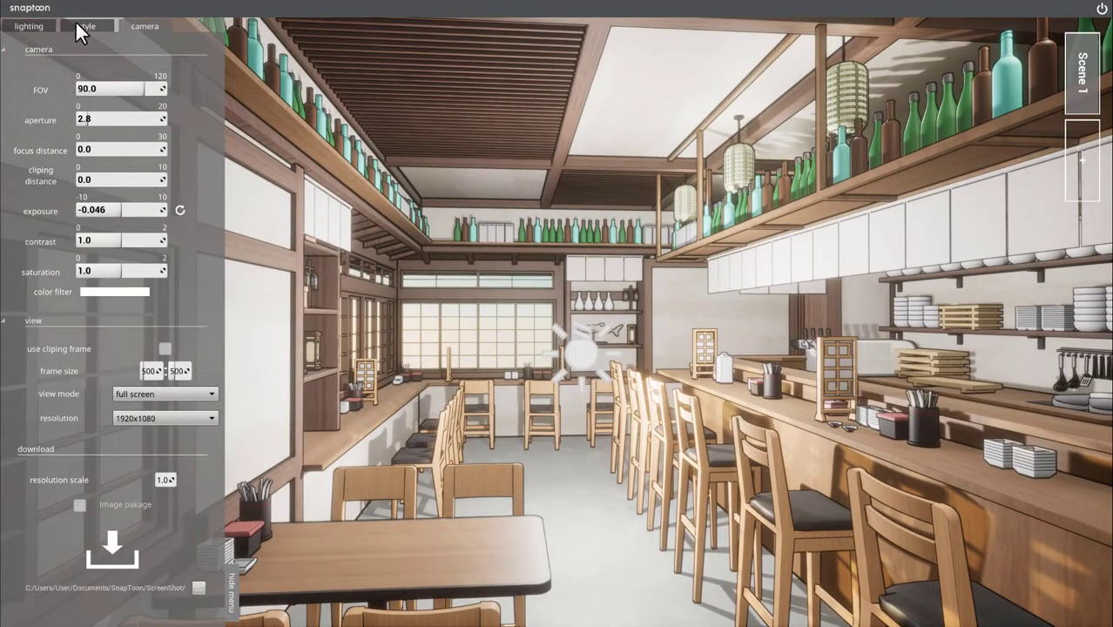
pyautogui.click(78, 26)
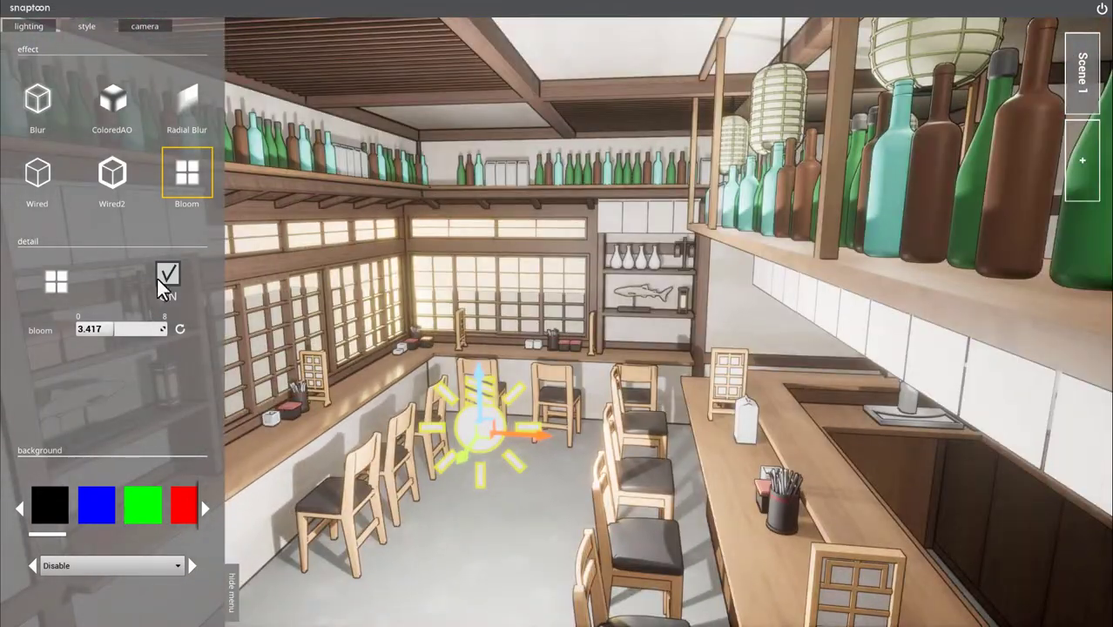
# Step: Turn bloom off, reset exposure to 1.0 and bloom strength to 0.675
pyautogui.click(160, 281)
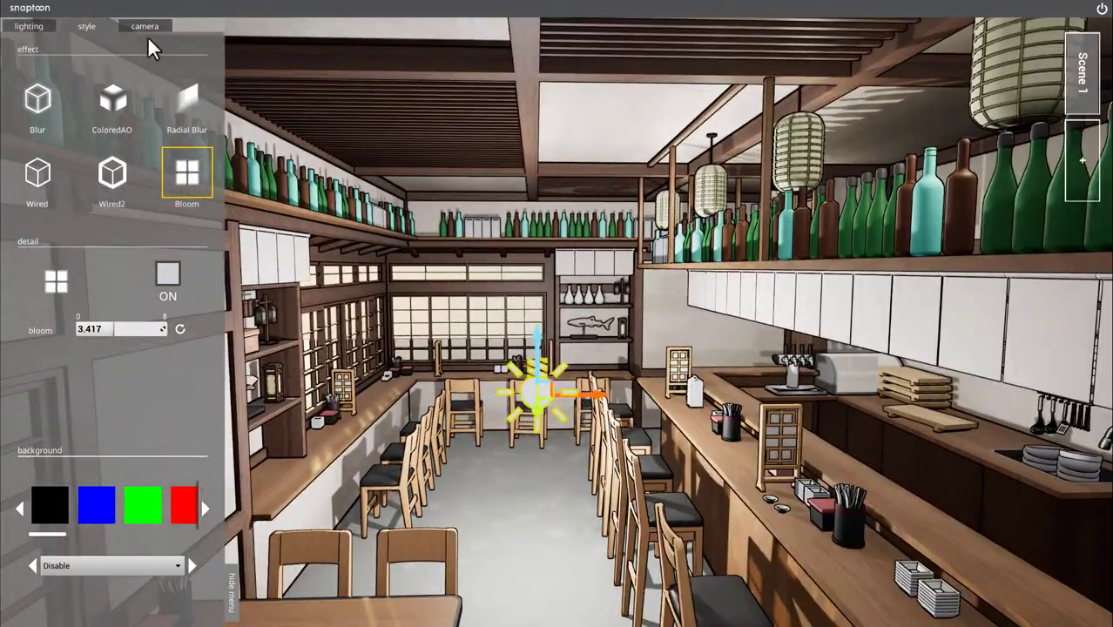
pyautogui.click(141, 27)
pyautogui.click(179, 210)
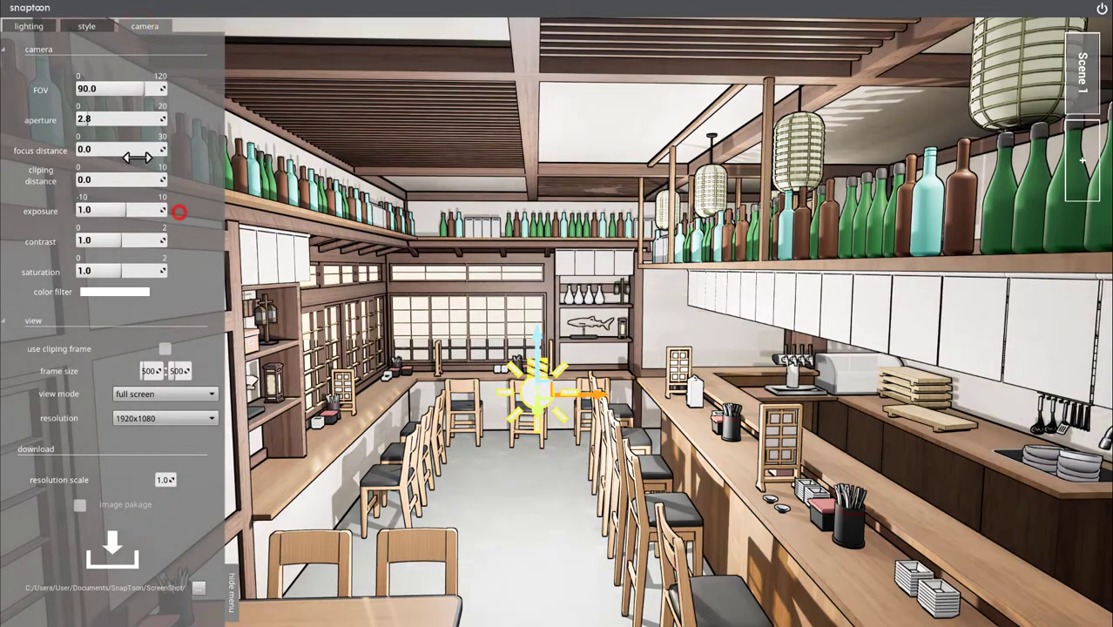
pyautogui.click(87, 25)
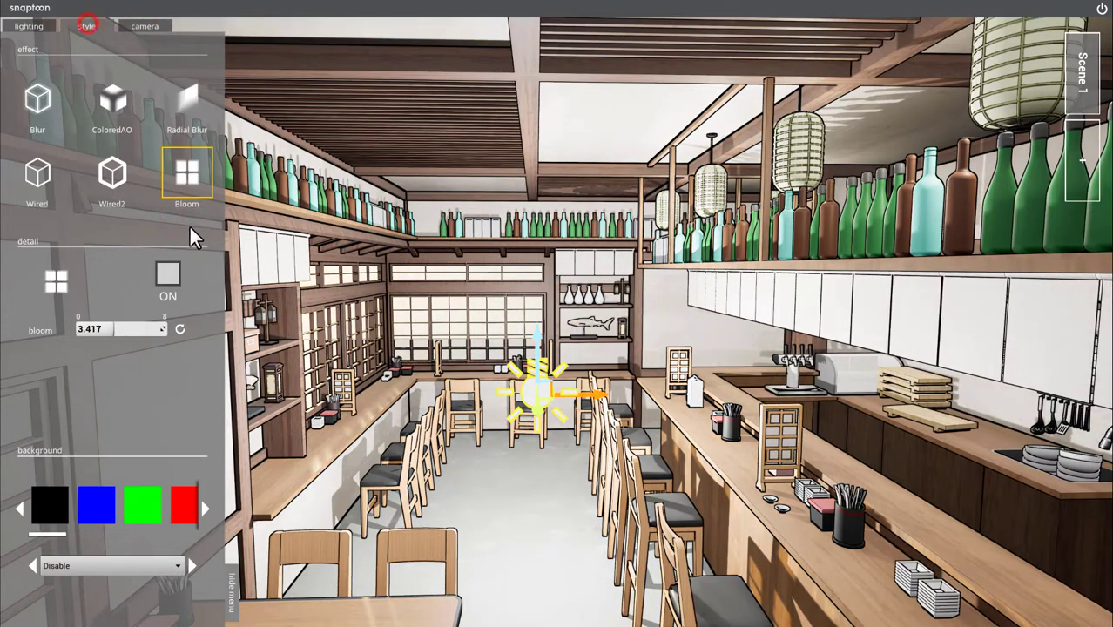
pyautogui.click(180, 327)
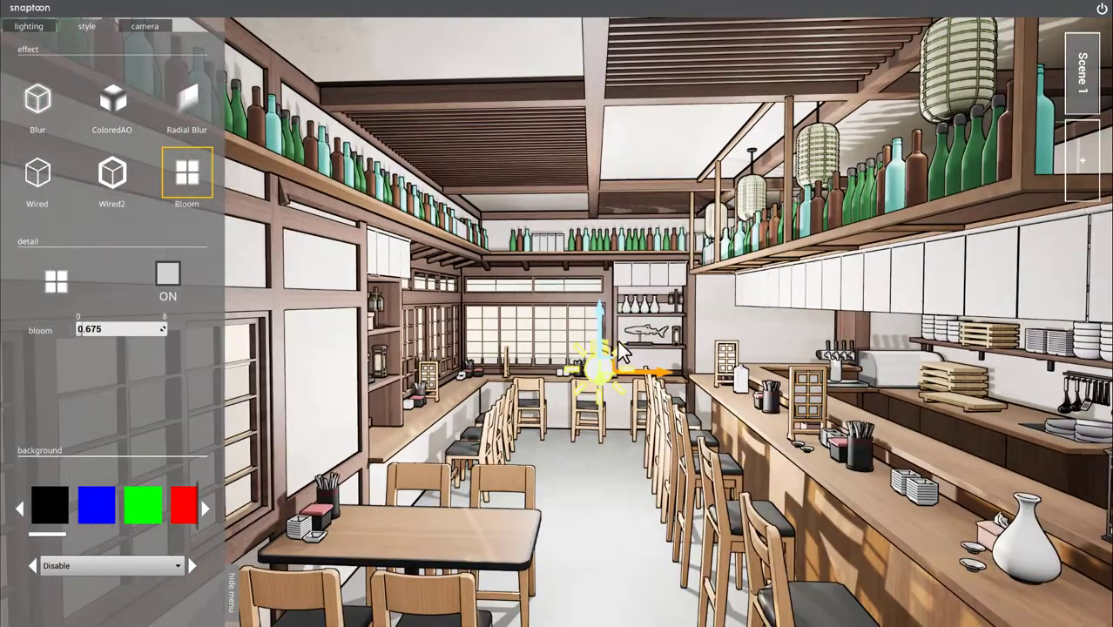
# Step: Delete the point light and return to the lighting settings
pyautogui.press('Delete')
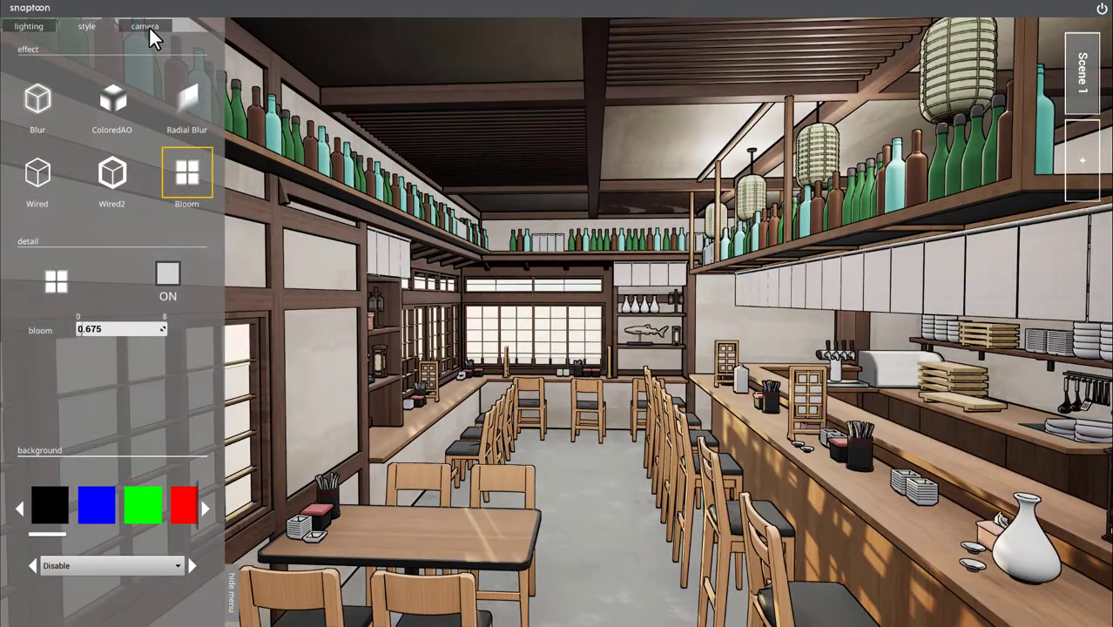
pyautogui.click(147, 27)
pyautogui.click(27, 27)
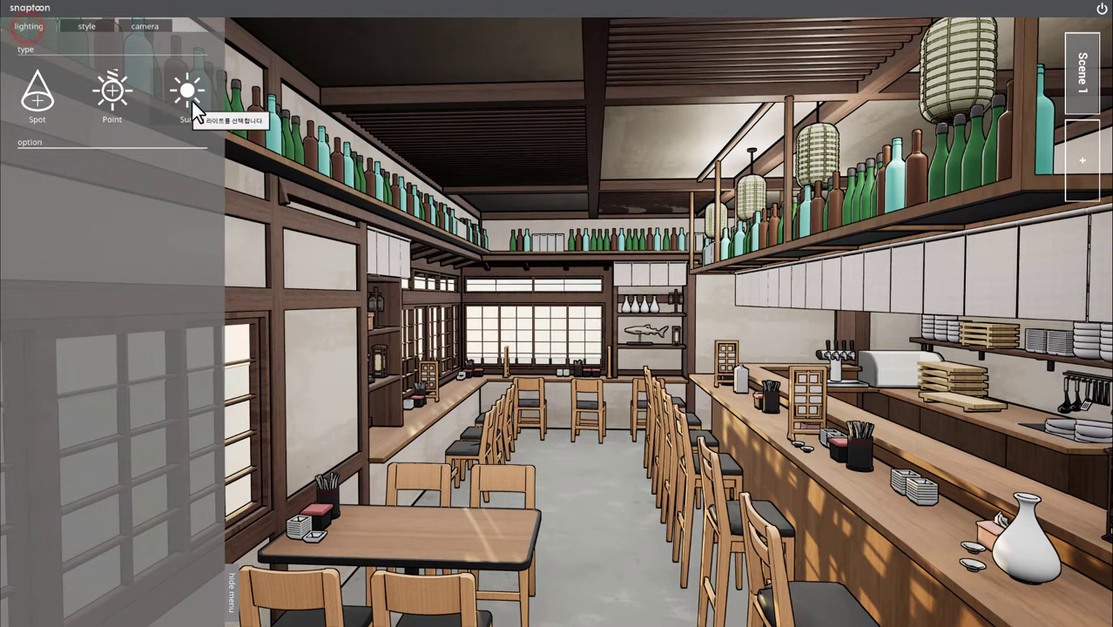
# Step: Reset the sun light's height to 45.0 and its direction to 0.0
pyautogui.click(188, 93)
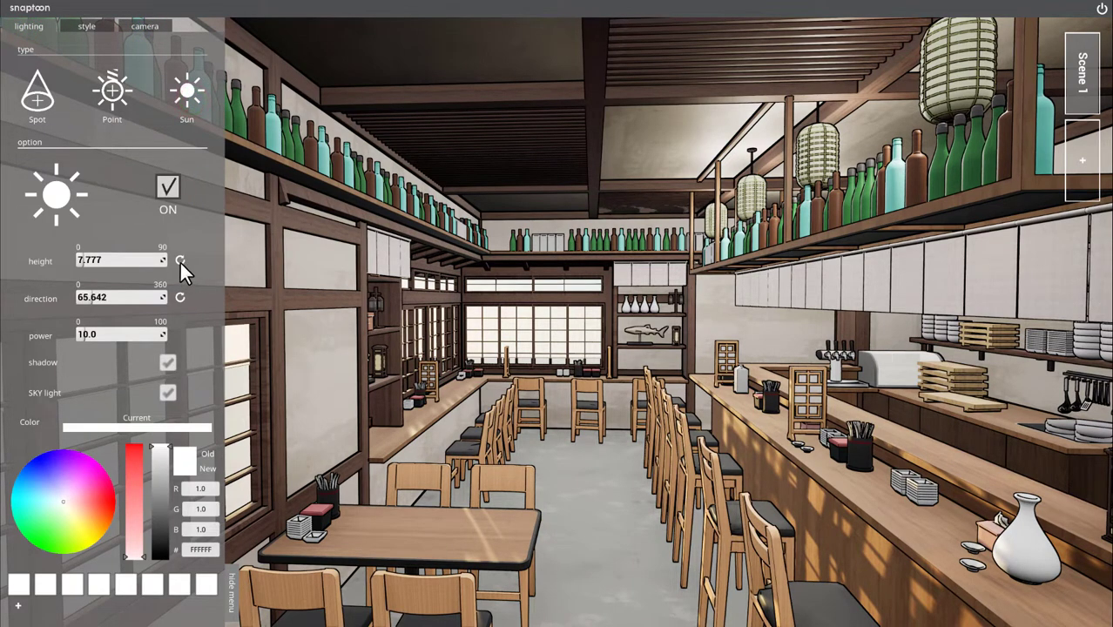
pyautogui.click(180, 260)
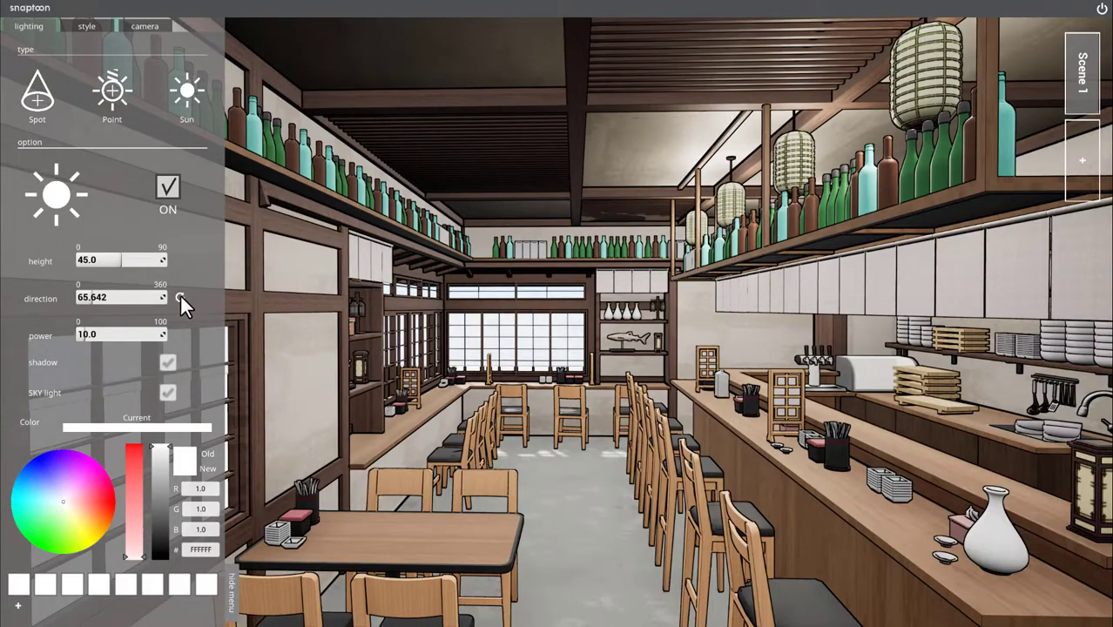
pyautogui.click(180, 296)
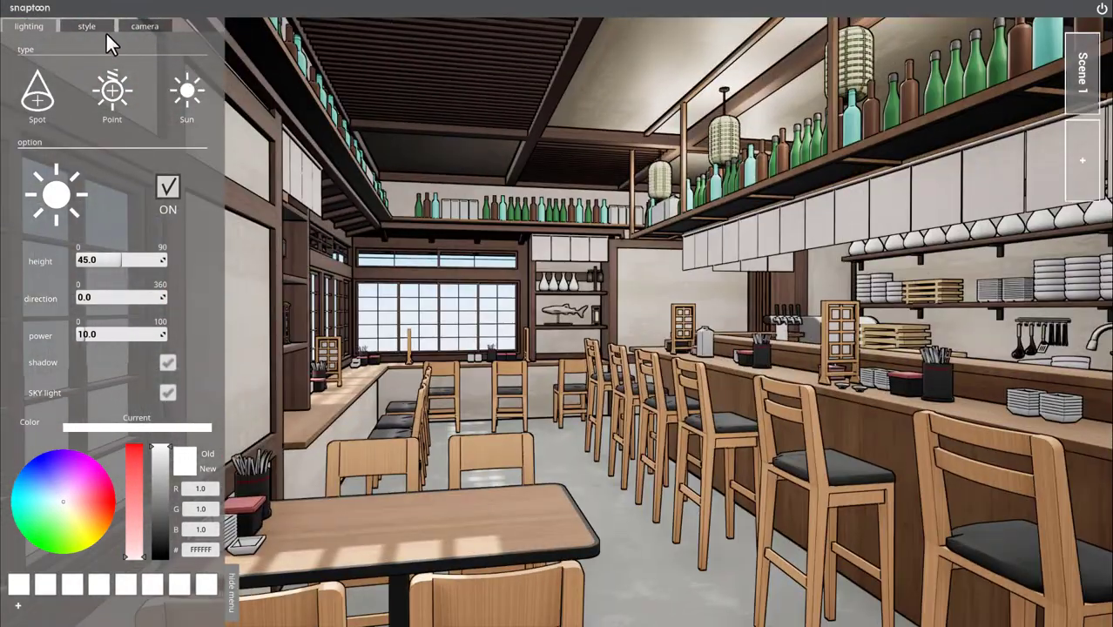
pyautogui.click(94, 25)
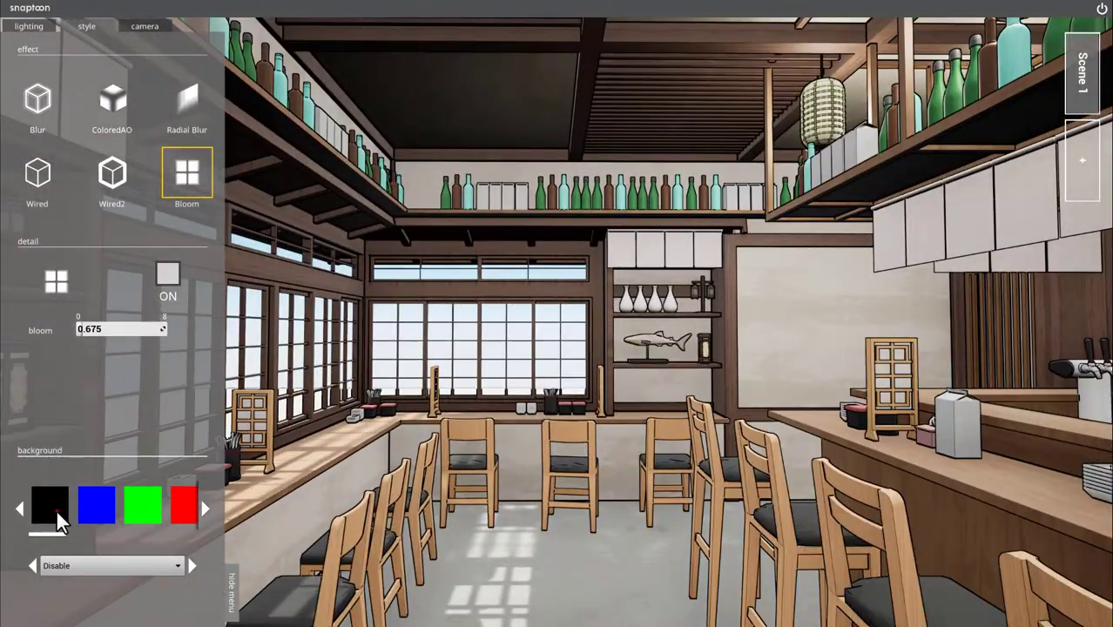
# Step: Try blue, green, red and black window backgrounds, ending on red
pyautogui.click(96, 506)
pyautogui.click(142, 511)
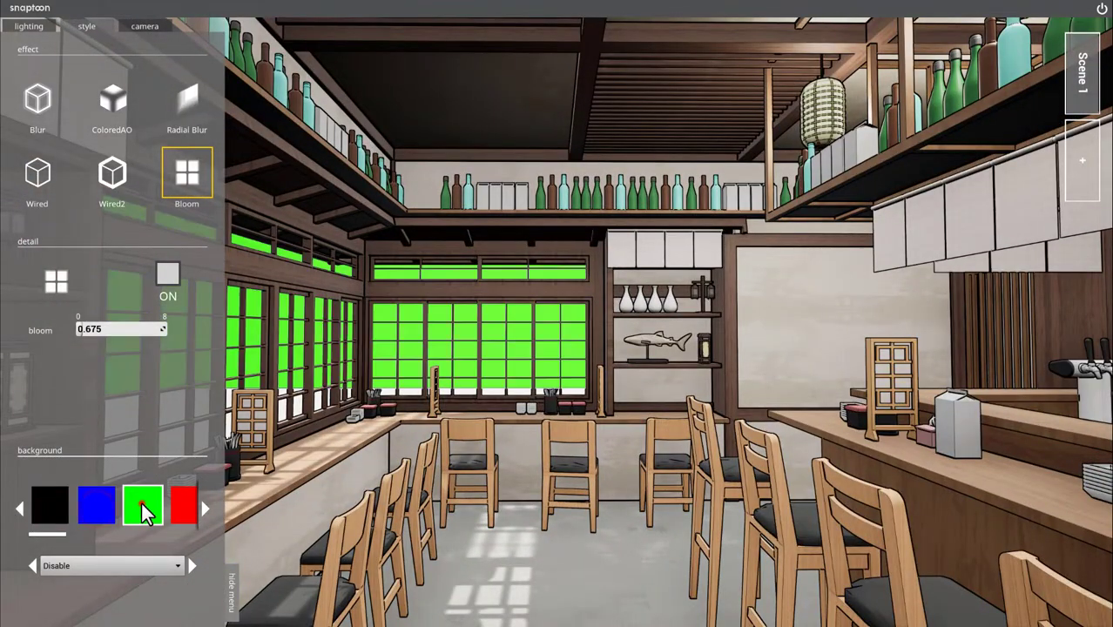
pyautogui.click(186, 508)
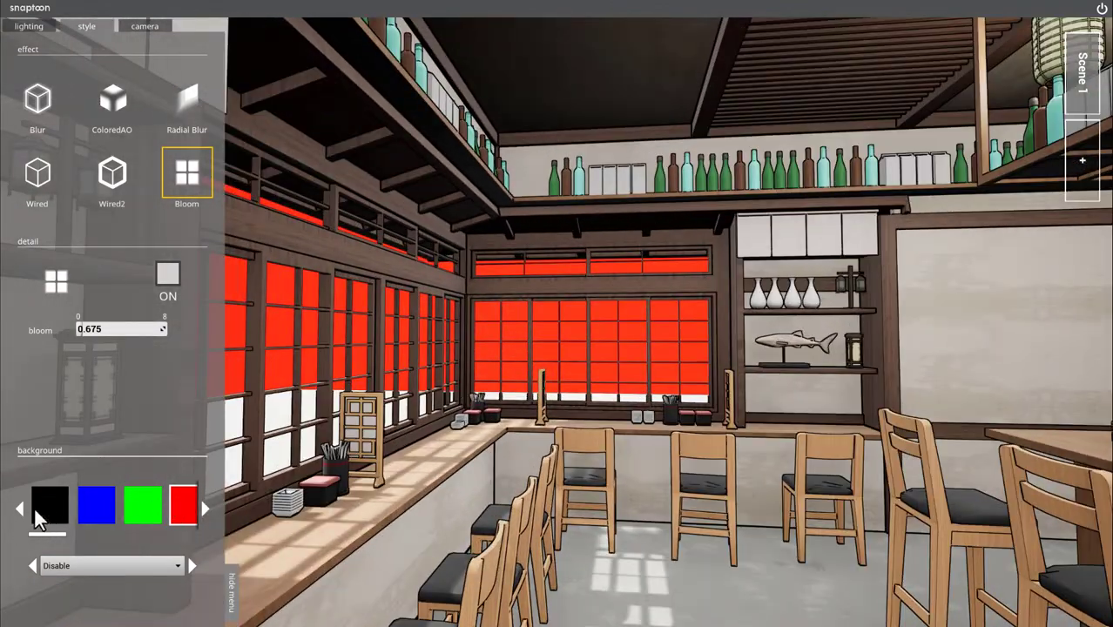
pyautogui.click(55, 505)
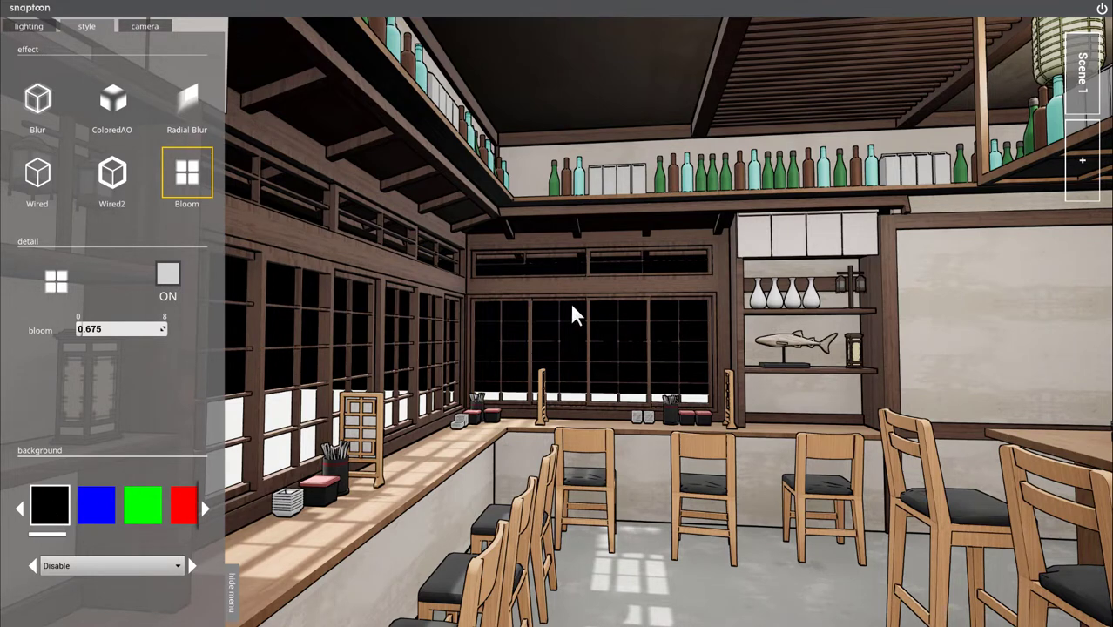
pyautogui.click(94, 508)
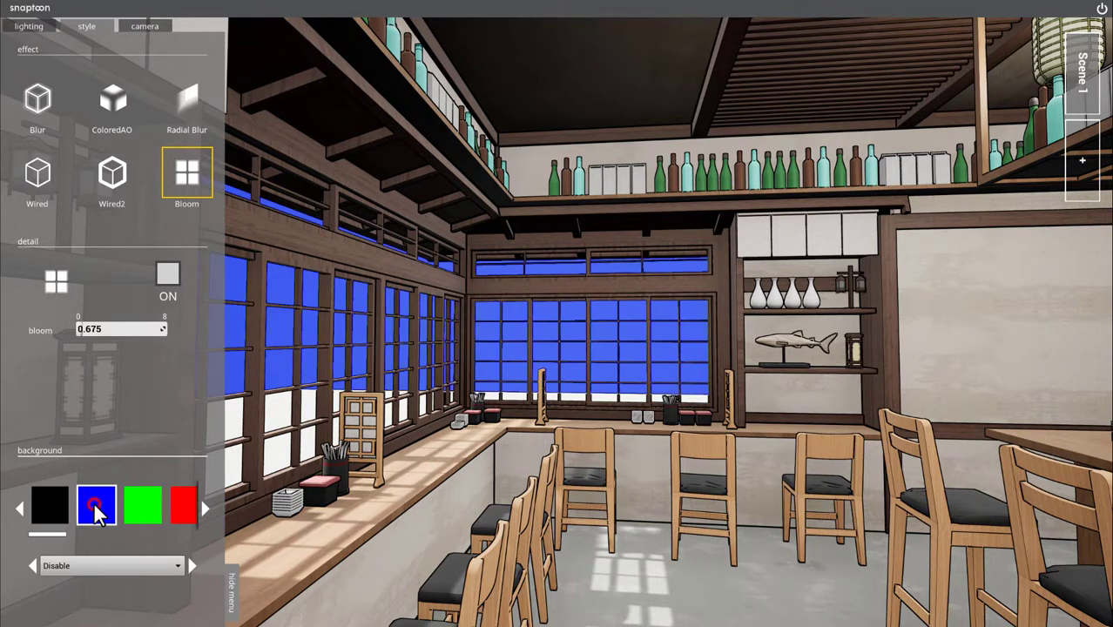
pyautogui.click(146, 509)
pyautogui.click(189, 507)
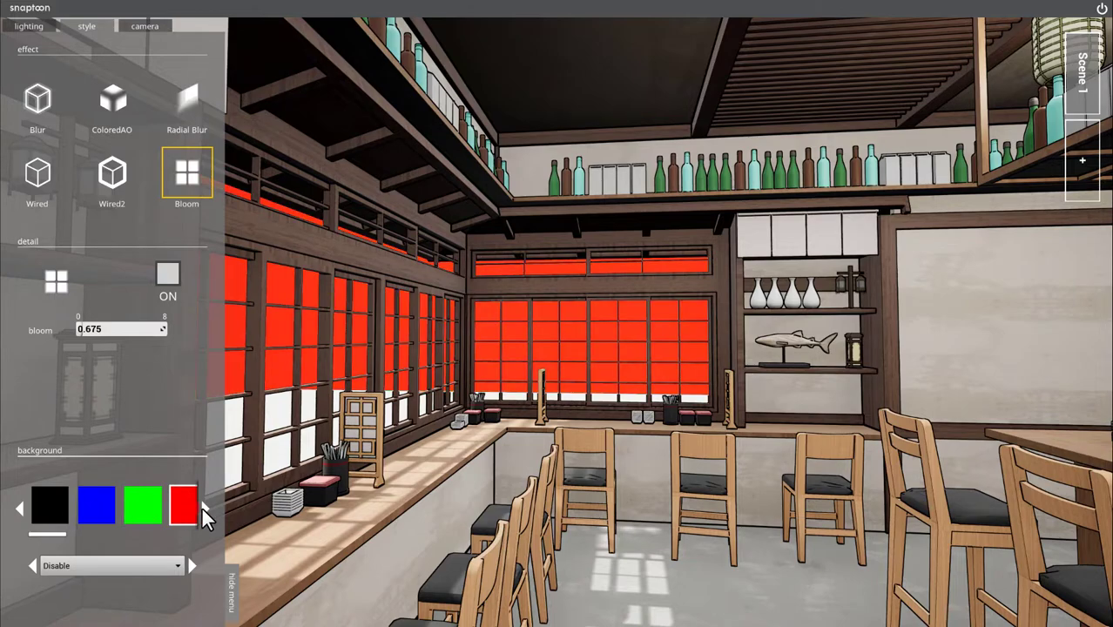
pyautogui.click(204, 508)
pyautogui.click(128, 517)
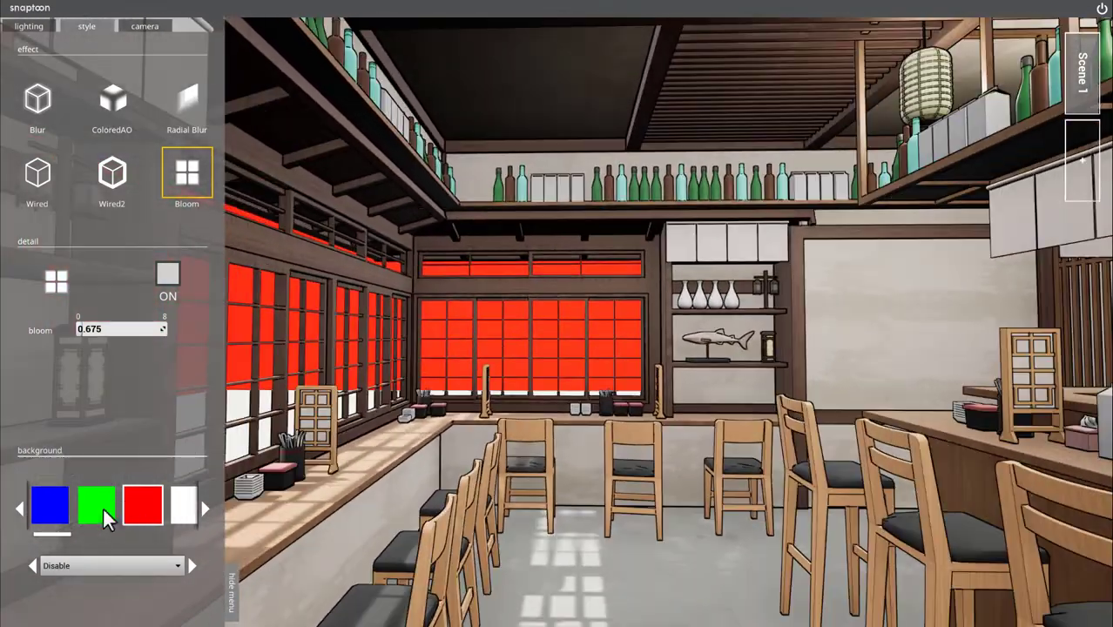
# Step: Cycle between green, blue and red backdrops, then settle on the plain white sky
pyautogui.click(96, 507)
pyautogui.click(61, 507)
pyautogui.click(105, 505)
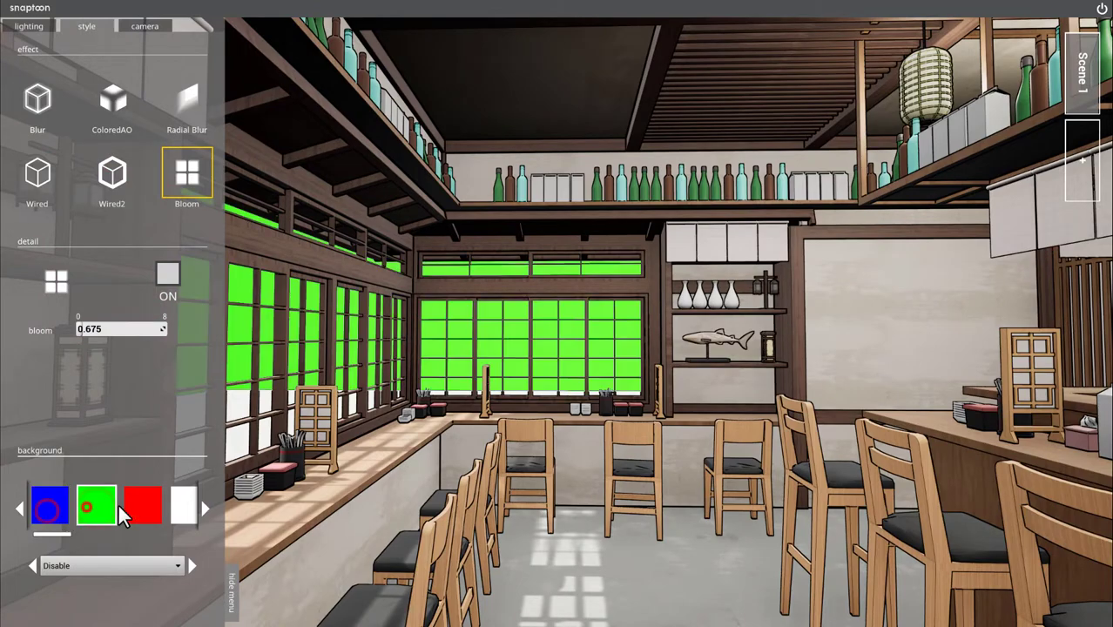
pyautogui.click(135, 502)
pyautogui.click(91, 509)
pyautogui.click(135, 502)
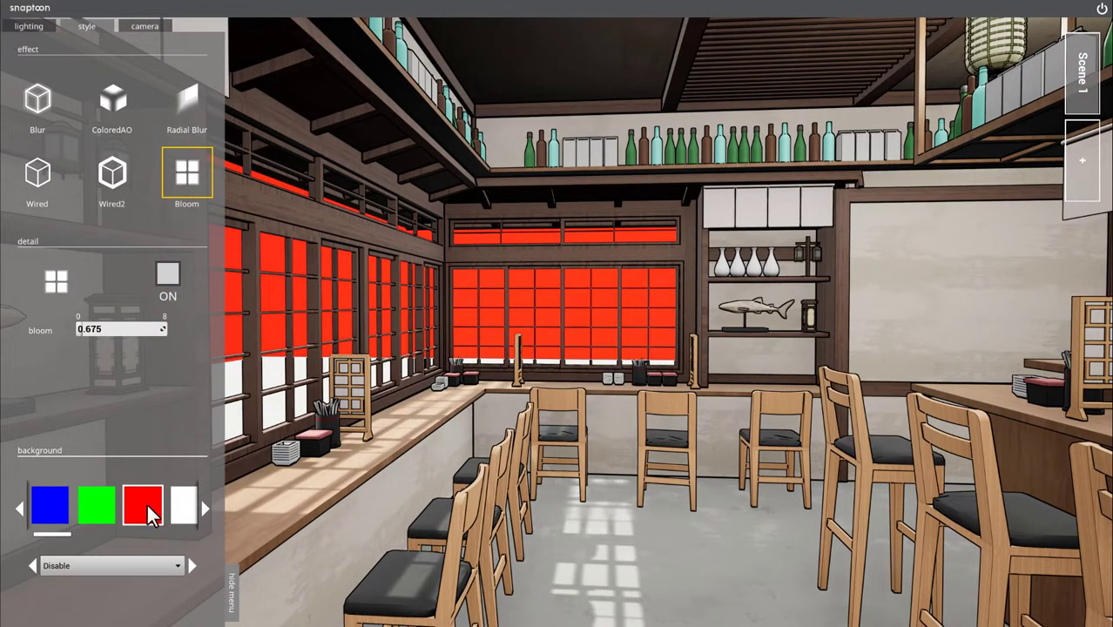
pyautogui.click(143, 503)
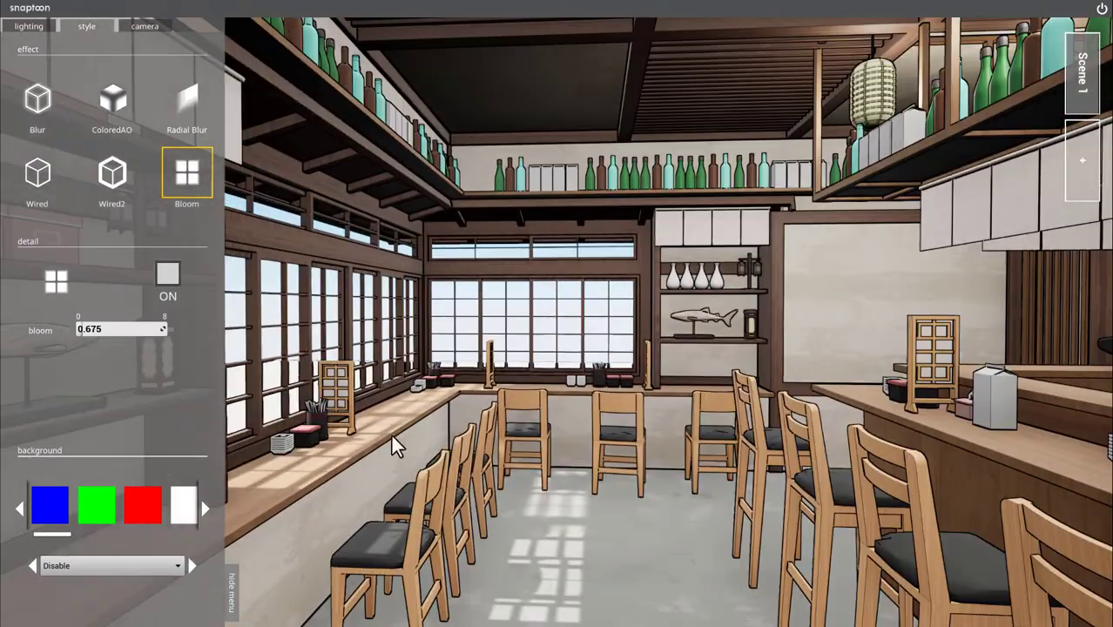
# Step: Browse further background swatches, try the purple and red gradients, then choose the gold-to-black gradient
pyautogui.click(207, 508)
pyautogui.click(207, 508)
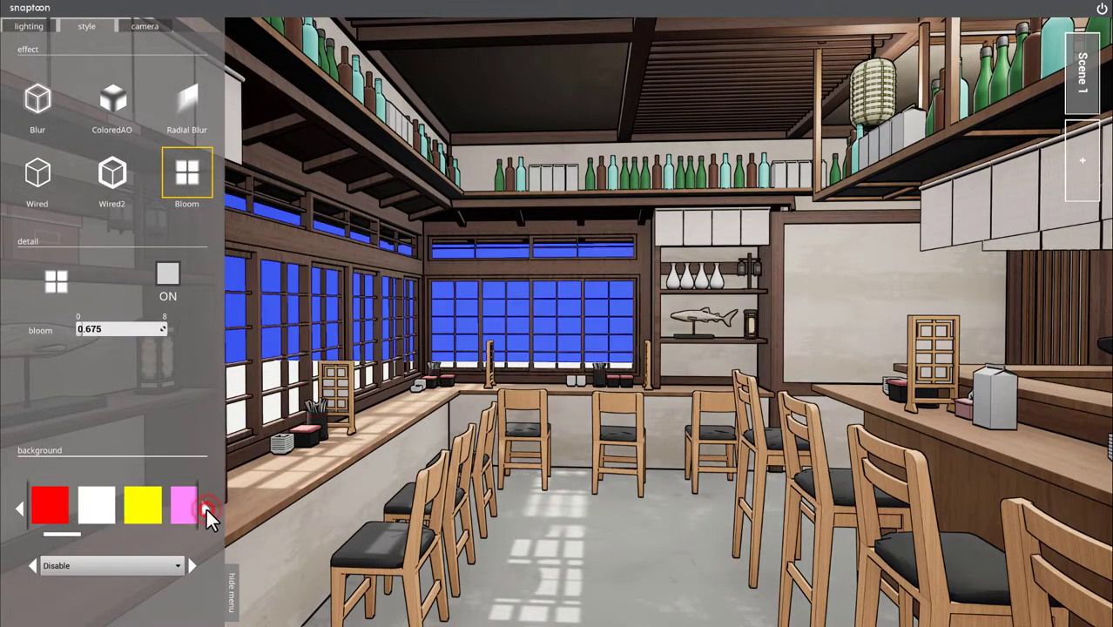
pyautogui.click(206, 508)
pyautogui.click(207, 507)
pyautogui.click(207, 507)
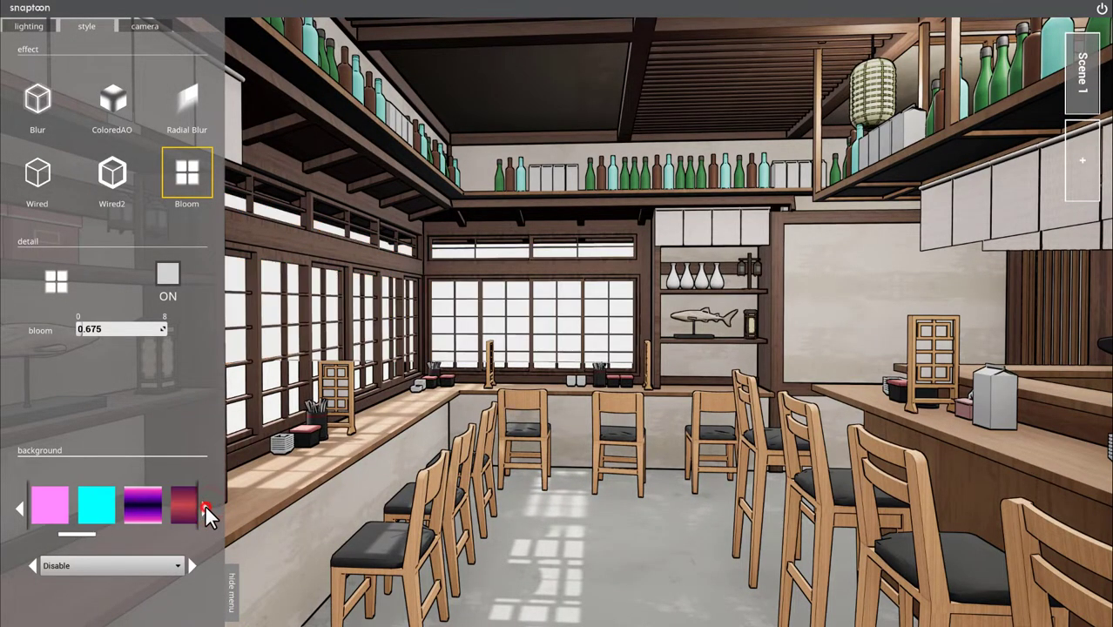
pyautogui.click(205, 505)
pyautogui.click(96, 509)
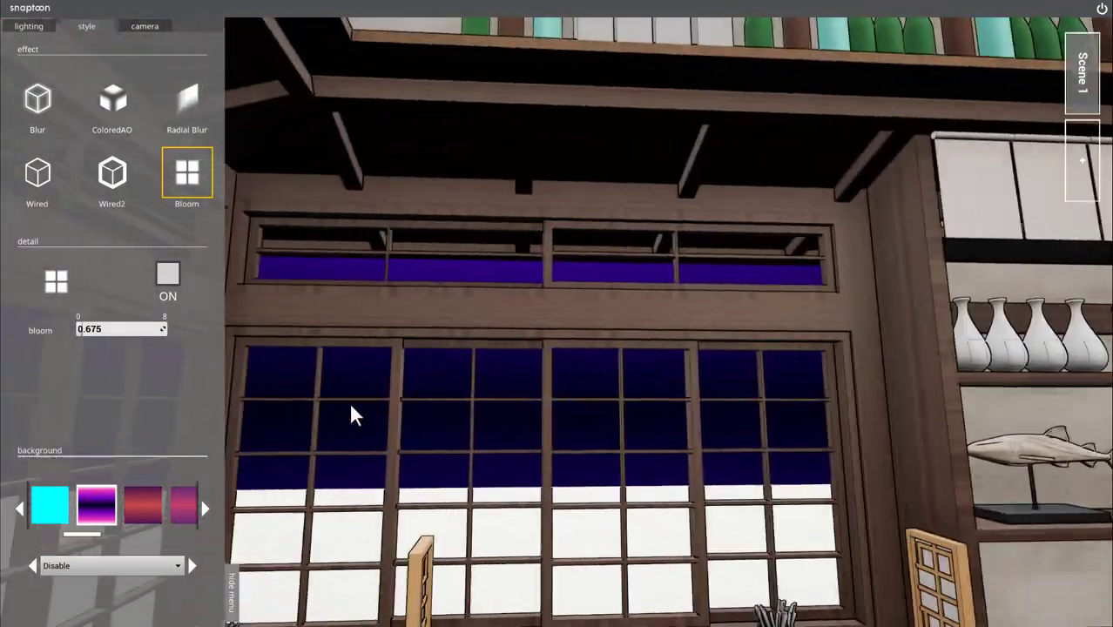
pyautogui.click(145, 505)
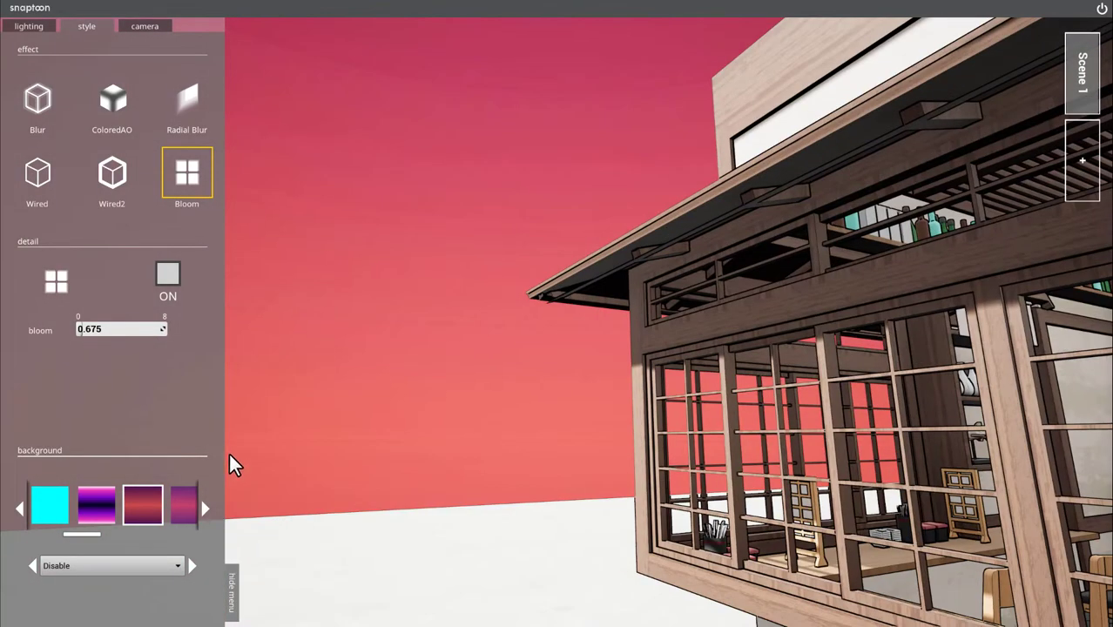
pyautogui.click(206, 506)
pyautogui.click(207, 506)
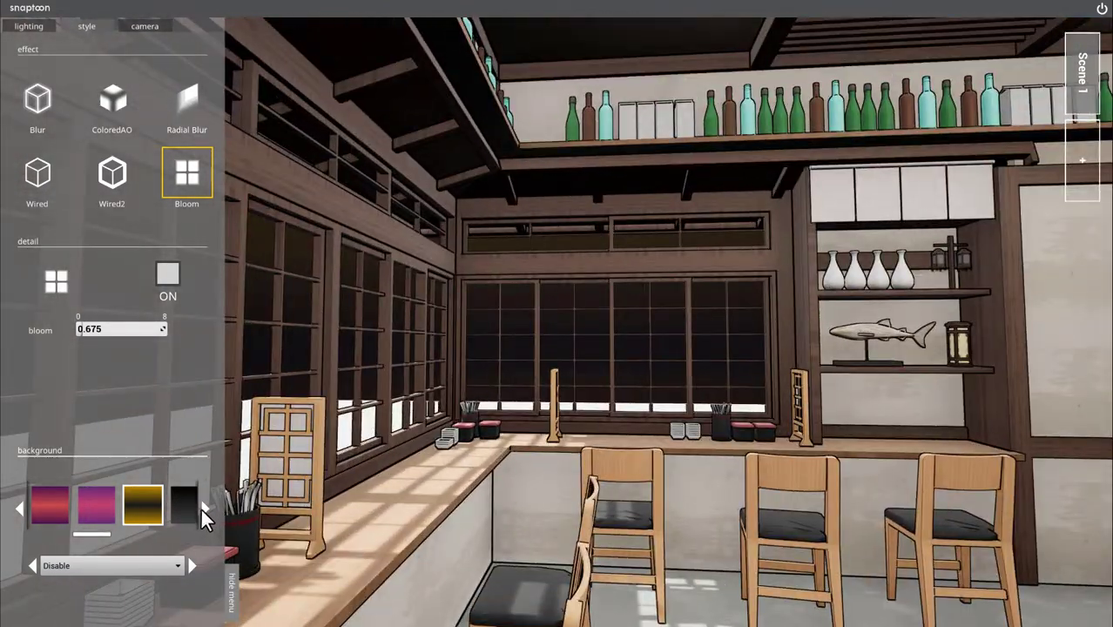
# Step: Try the night plaza, city skyline and rainbow backdrops, then return to the plain white sky
pyautogui.moveTo(95, 537); pyautogui.dragTo(187, 538)
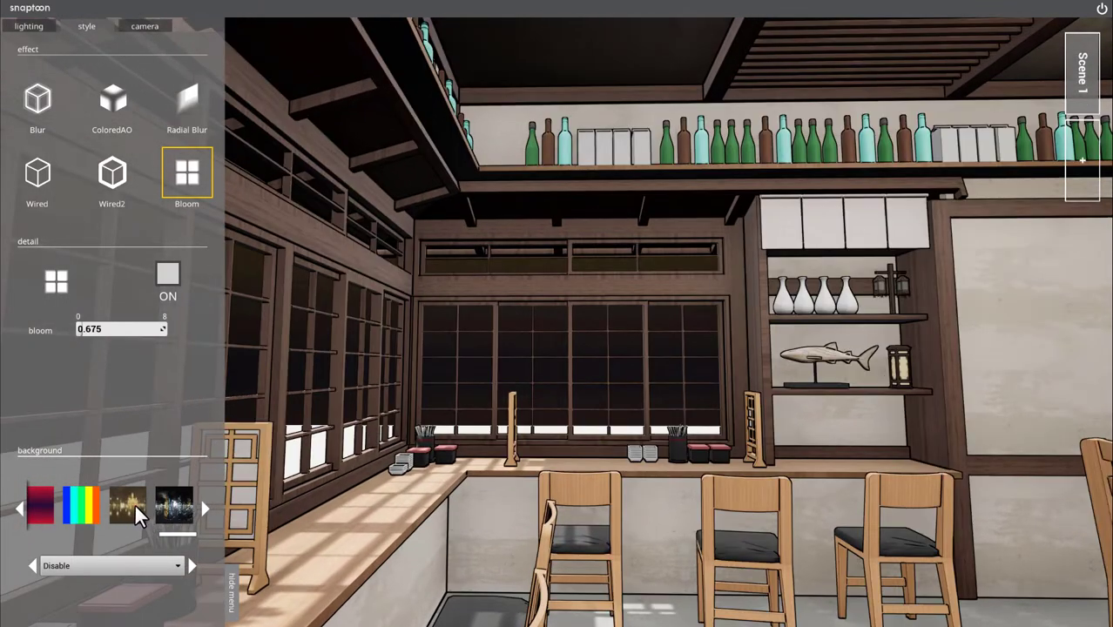
pyautogui.click(135, 507)
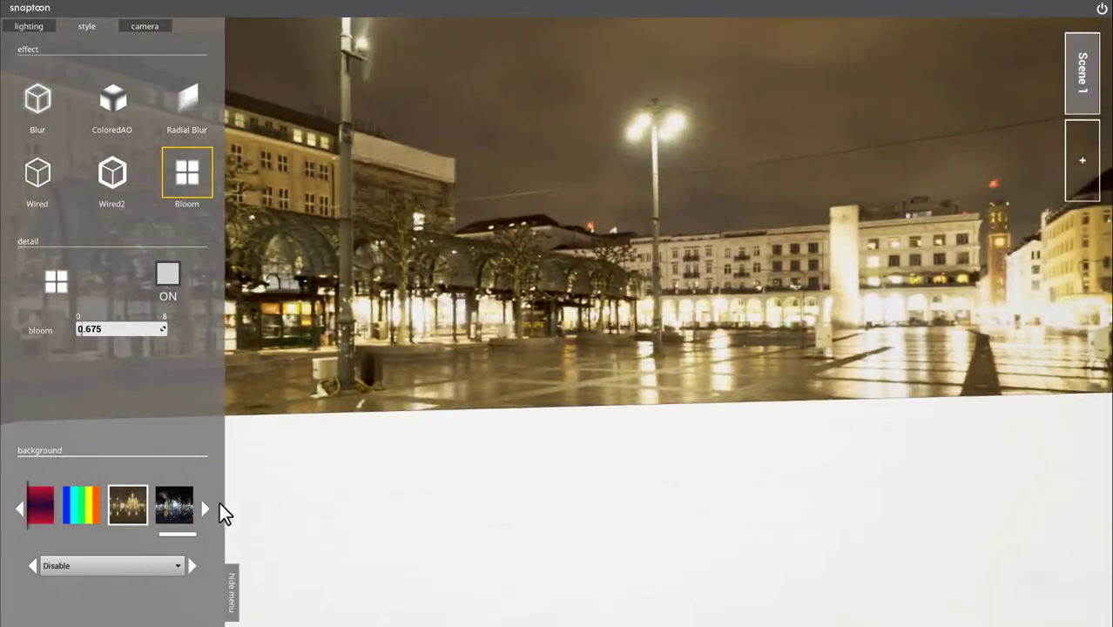
pyautogui.click(172, 510)
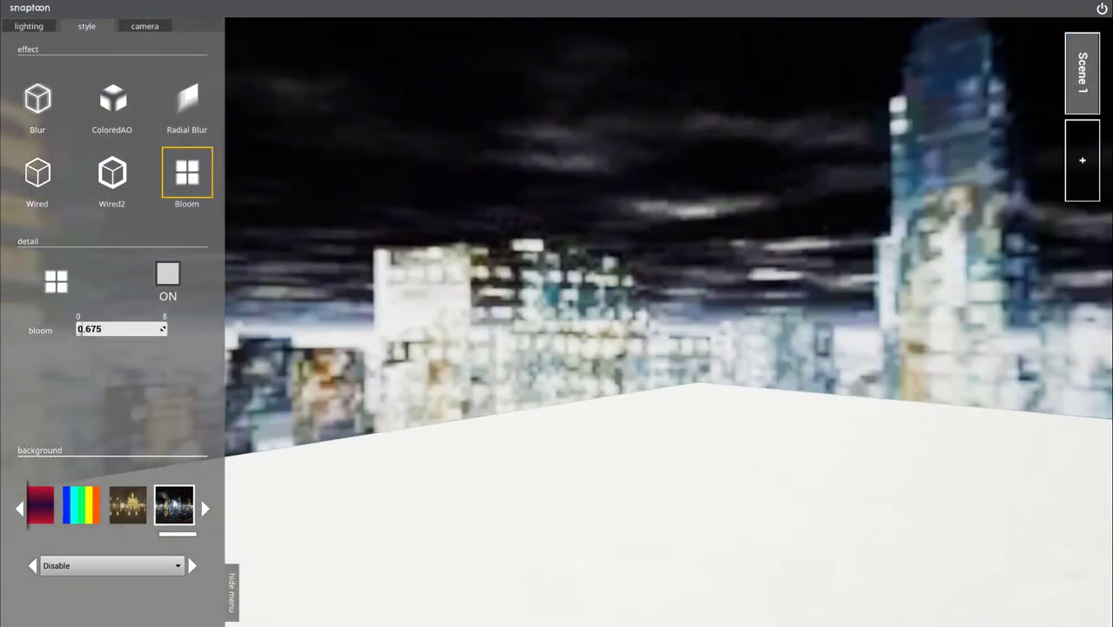
pyautogui.click(131, 509)
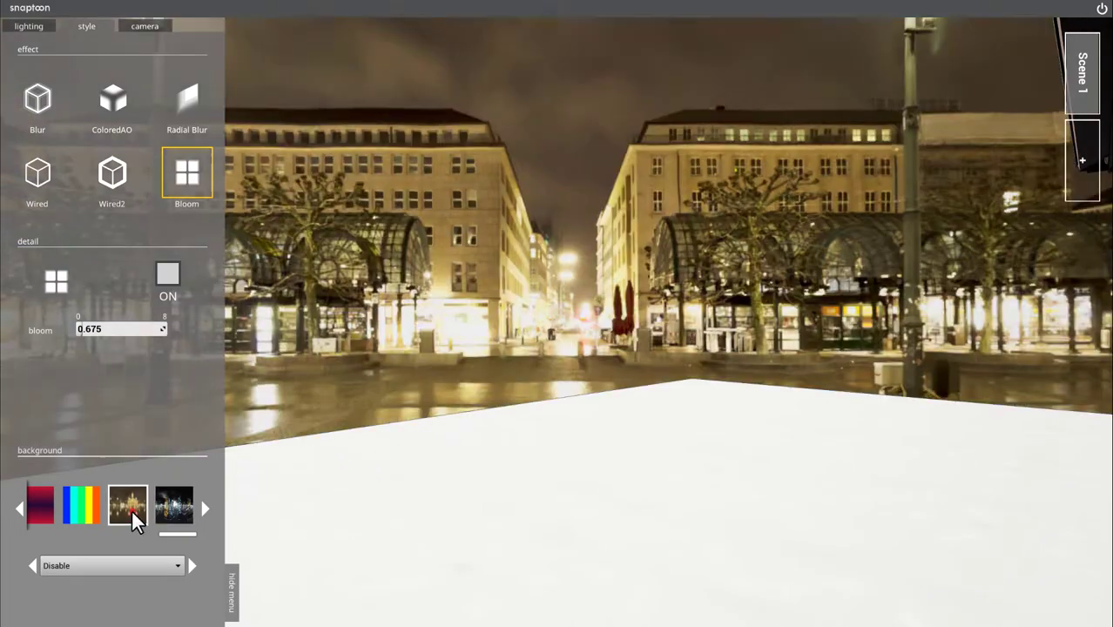
pyautogui.click(87, 510)
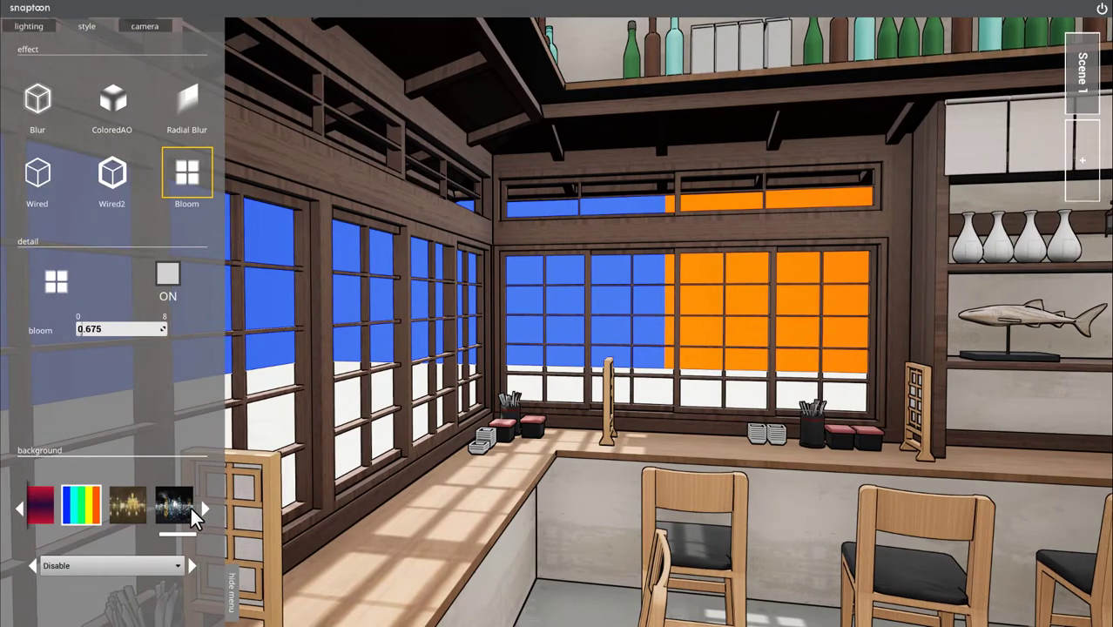
pyautogui.click(79, 521)
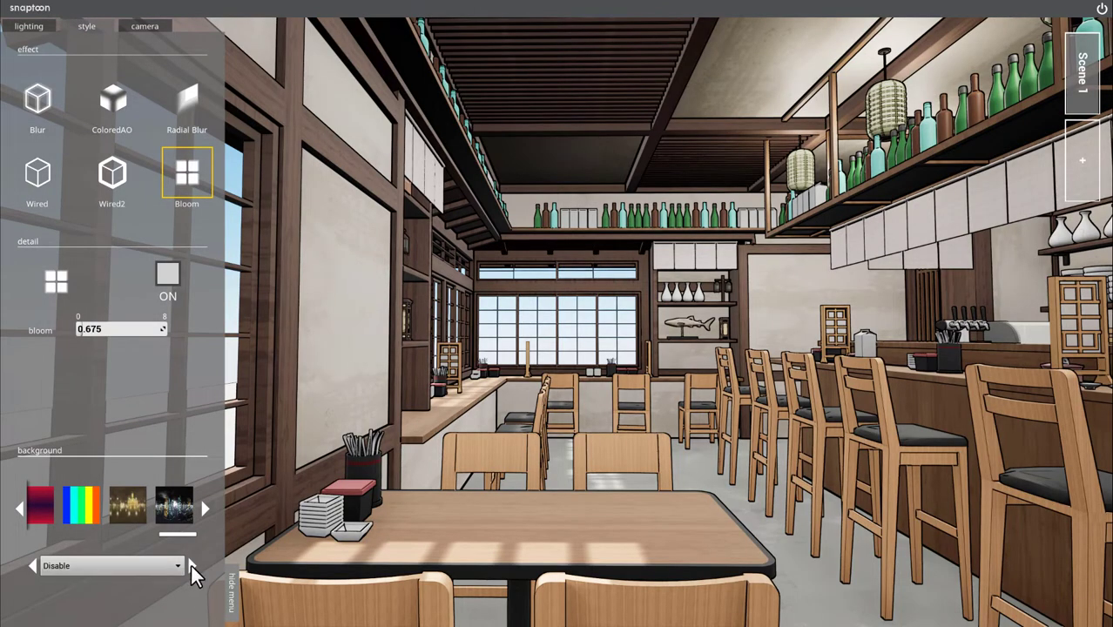
# Step: Apply the Emulation_Bleach_Bypass colour filter from the preset list
pyautogui.click(179, 566)
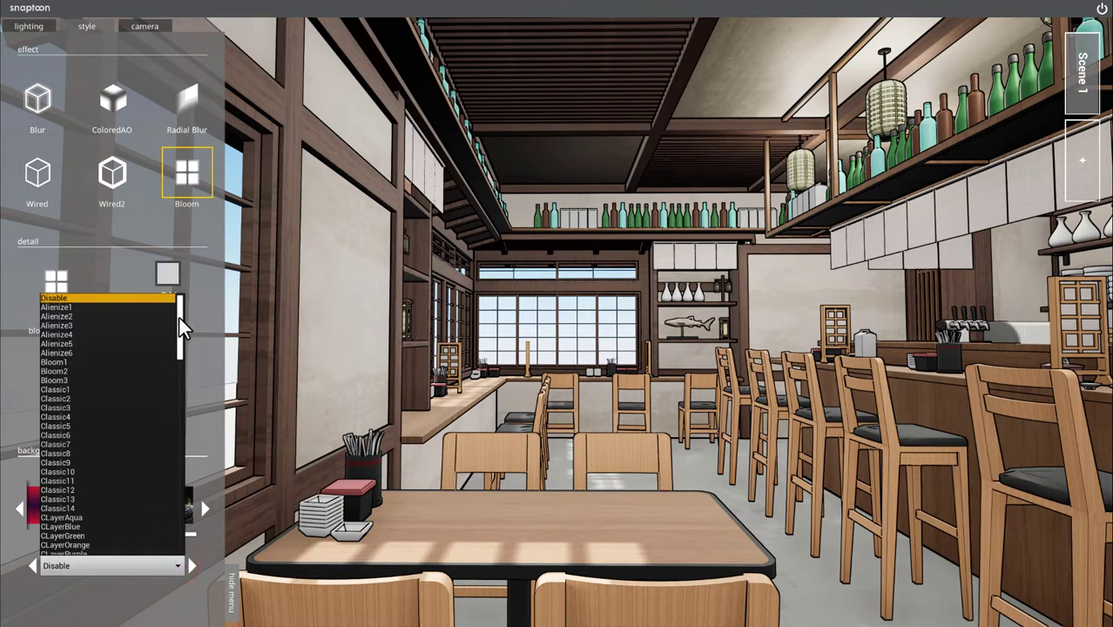
pyautogui.moveTo(180, 317); pyautogui.dragTo(188, 477)
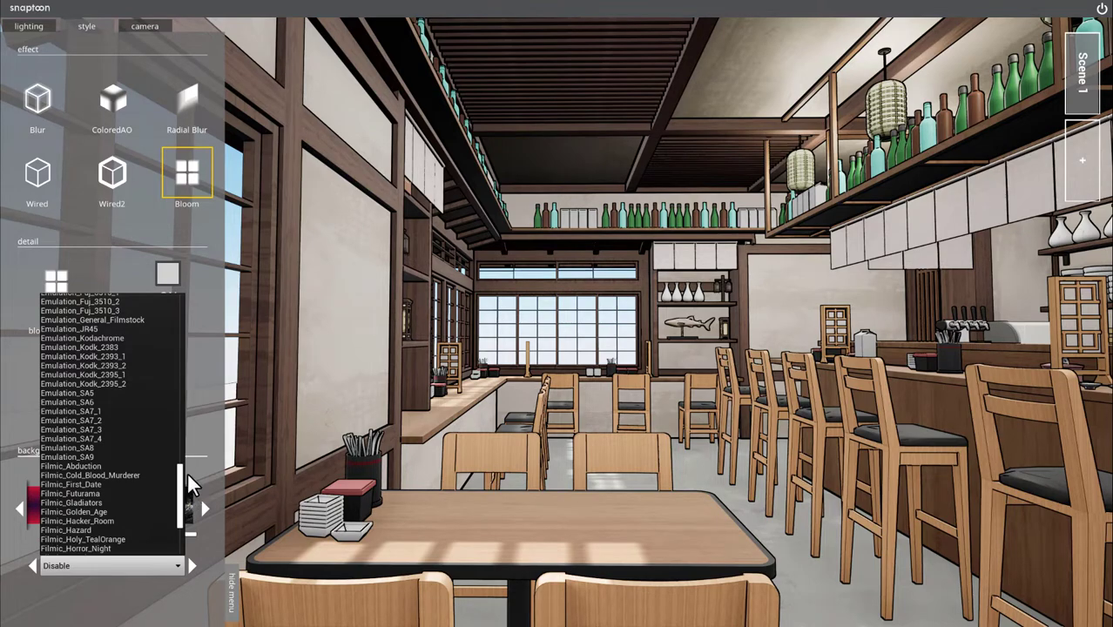
pyautogui.scroll(2, 96, 366)
pyautogui.click(96, 350)
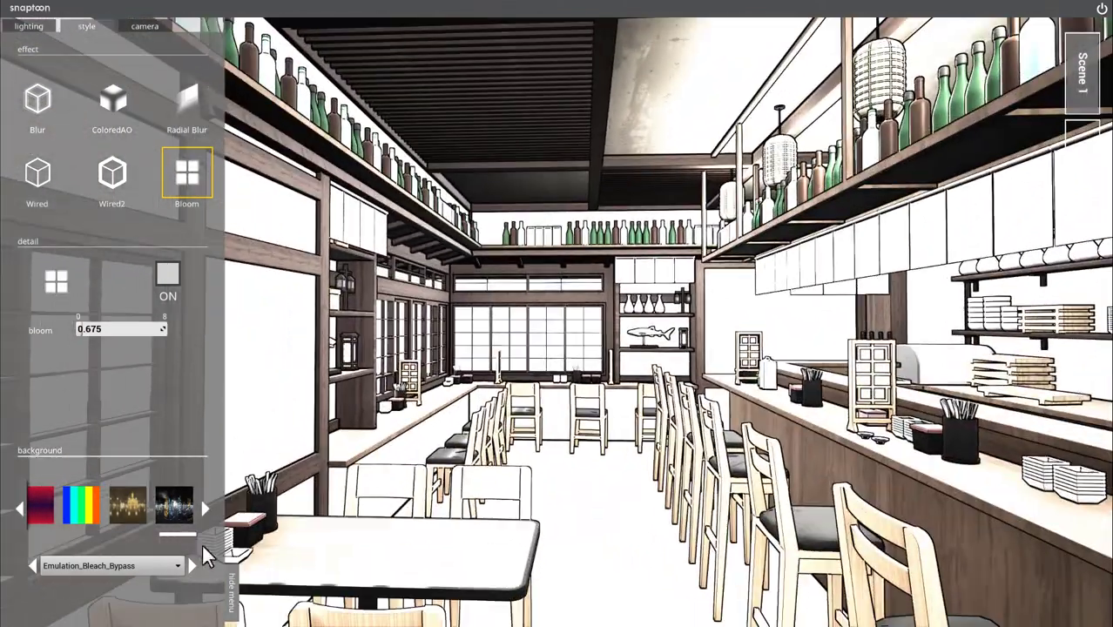
# Step: Step through the following colour filter presets one by one to preview each look
pyautogui.click(192, 568)
pyautogui.click(192, 568)
pyautogui.click(192, 568)
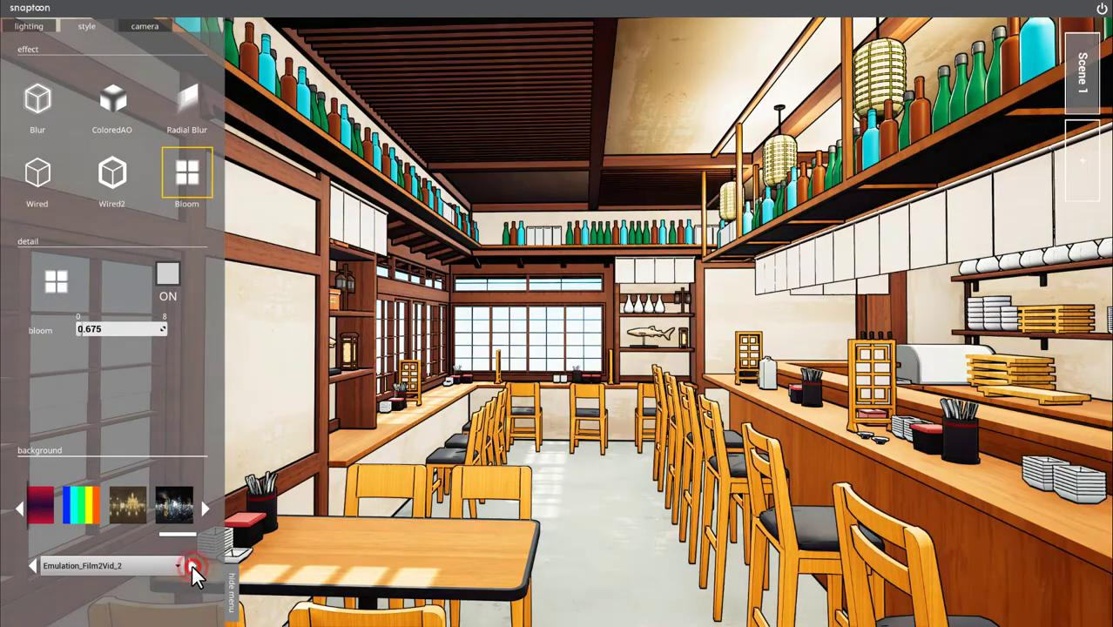
pyautogui.click(191, 568)
pyautogui.click(191, 568)
pyautogui.click(192, 568)
pyautogui.click(192, 568)
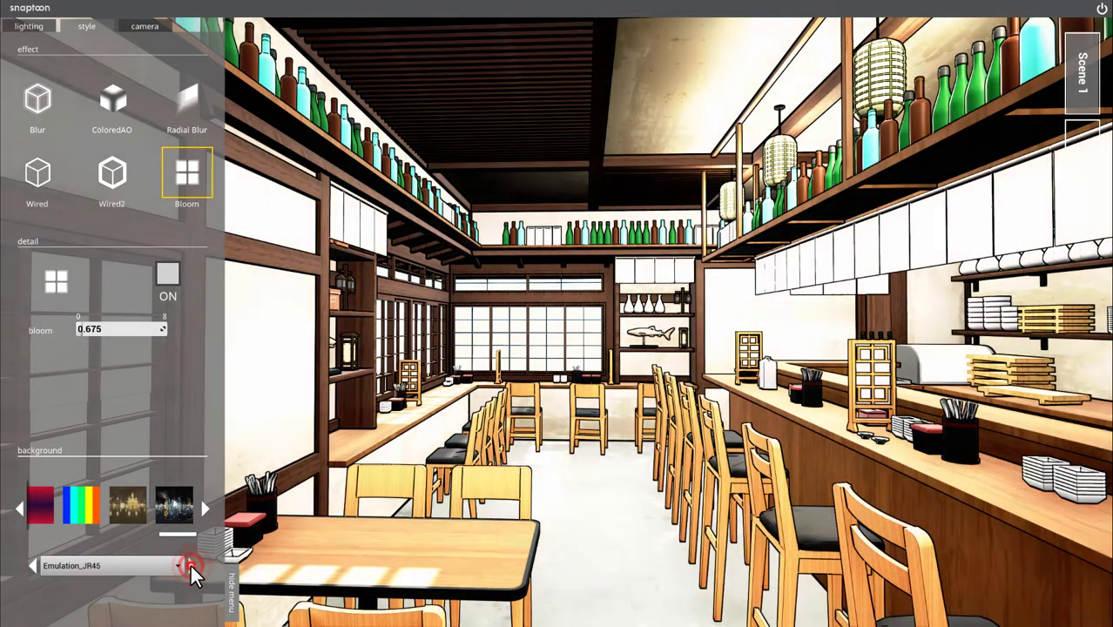
pyautogui.click(192, 568)
pyautogui.click(191, 568)
pyautogui.click(192, 568)
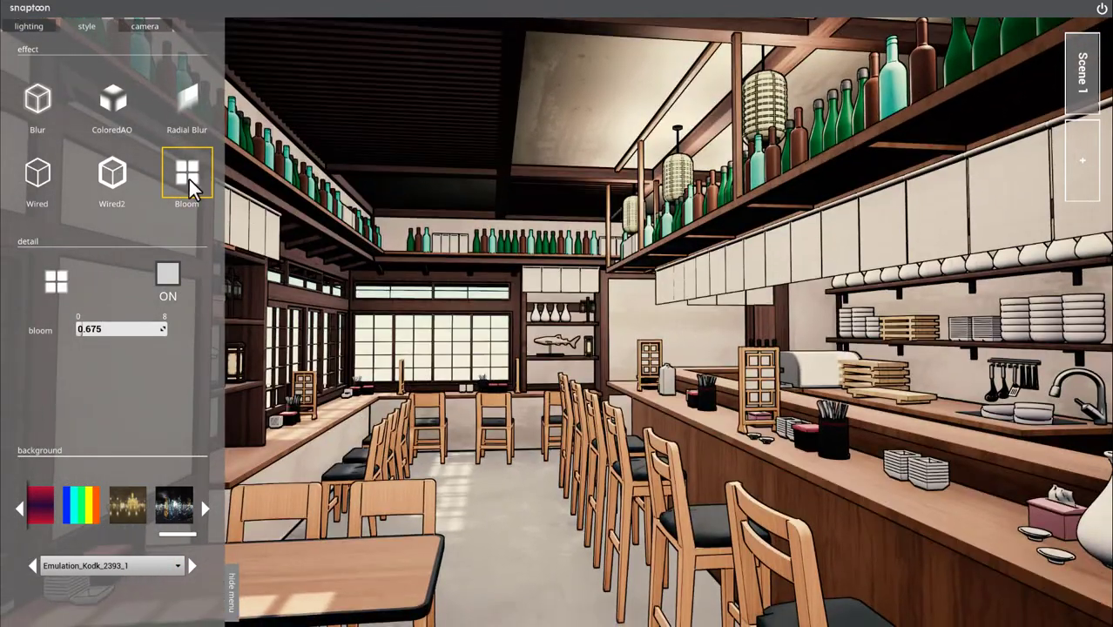
pyautogui.click(192, 567)
pyautogui.click(192, 567)
pyautogui.click(191, 567)
pyautogui.click(191, 567)
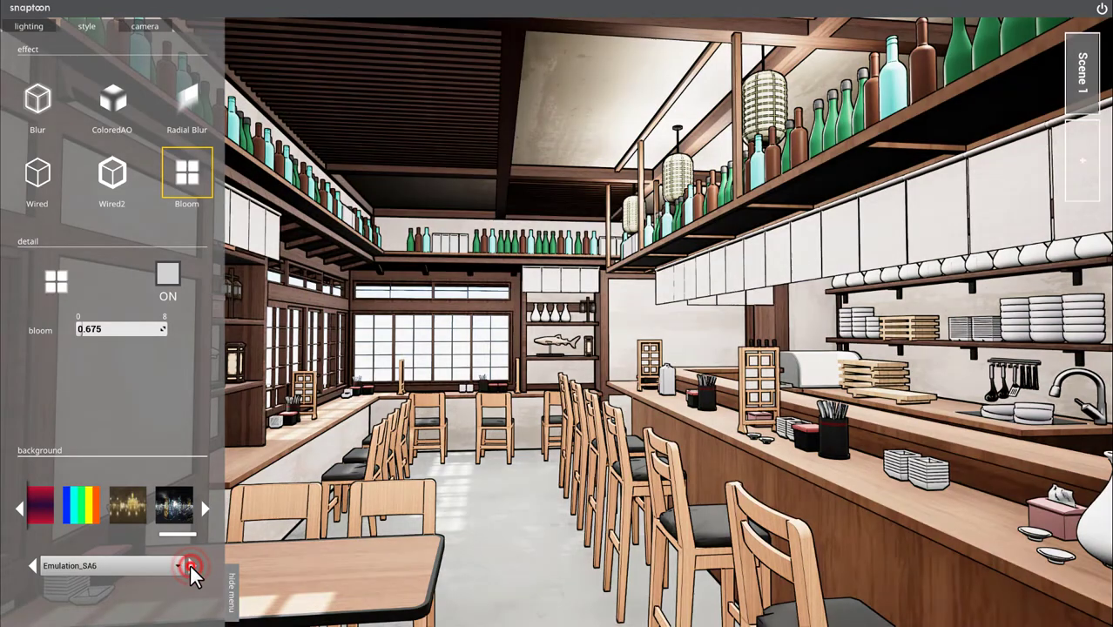
pyautogui.click(192, 567)
pyautogui.click(192, 567)
pyautogui.click(191, 567)
pyautogui.click(192, 567)
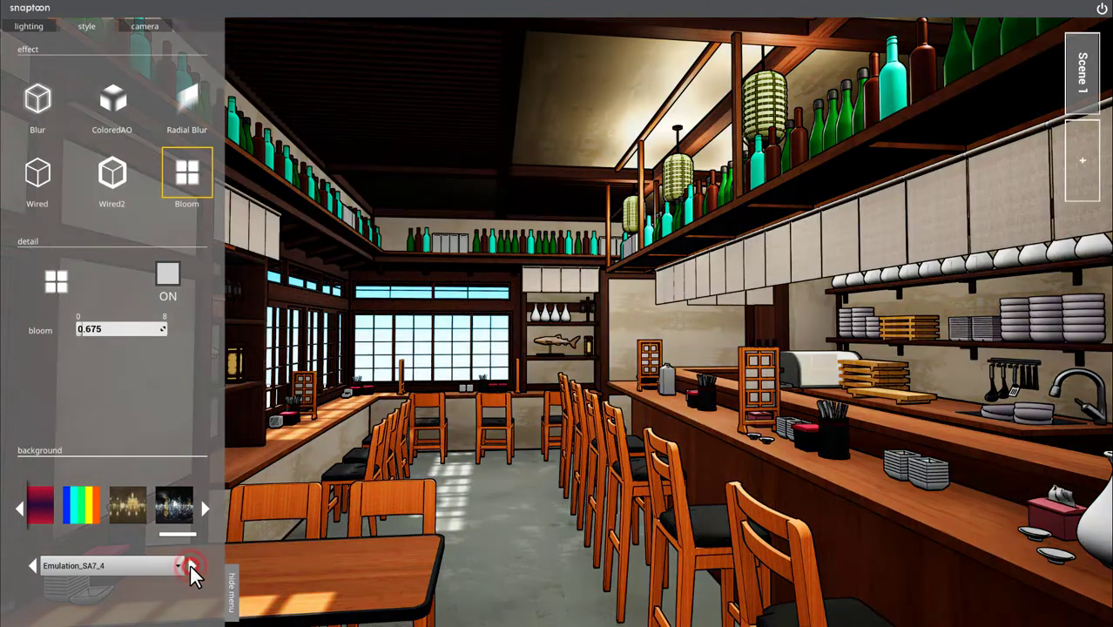
pyautogui.click(192, 568)
pyautogui.click(191, 567)
pyautogui.click(191, 567)
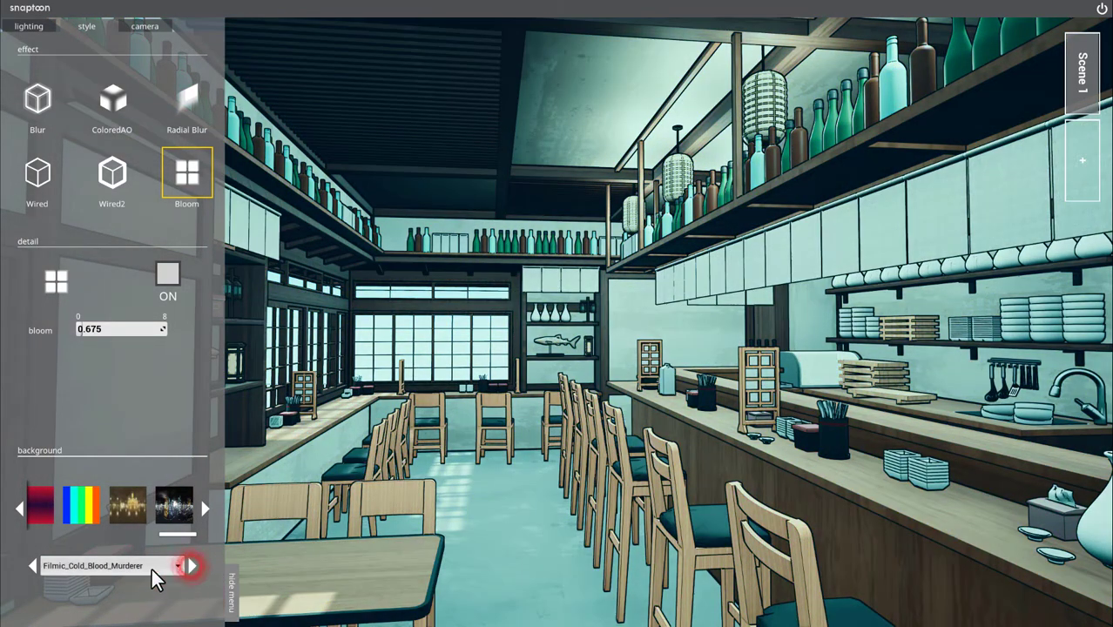
# Step: Try the Mono5 filter, then settle on Mono1 and turn the view slightly left
pyautogui.click(151, 567)
pyautogui.scroll(2, 66, 344)
pyautogui.scroll(2, 63, 330)
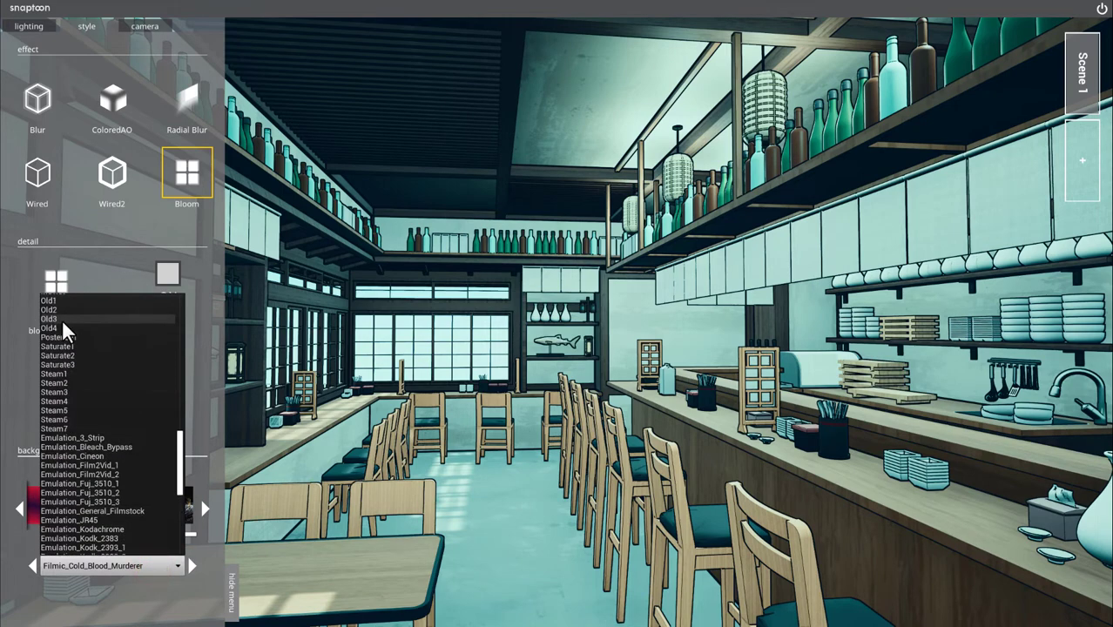
pyautogui.scroll(2, 62, 319)
pyautogui.scroll(5, 58, 384)
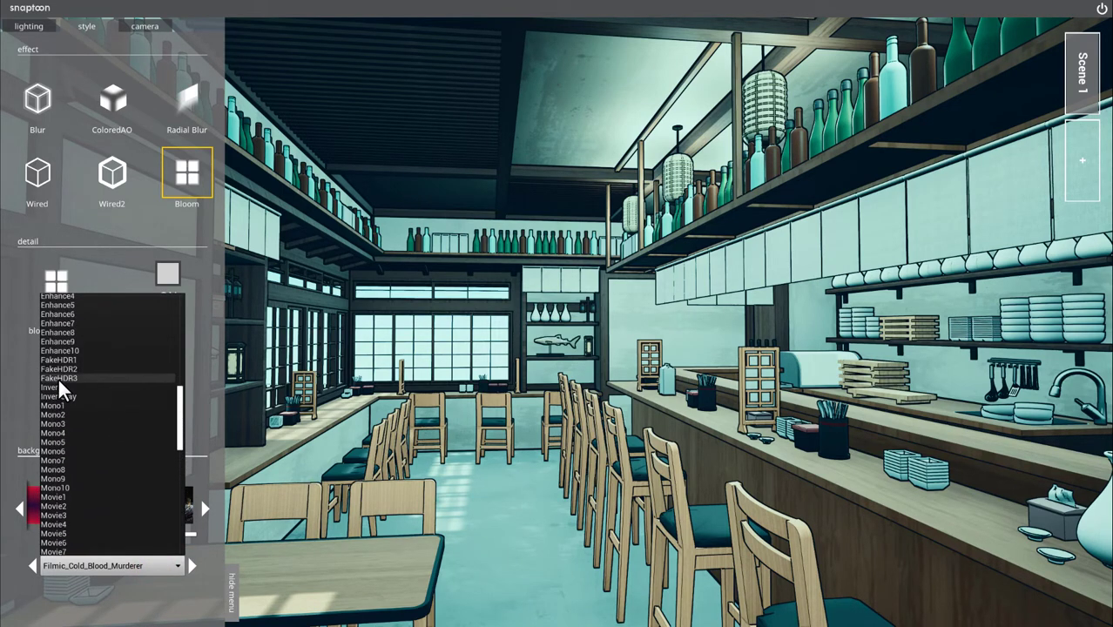
pyautogui.click(54, 444)
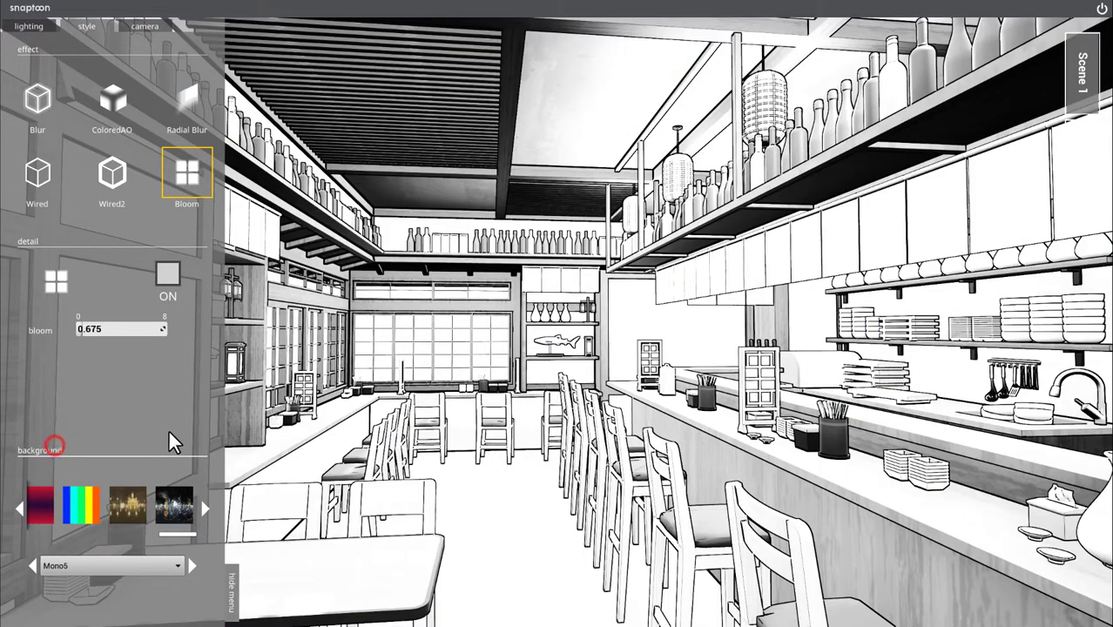
pyautogui.click(122, 566)
pyautogui.click(55, 409)
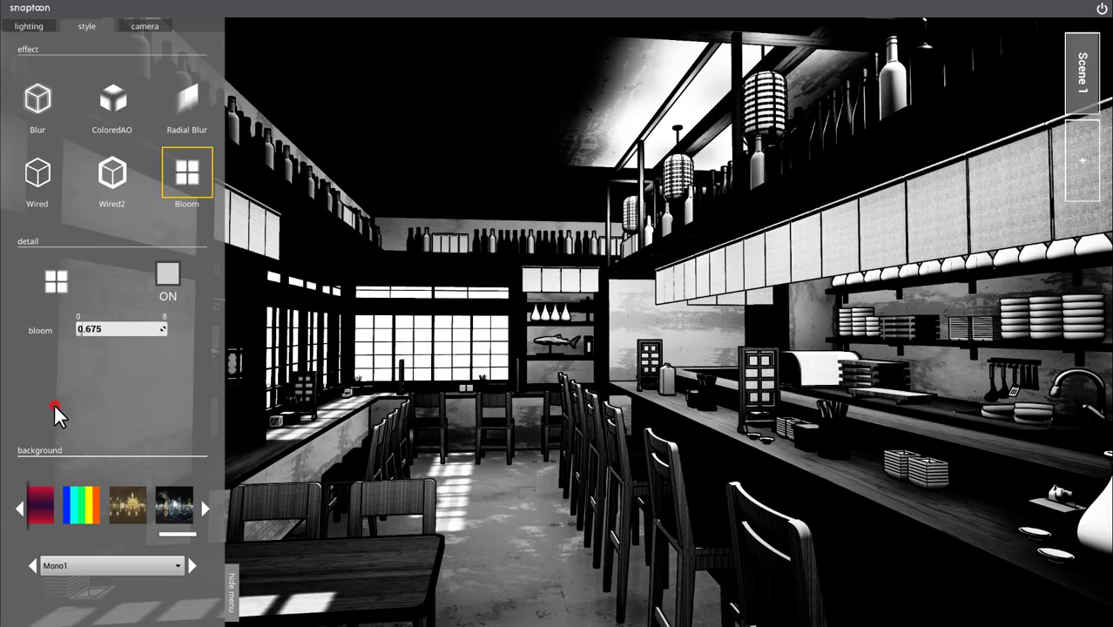
pyautogui.moveTo(492, 423); pyautogui.dragTo(557, 422)
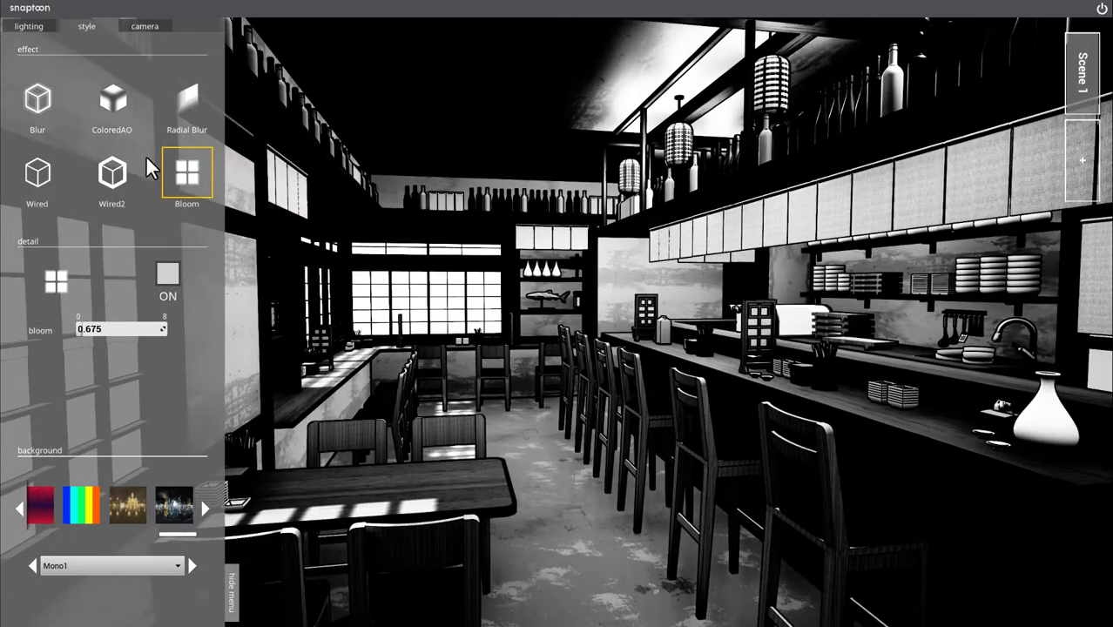
pyautogui.click(153, 27)
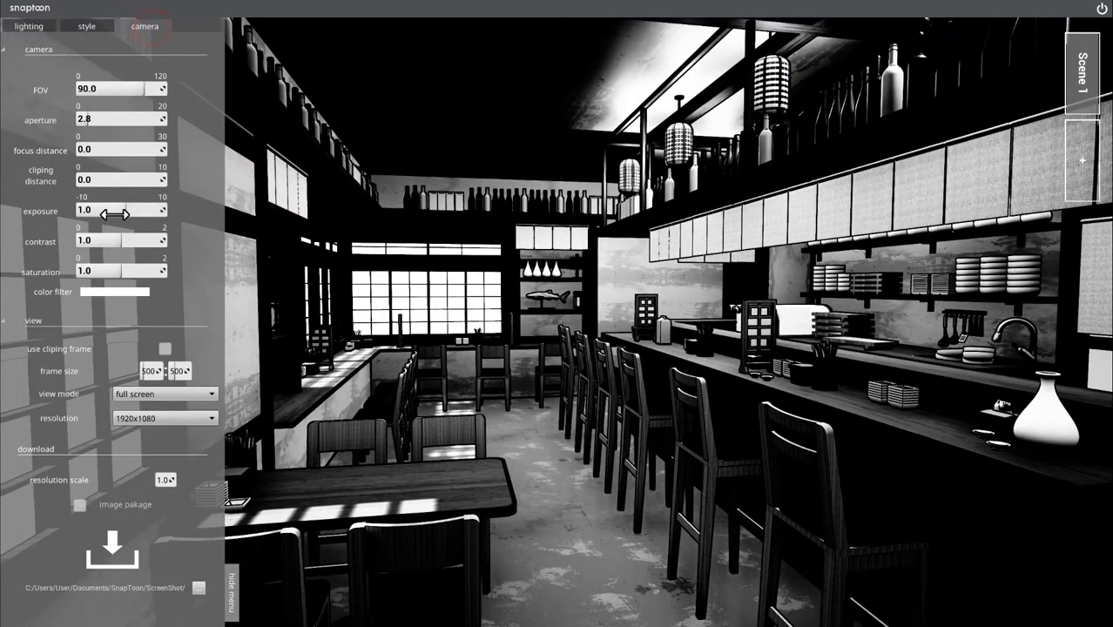
# Step: Try lower exposure, 0.0 saturation and about 1.4 contrast, then reset each to default
pyautogui.moveTo(120, 210); pyautogui.dragTo(117, 210)
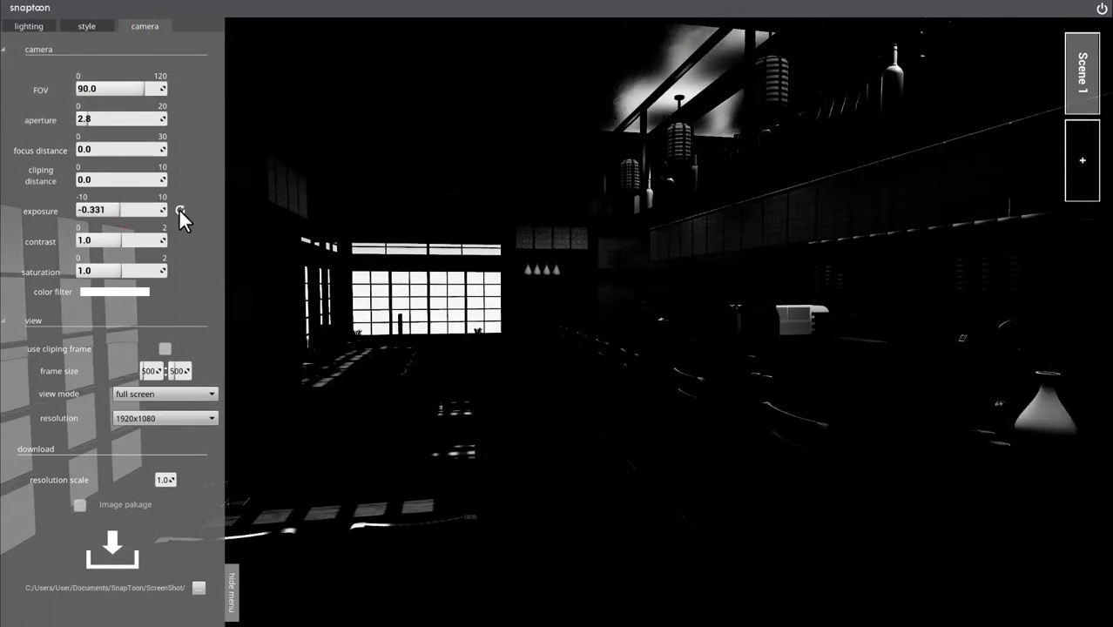
pyautogui.click(179, 211)
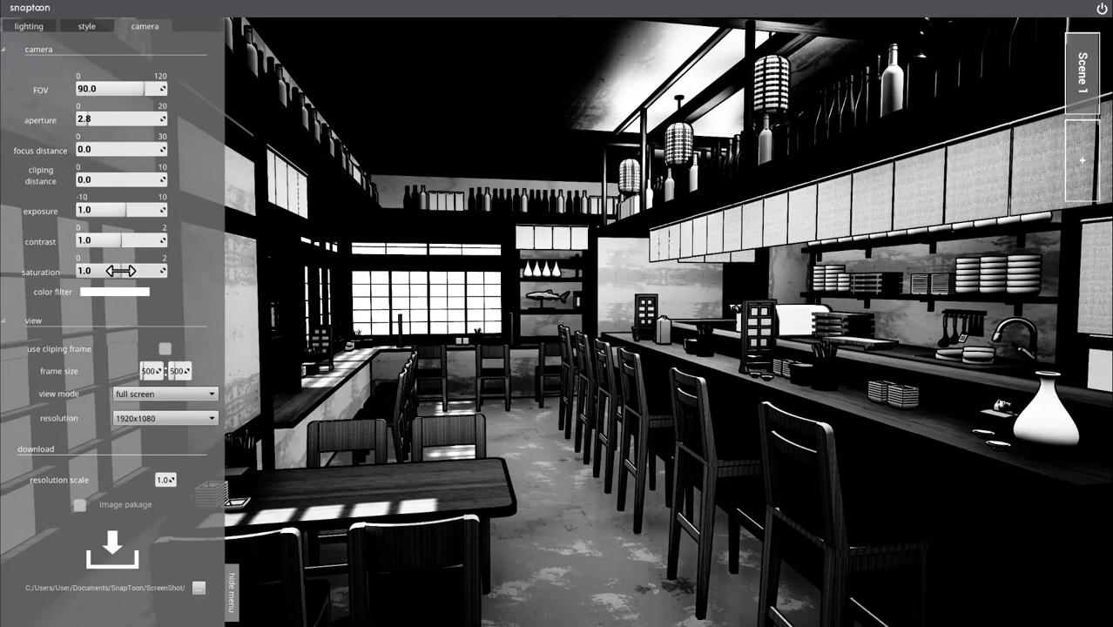
pyautogui.moveTo(119, 271); pyautogui.dragTo(76, 270)
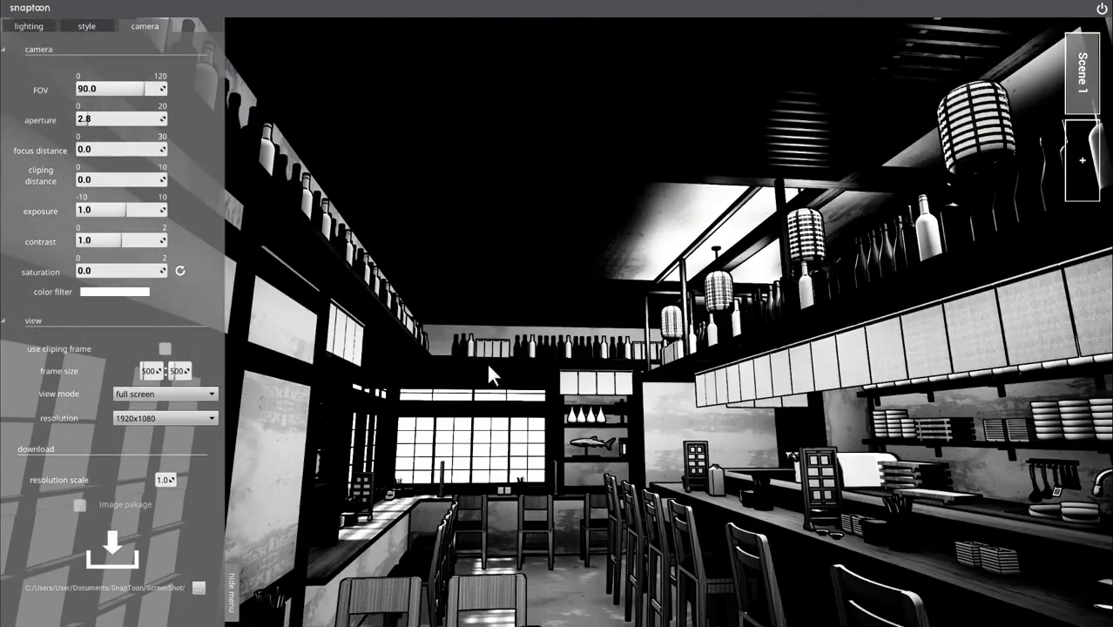
pyautogui.moveTo(117, 241)
pyautogui.mouseDown()
pyautogui.moveTo(139, 240)
pyautogui.moveTo(102, 240)
pyautogui.moveTo(113, 240)
pyautogui.mouseUp()
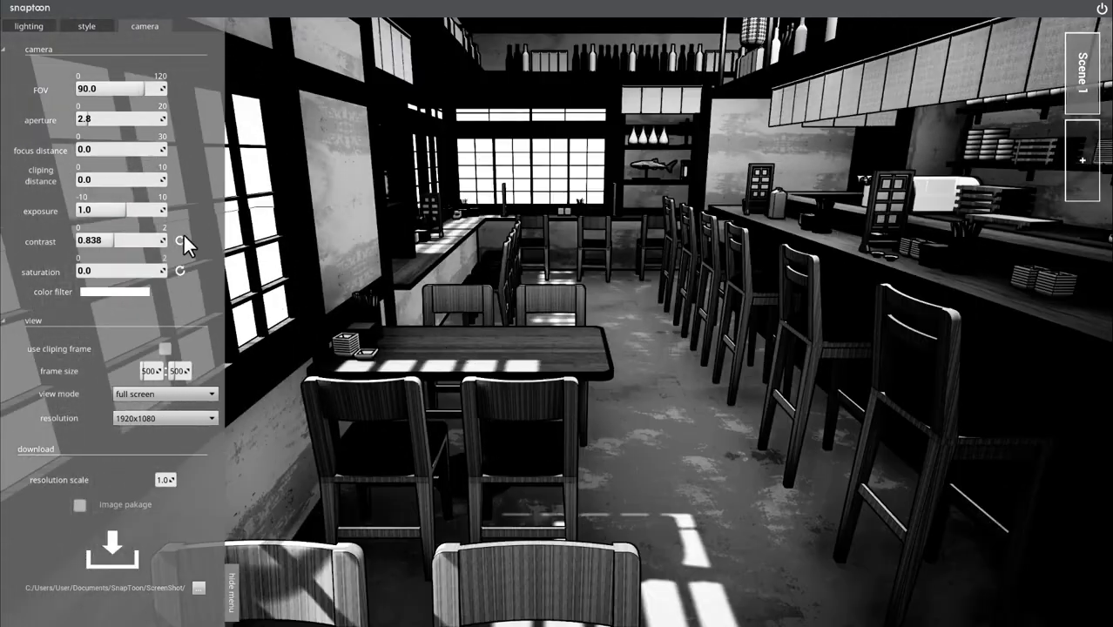
pyautogui.click(180, 241)
pyautogui.click(181, 271)
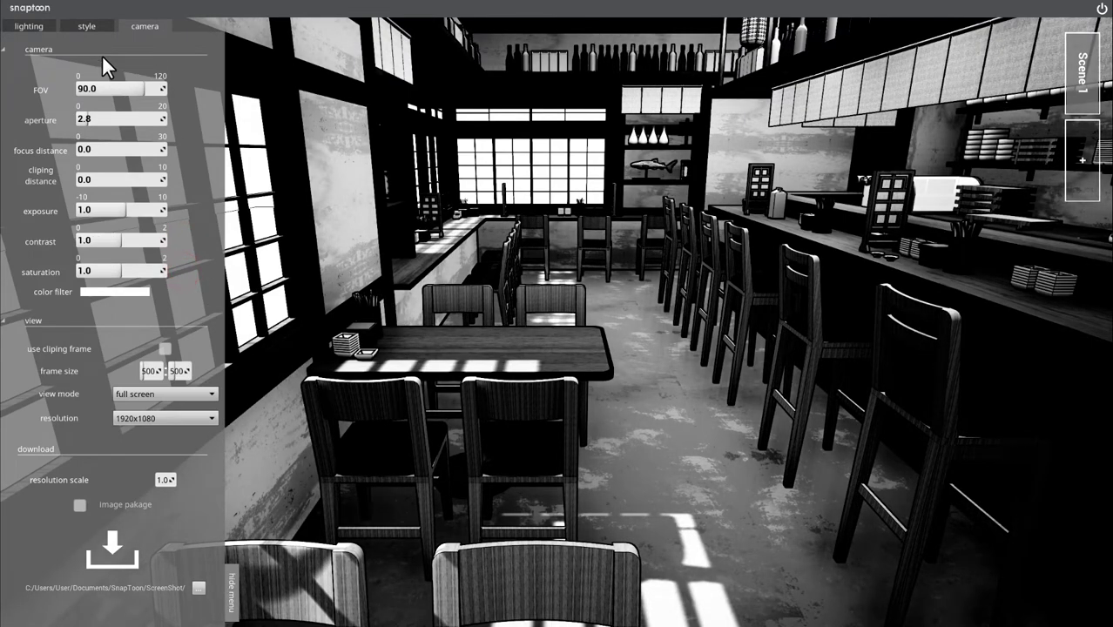
# Step: Switch the colour filter to Mono2, try exposure near -0.5, then reset the camera sliders
pyautogui.click(88, 25)
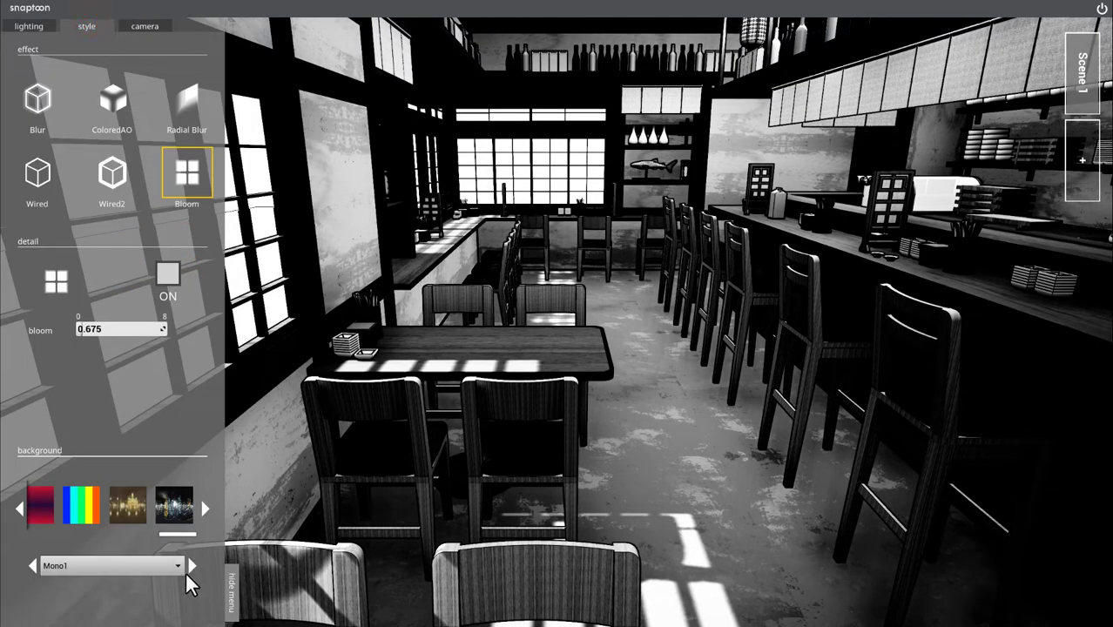
pyautogui.click(192, 565)
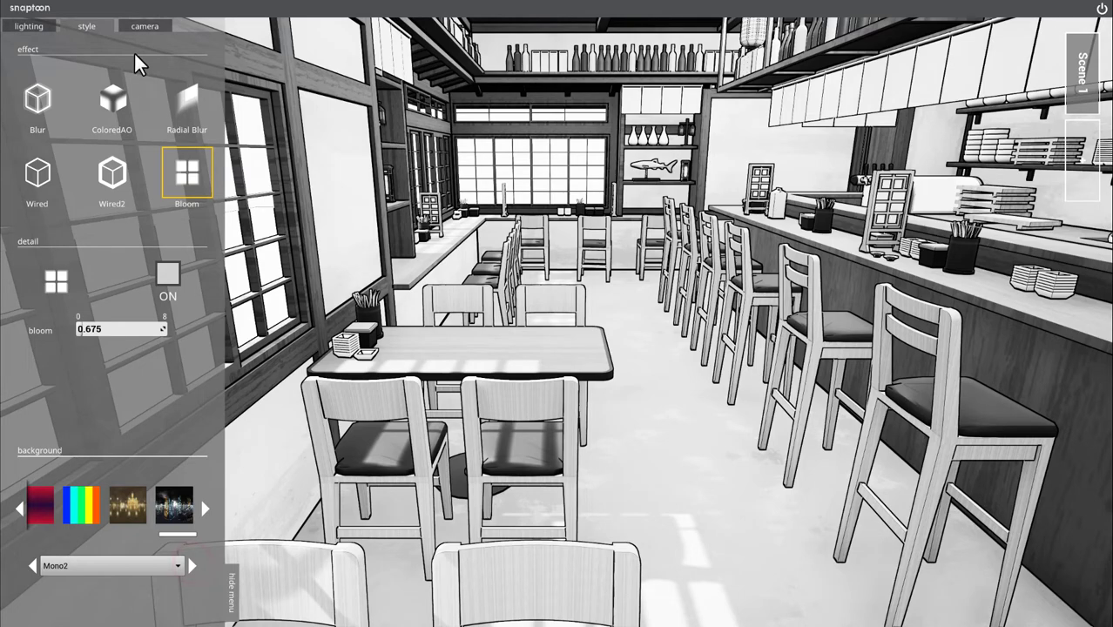
pyautogui.click(142, 26)
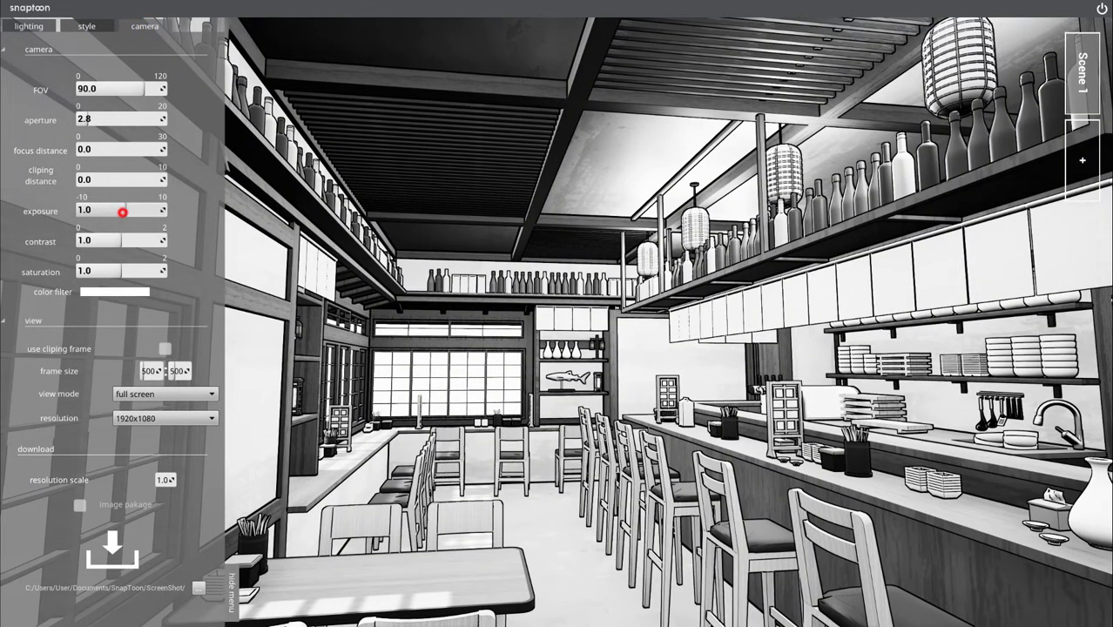
pyautogui.moveTo(123, 211)
pyautogui.mouseDown()
pyautogui.moveTo(116, 273)
pyautogui.moveTo(146, 272)
pyautogui.mouseUp()
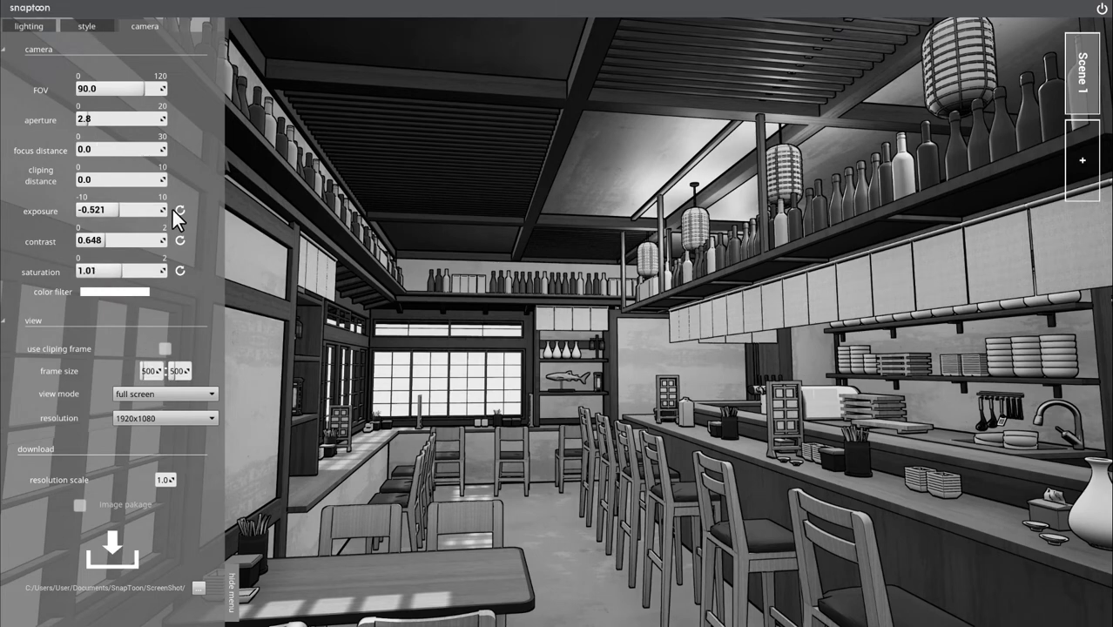
pyautogui.click(179, 211)
pyautogui.click(179, 240)
pyautogui.click(180, 271)
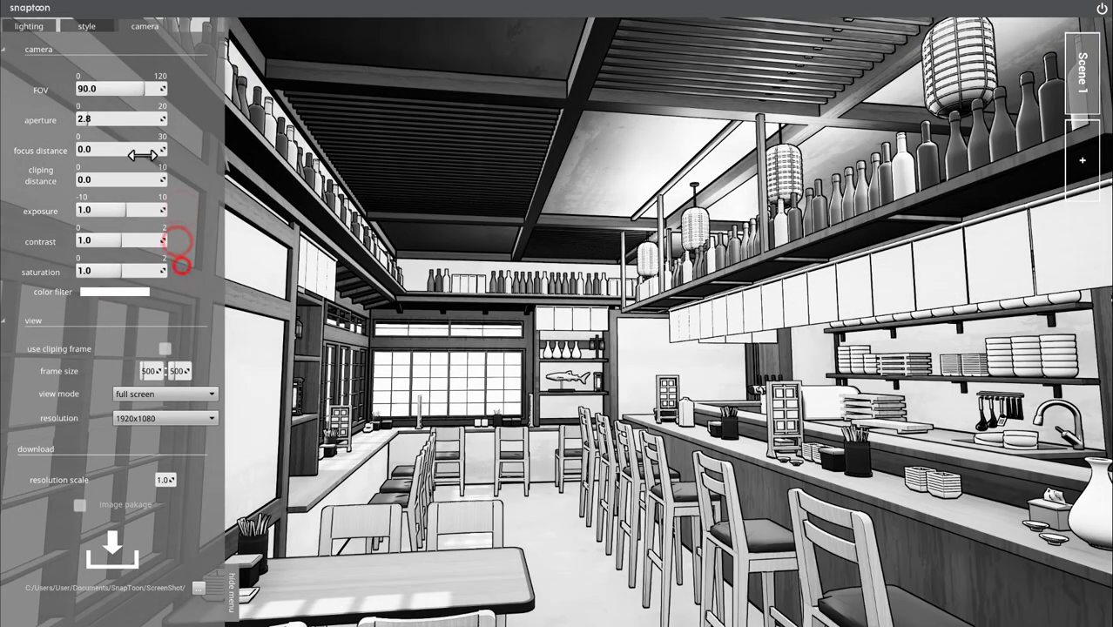
# Step: Step the colour filter to Mono4, test contrast around 1.65 and 1.59, then reset the sliders
pyautogui.click(81, 33)
pyautogui.click(192, 566)
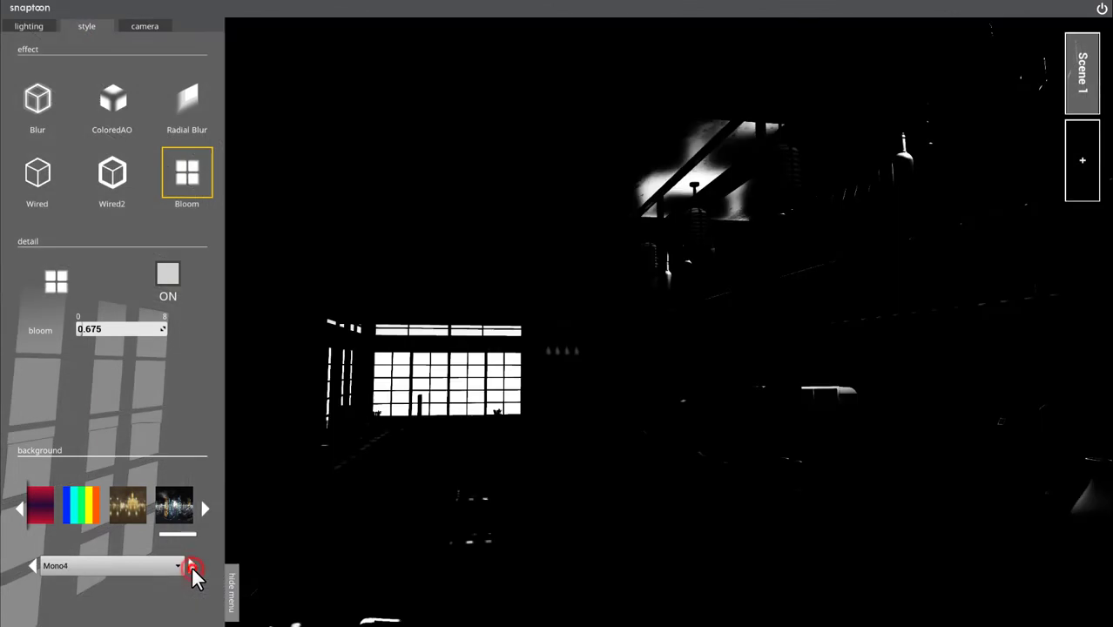
pyautogui.click(140, 25)
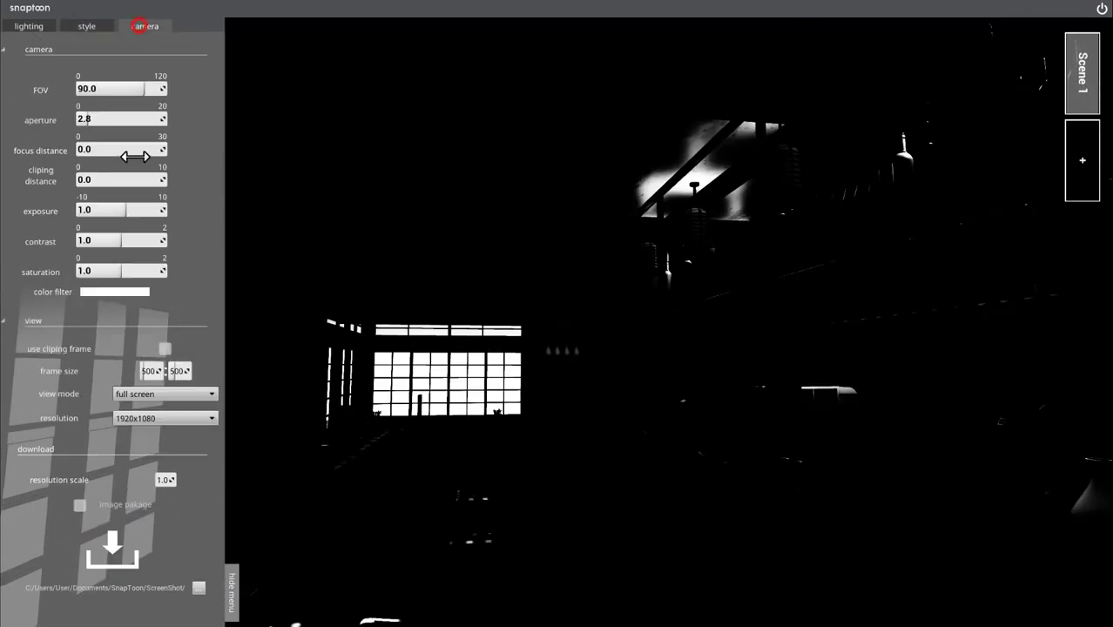
pyautogui.moveTo(119, 242); pyautogui.dragTo(152, 241)
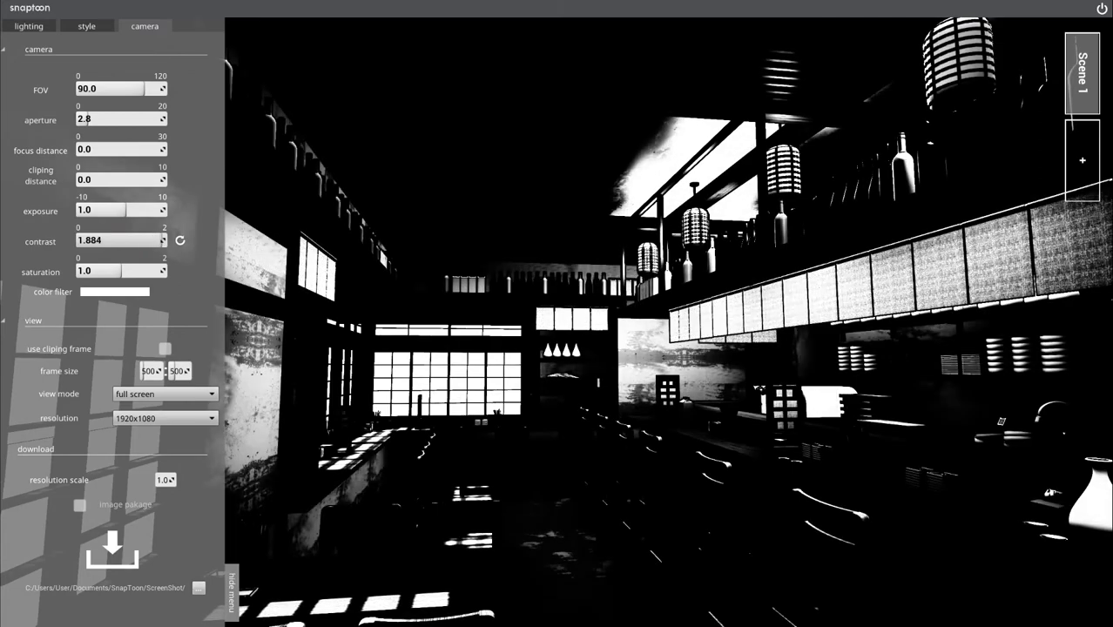
pyautogui.moveTo(150, 241)
pyautogui.mouseDown()
pyautogui.moveTo(124, 210)
pyautogui.moveTo(132, 241)
pyautogui.moveTo(121, 241)
pyautogui.moveTo(105, 270)
pyautogui.moveTo(77, 270)
pyautogui.mouseUp()
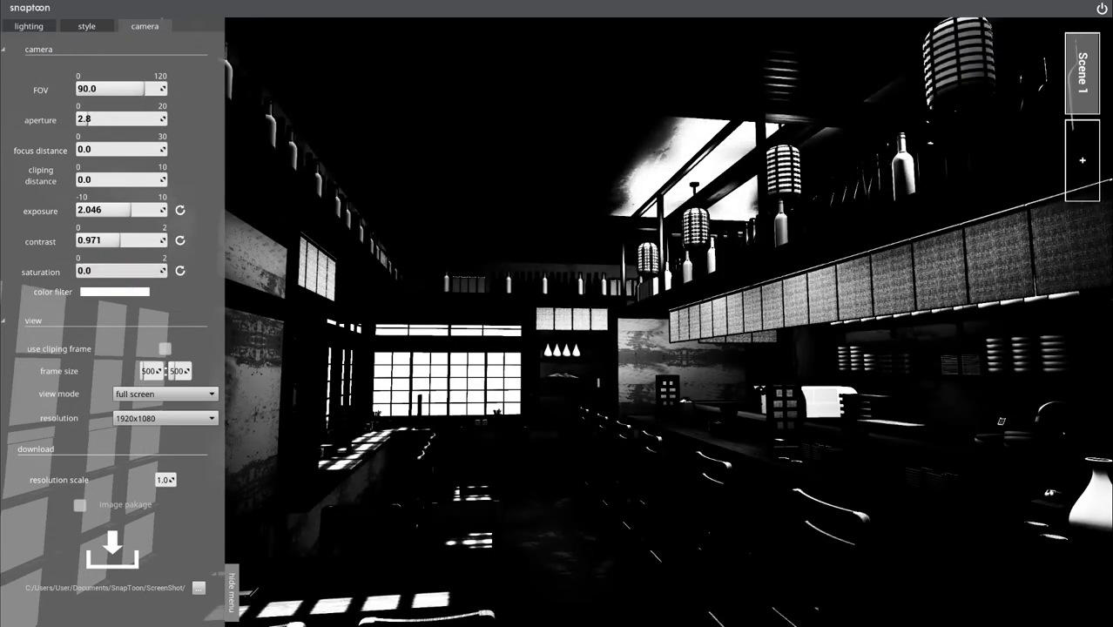
pyautogui.click(180, 210)
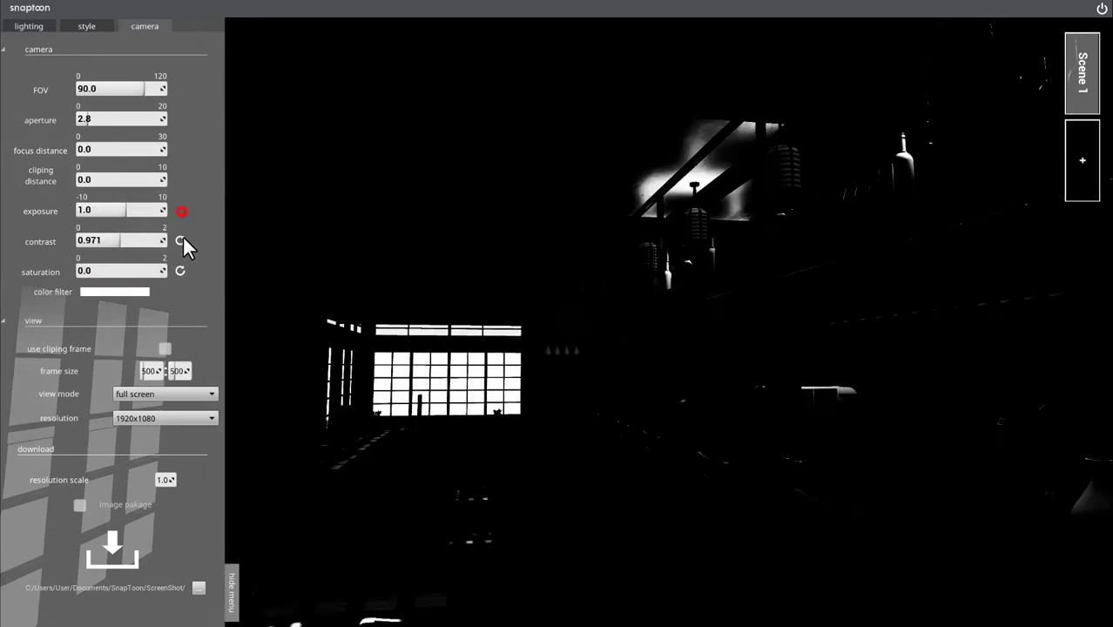
pyautogui.click(180, 239)
pyautogui.click(180, 271)
# Step: Pick a Weather preset from the filter list and step past Weather_Heavy_Sunset to Weather_Late_Sunset
pyautogui.click(98, 24)
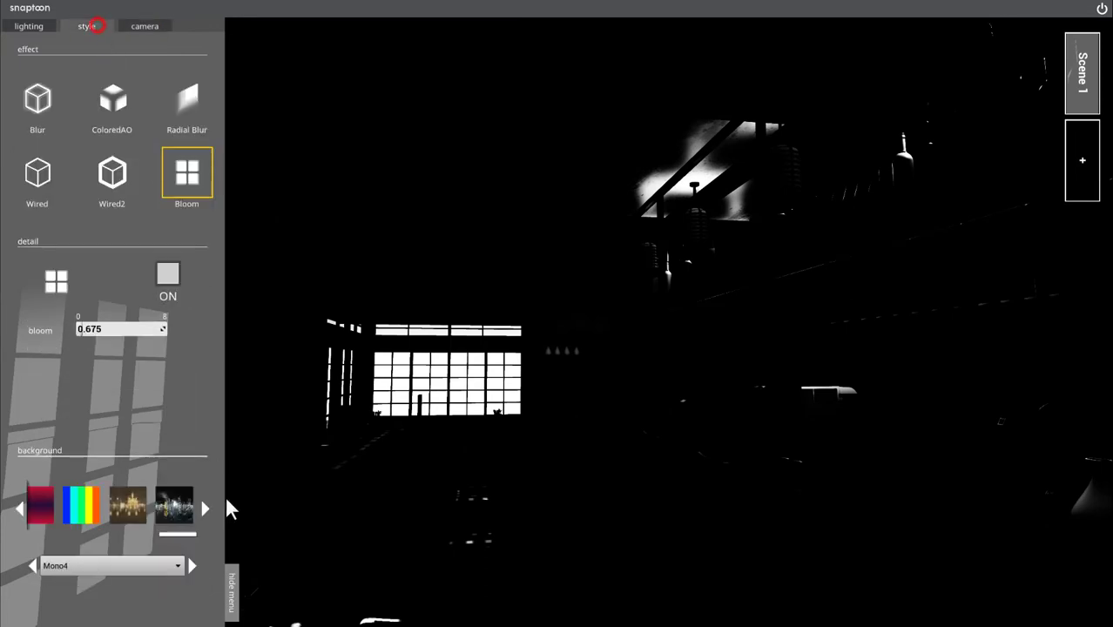
pyautogui.click(174, 566)
pyautogui.scroll(-3, 92, 527)
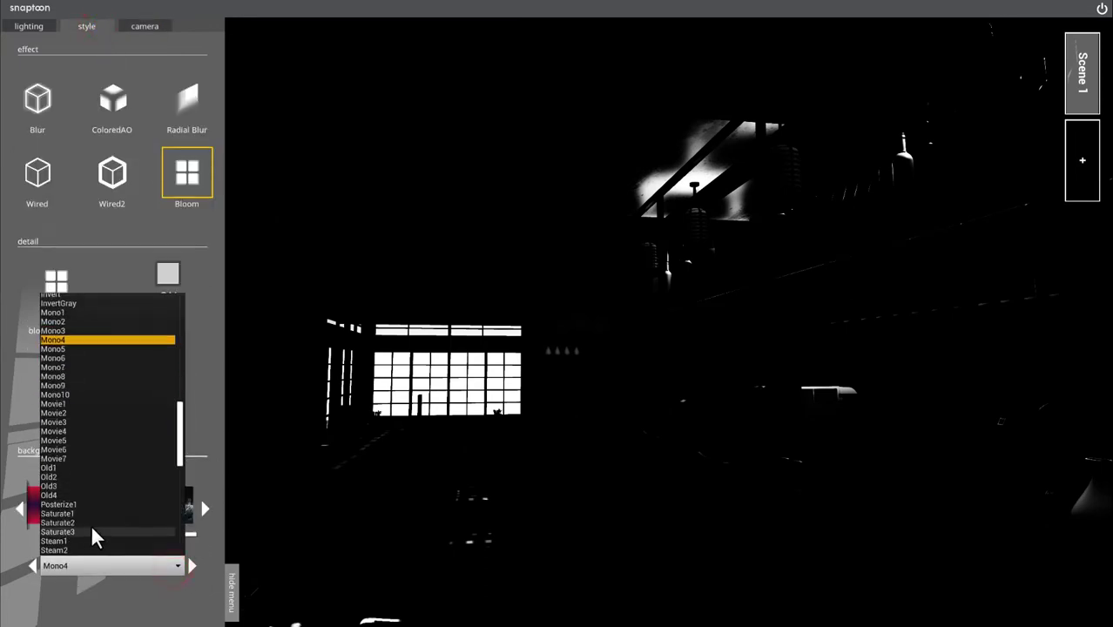
pyautogui.scroll(-5, 91, 527)
pyautogui.scroll(-5, 92, 527)
pyautogui.scroll(-5, 92, 532)
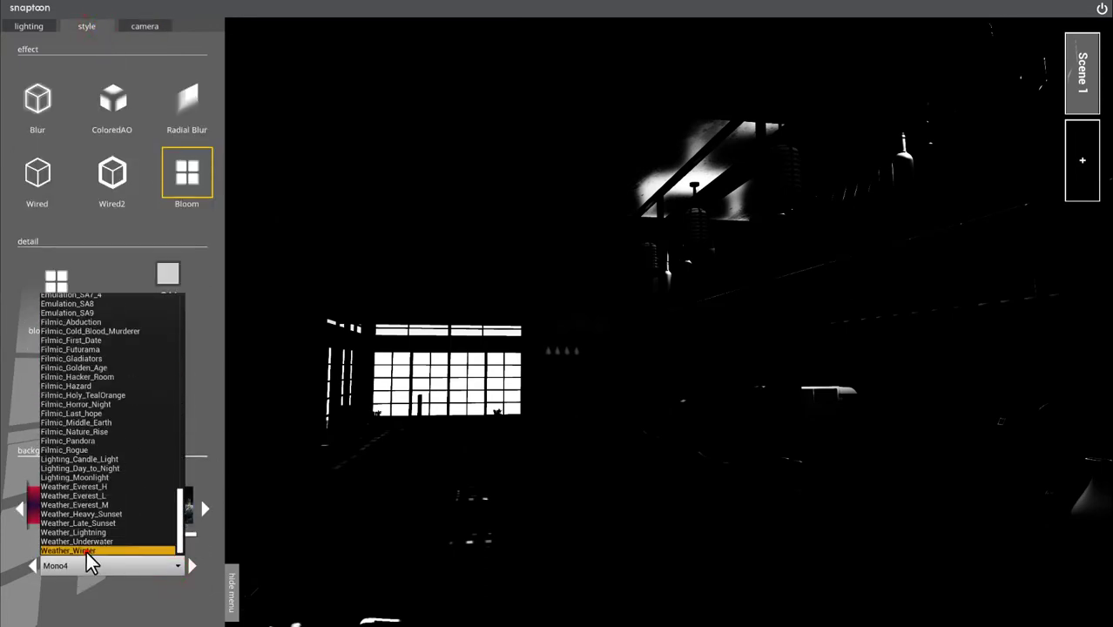
pyautogui.click(87, 551)
pyautogui.click(33, 567)
pyautogui.click(33, 566)
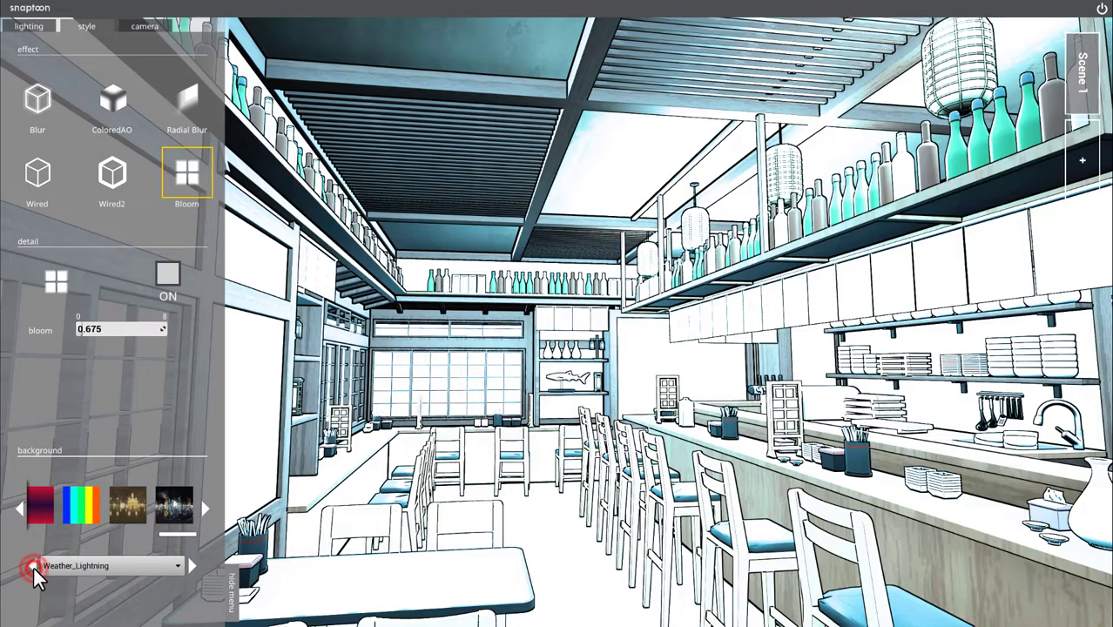
pyautogui.click(33, 566)
pyautogui.click(33, 566)
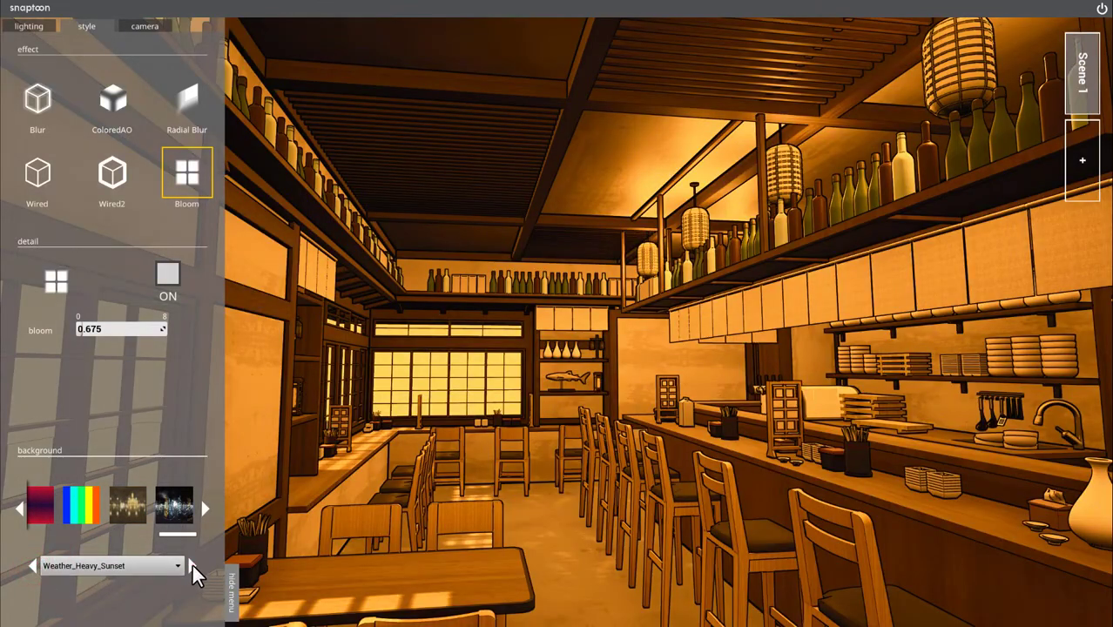
pyautogui.click(192, 566)
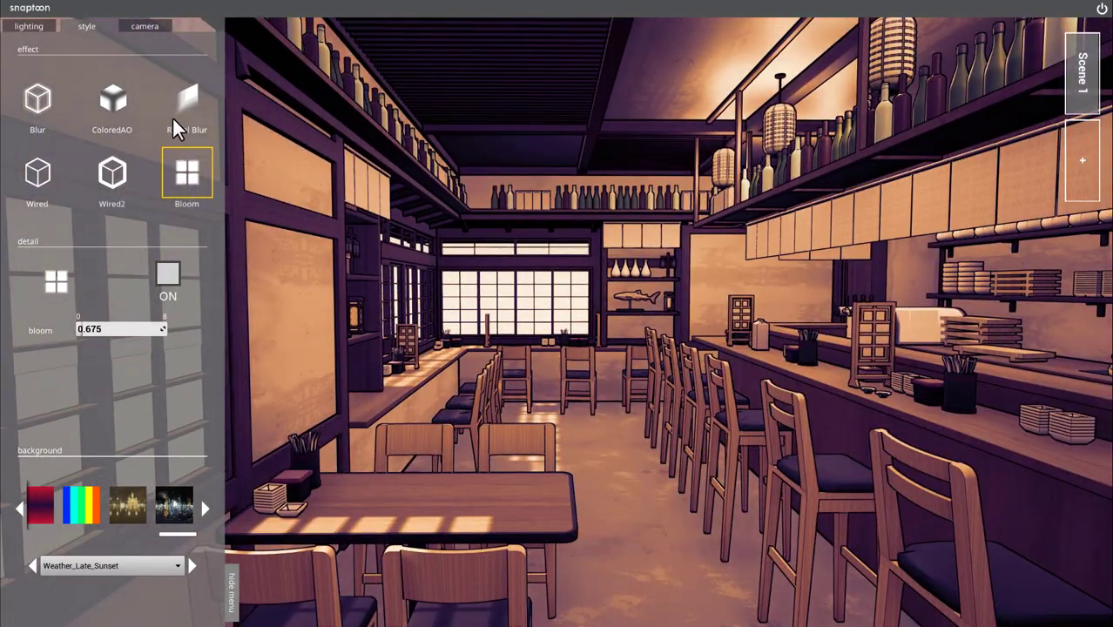
# Step: Compare no filter and Alienize1, reapply Weather_Late_Sunset, and briefly check the camera settings
pyautogui.click(192, 565)
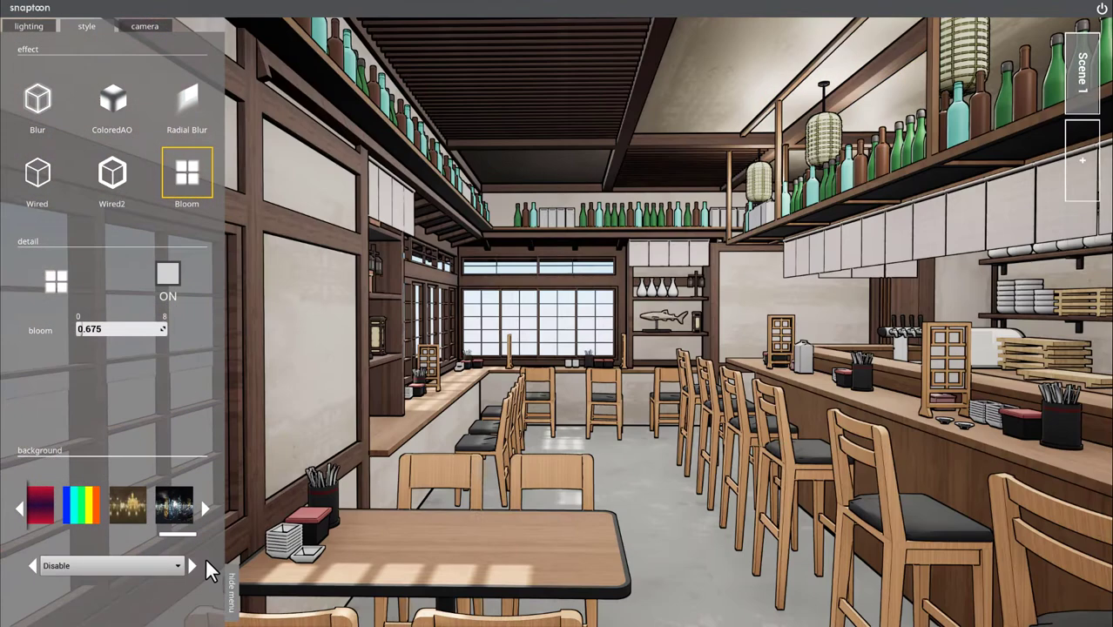
pyautogui.click(180, 568)
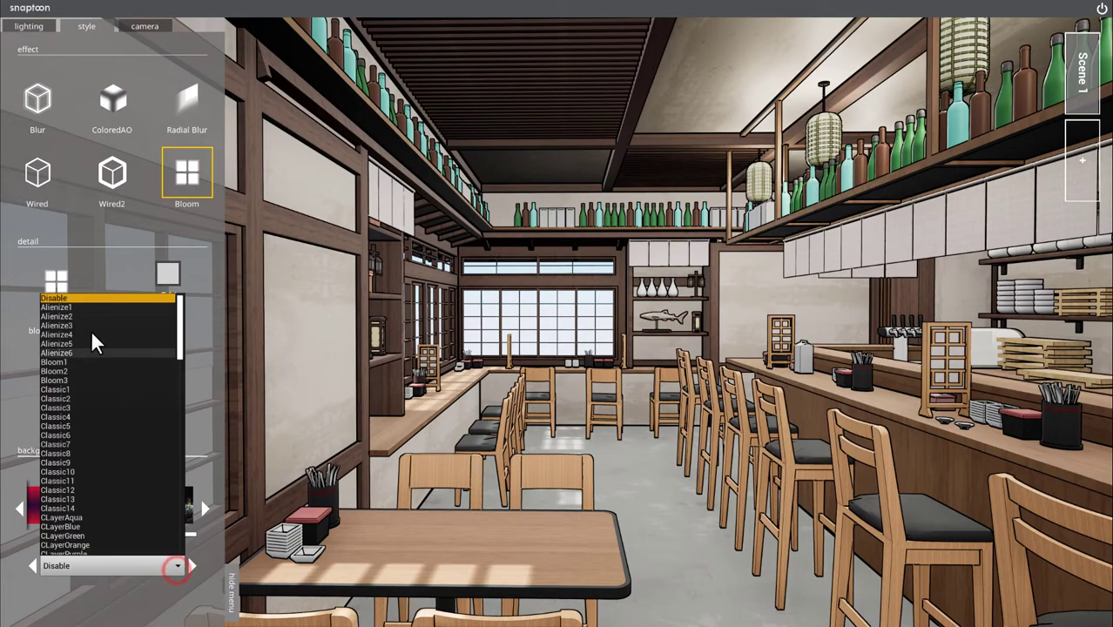
pyautogui.click(50, 308)
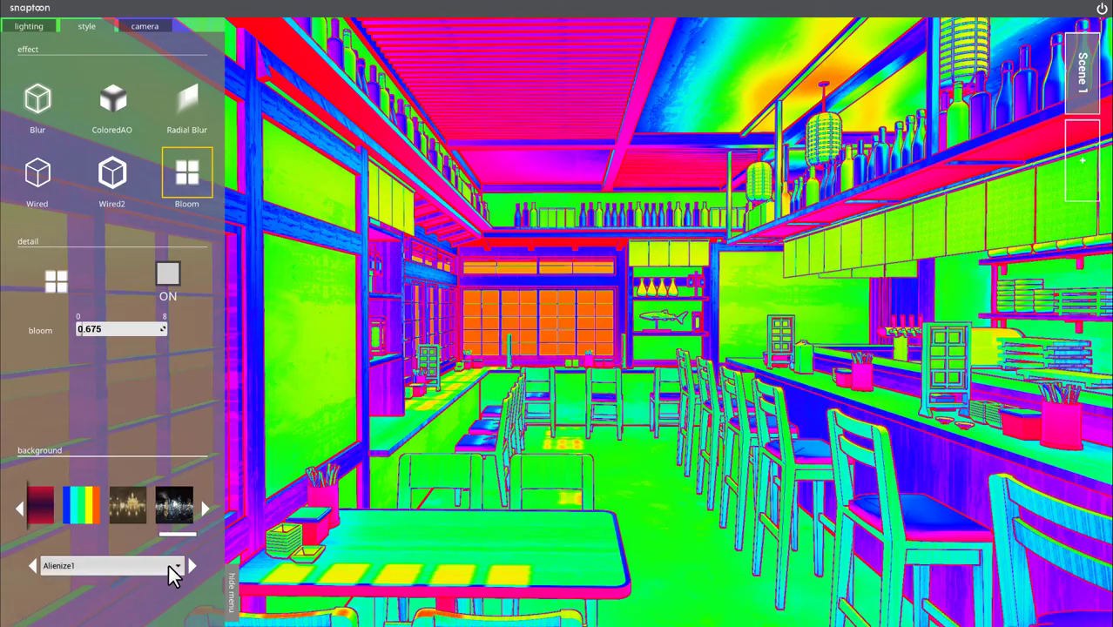
pyautogui.click(169, 566)
pyautogui.click(50, 296)
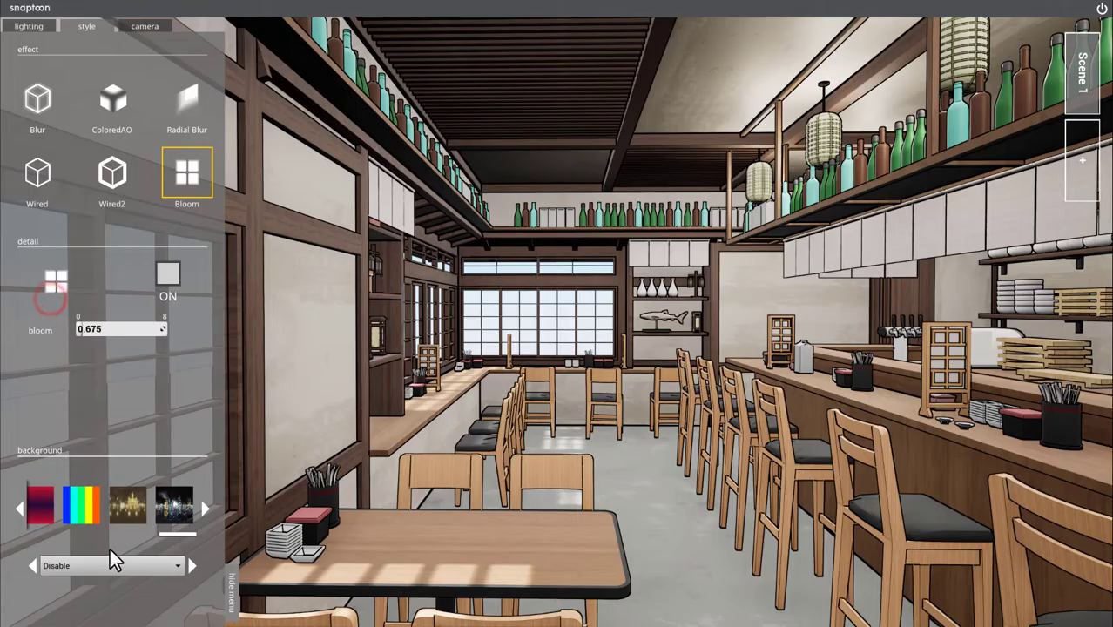
pyautogui.click(106, 564)
pyautogui.click(49, 296)
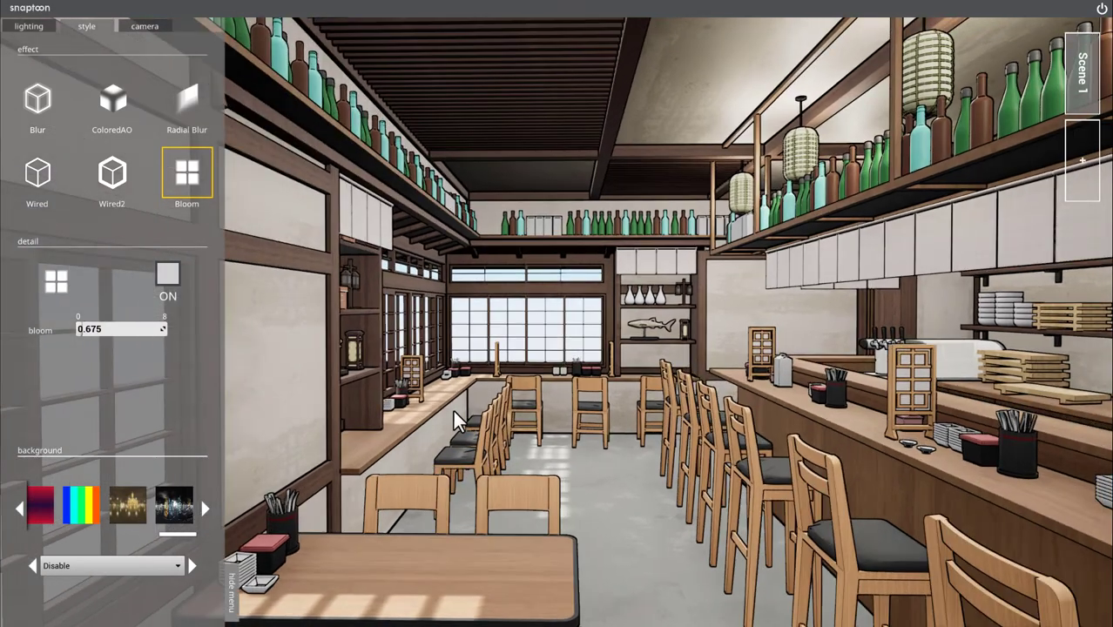
pyautogui.click(193, 565)
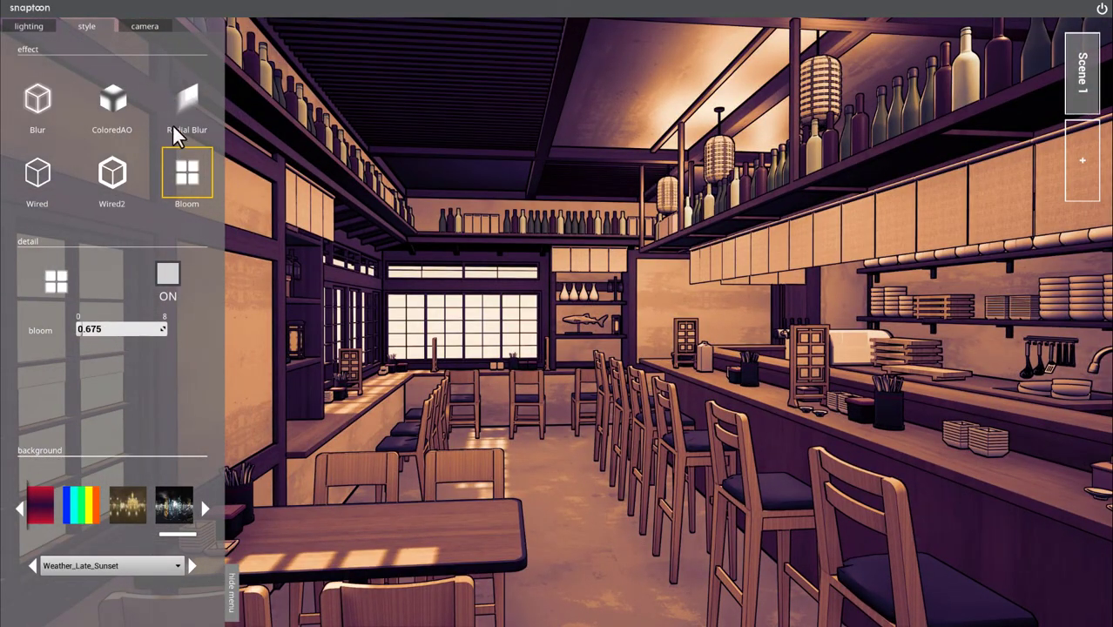
pyautogui.click(142, 25)
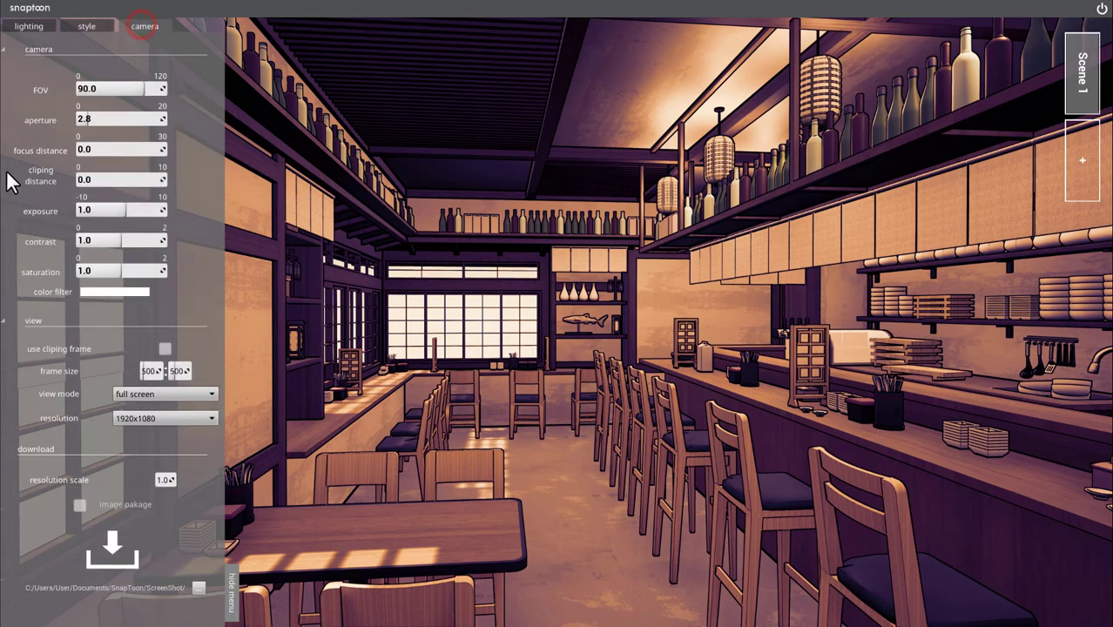
pyautogui.click(87, 28)
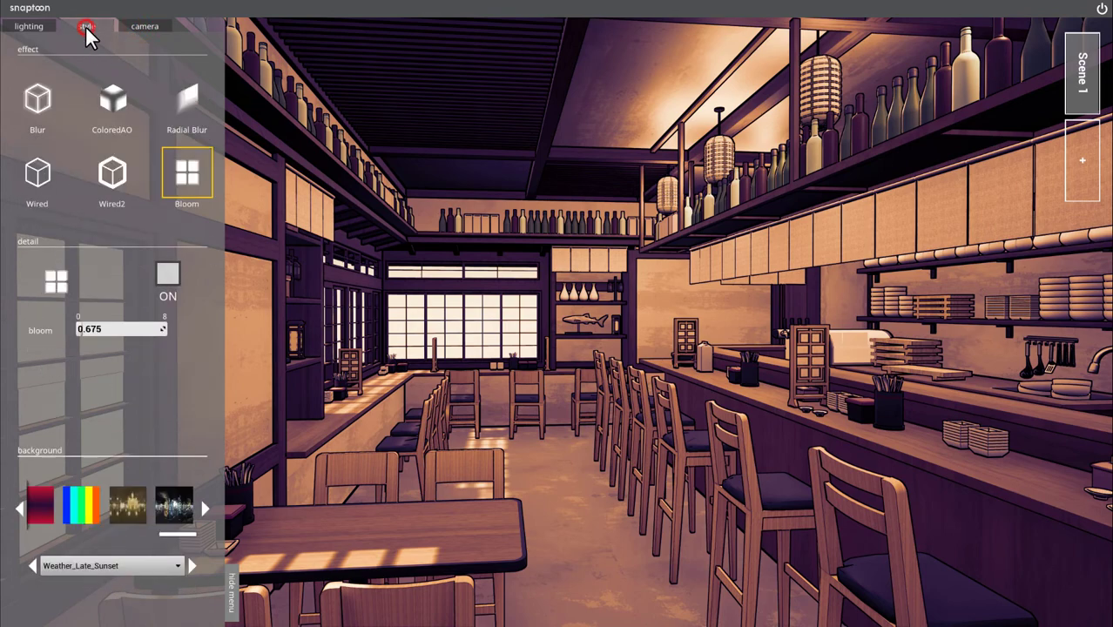